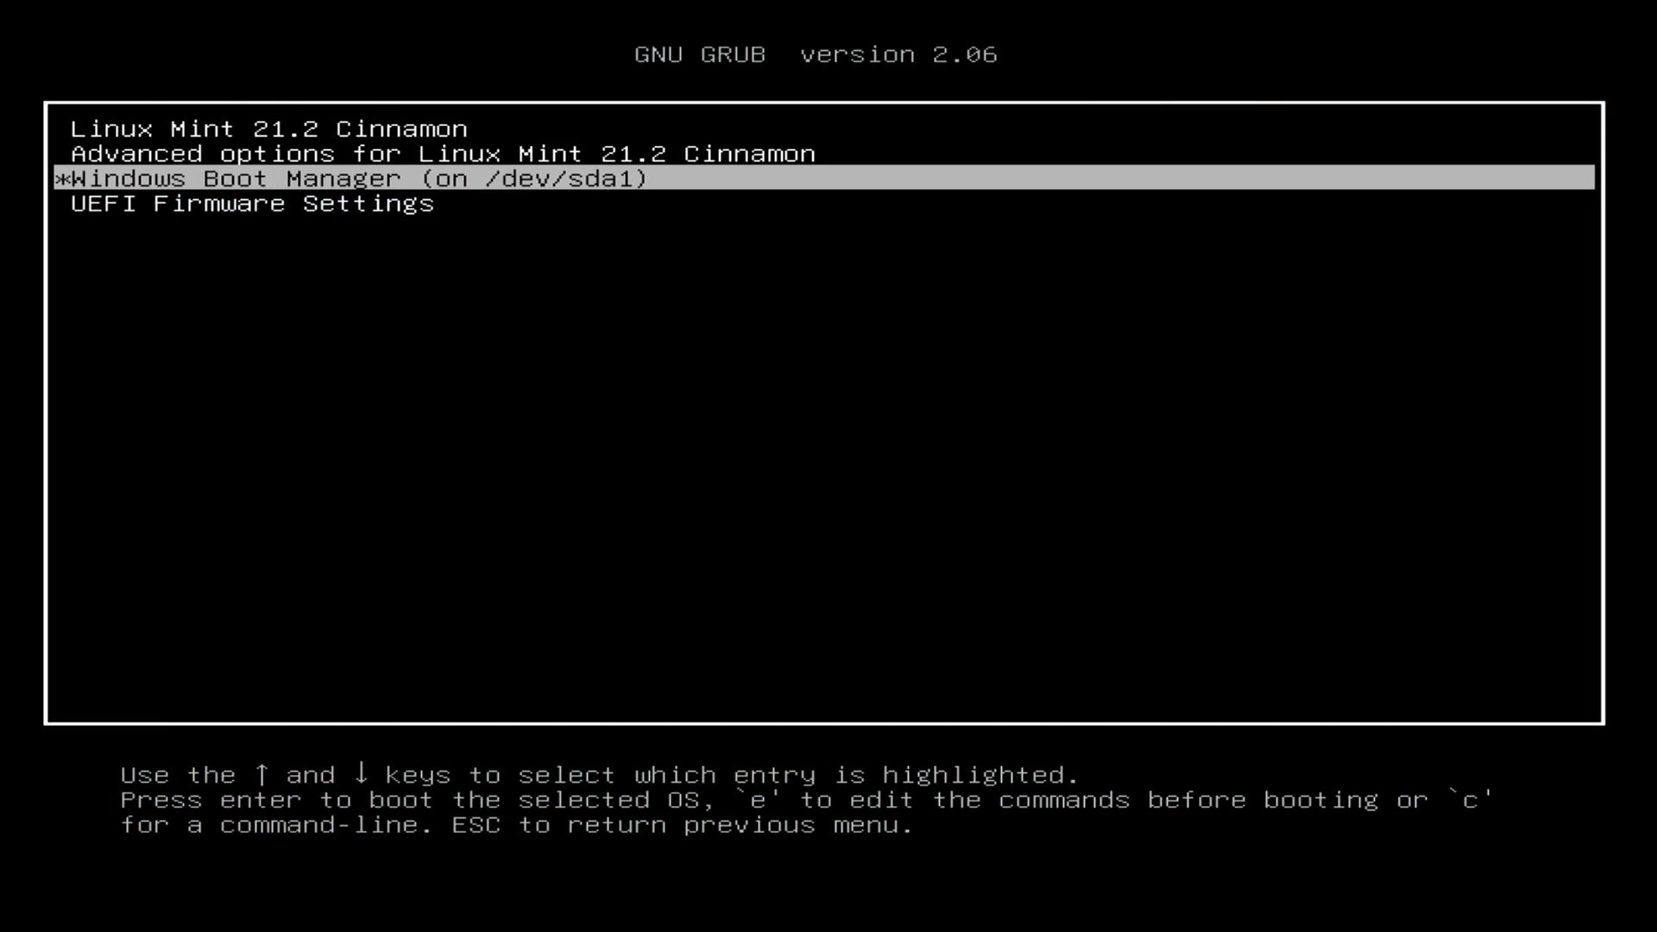
- Pick the Windows Boot Manager (on /dev/sda1) entry in GRUB to boot Windows 10
key("Up")
key("Up")
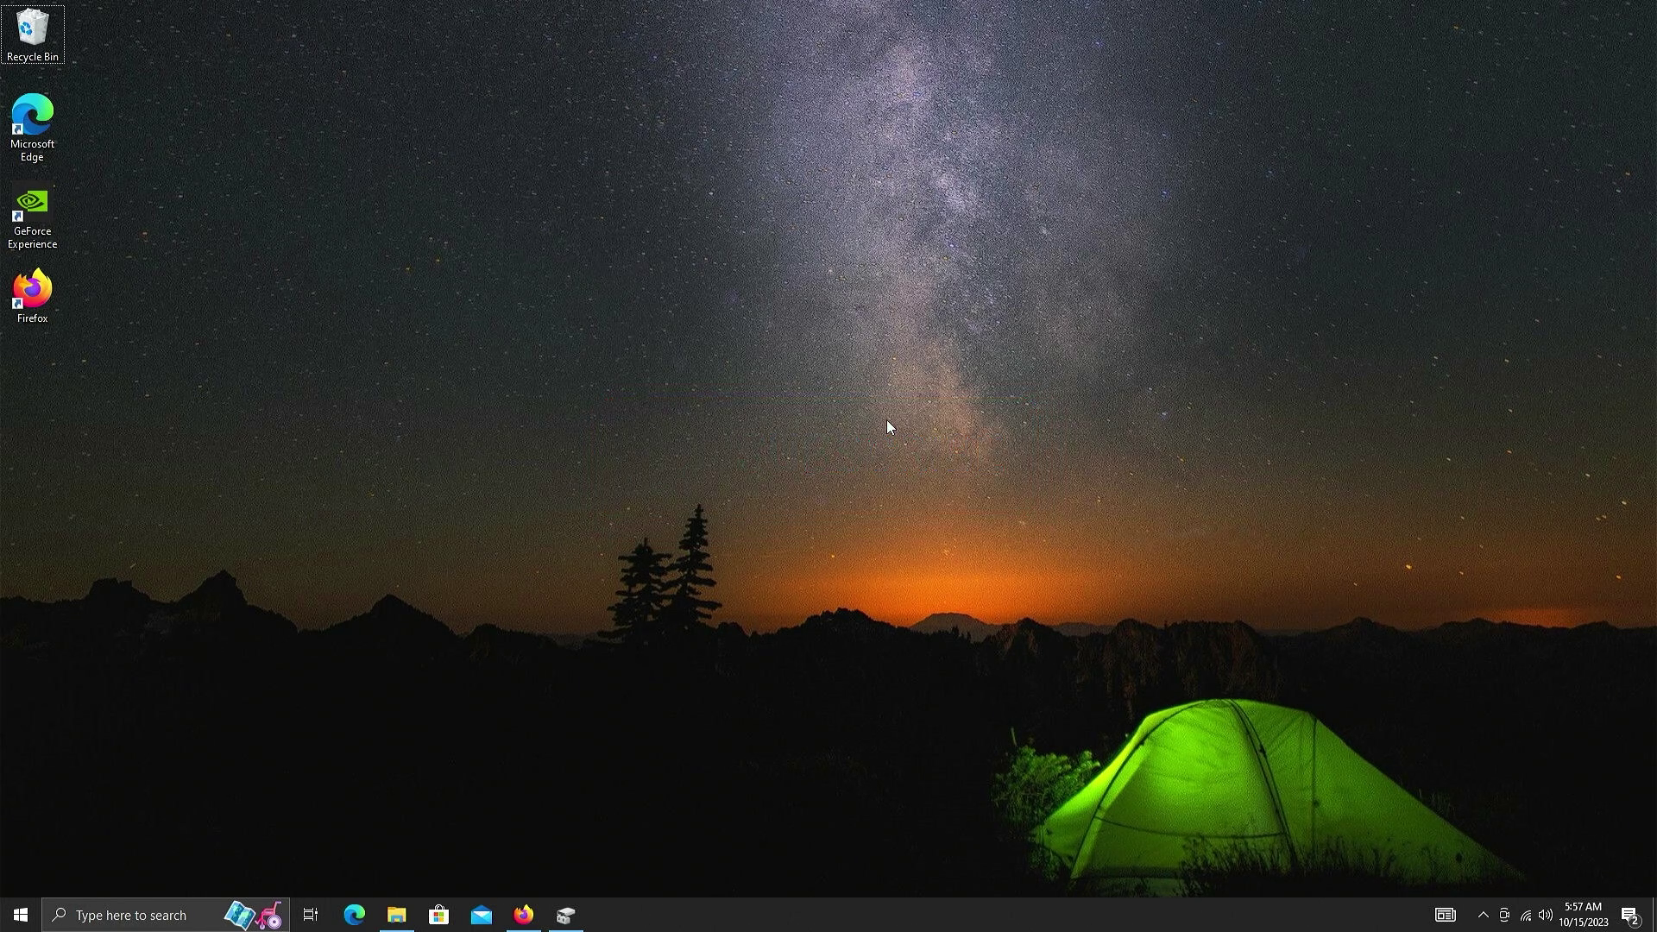
key("super")
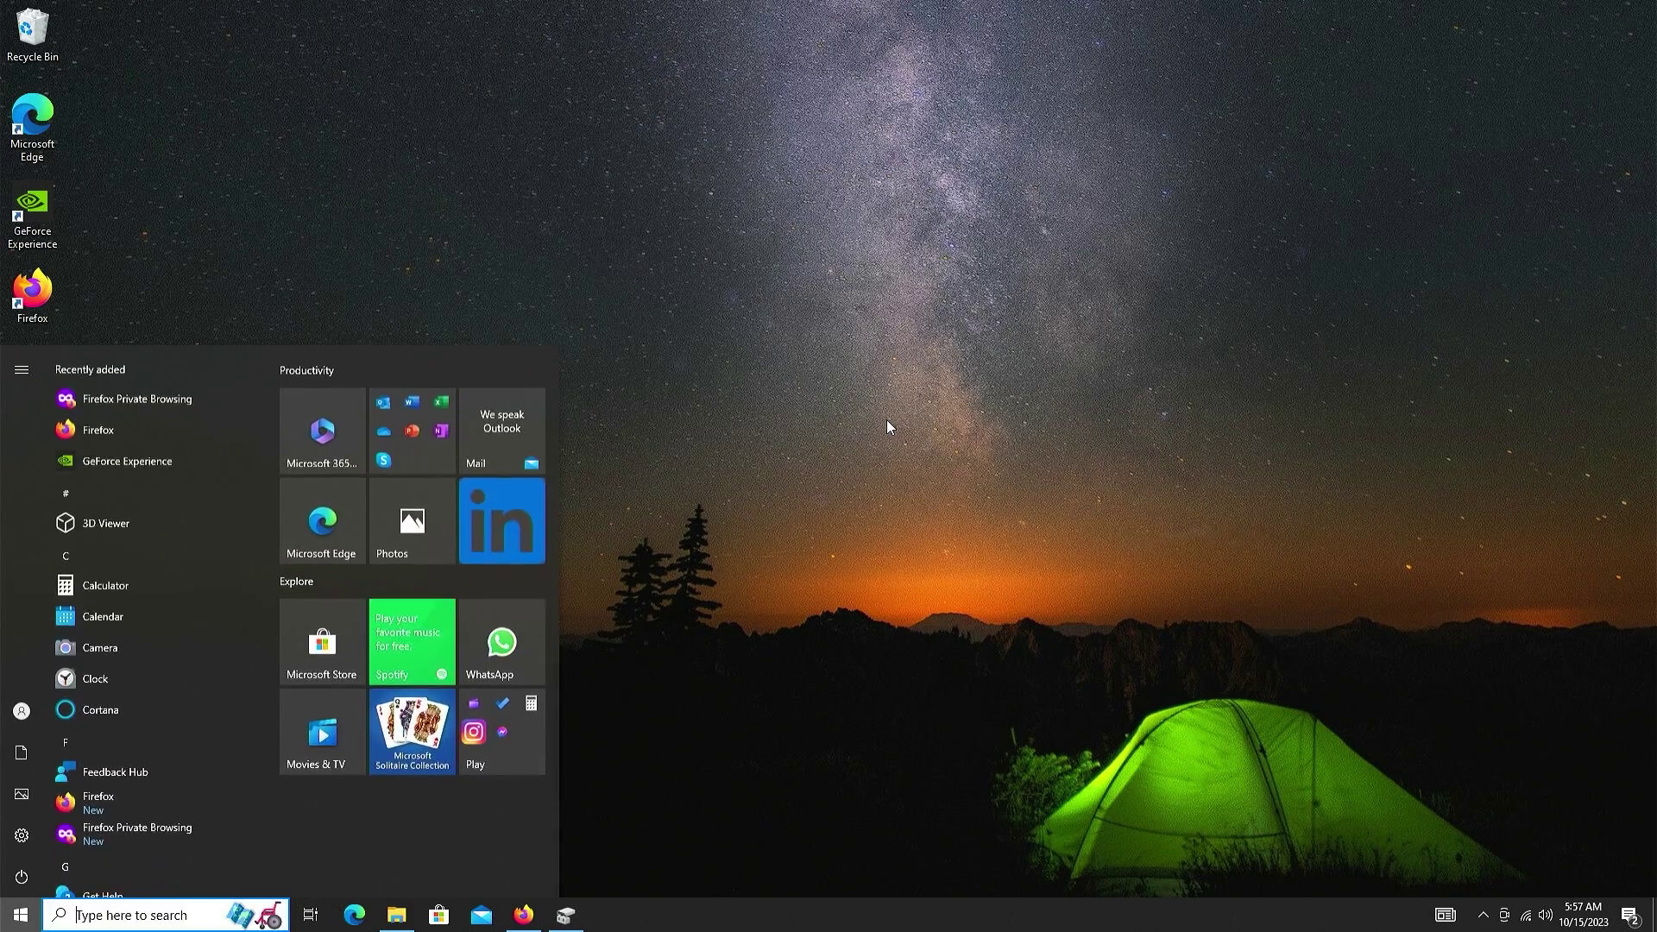
type("sys")
key("Return")
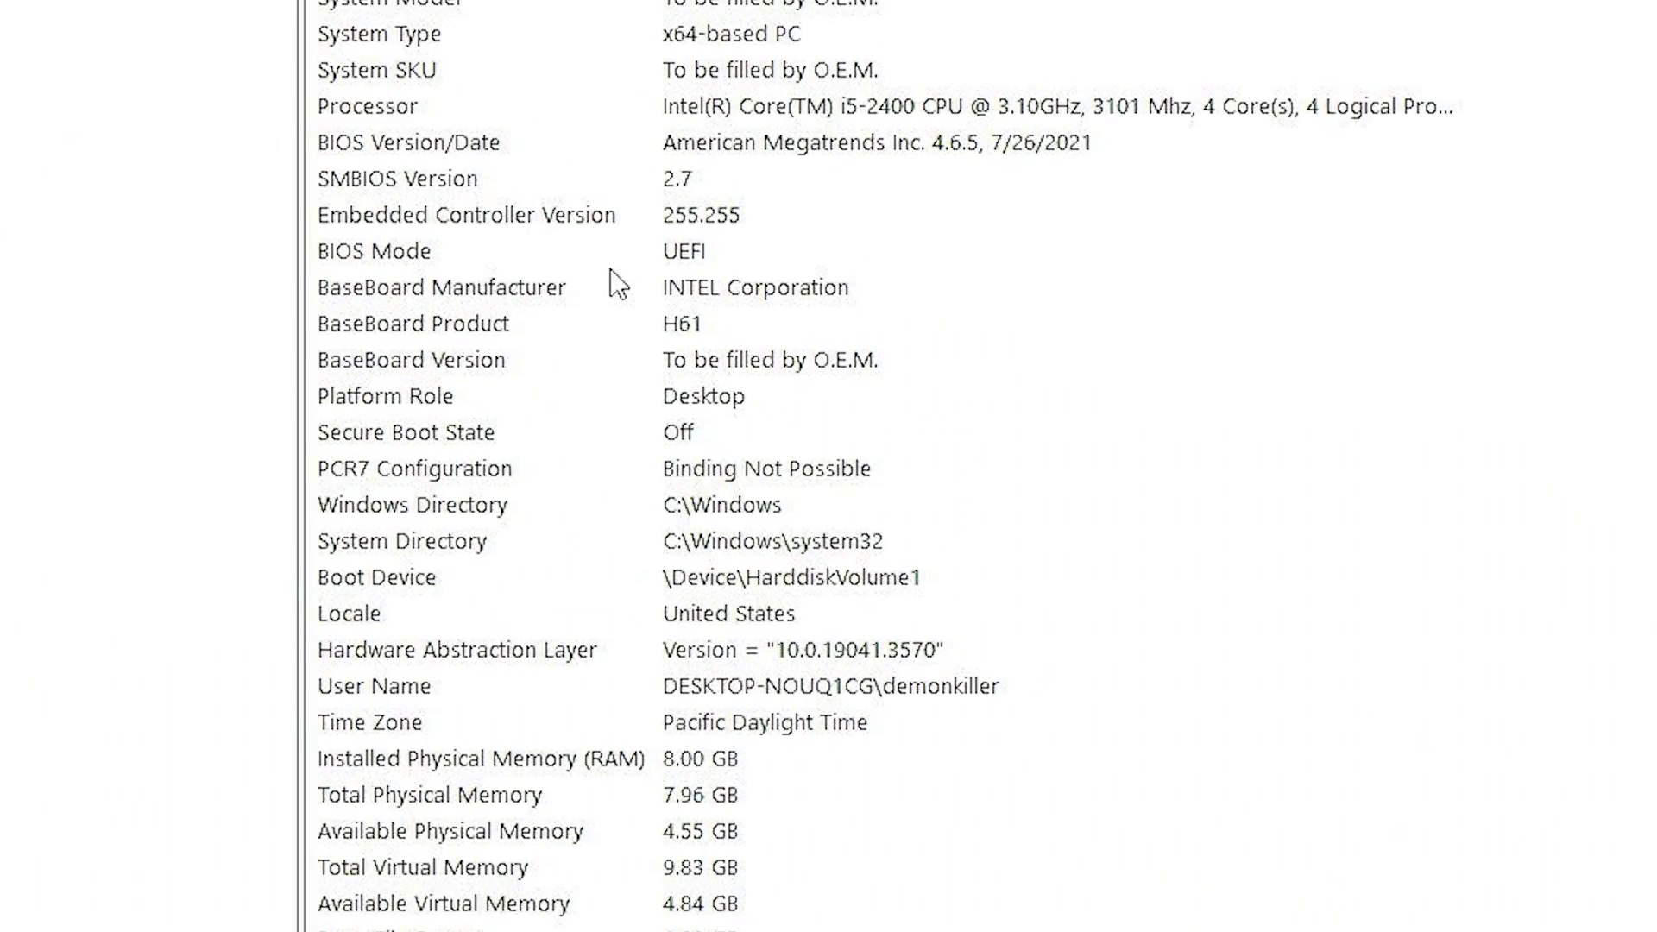
left_click(720, 376)
left_click(618, 257)
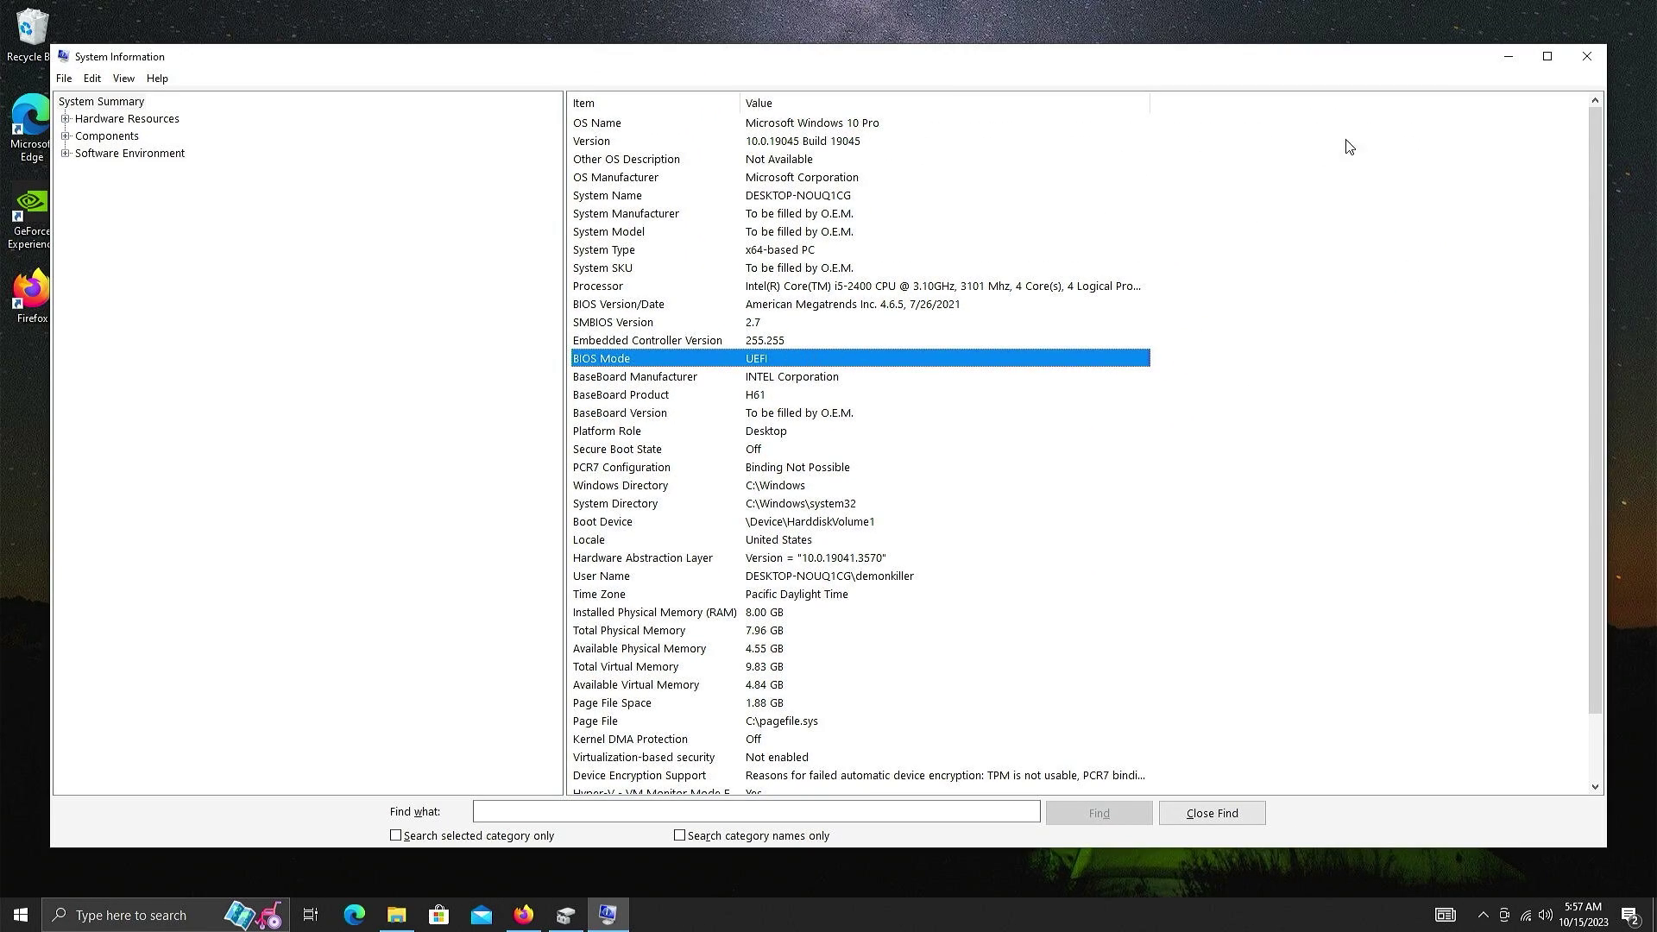
- Close System Information and open Disk Management maximized
left_click(1603, 57)
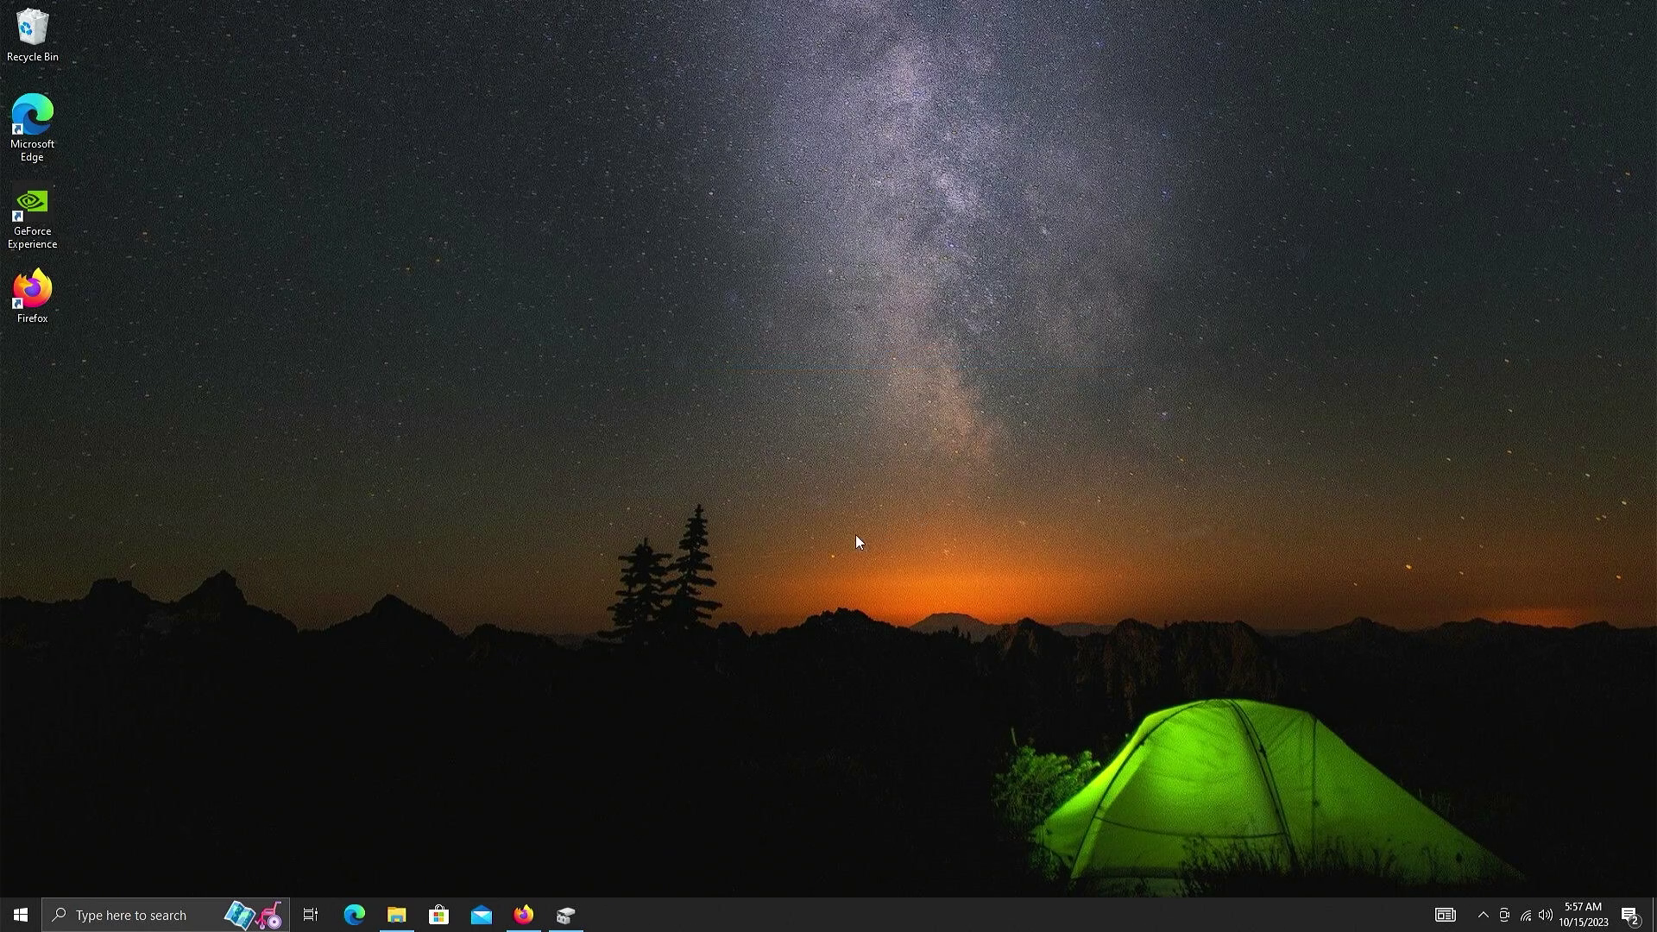
right_click(24, 915)
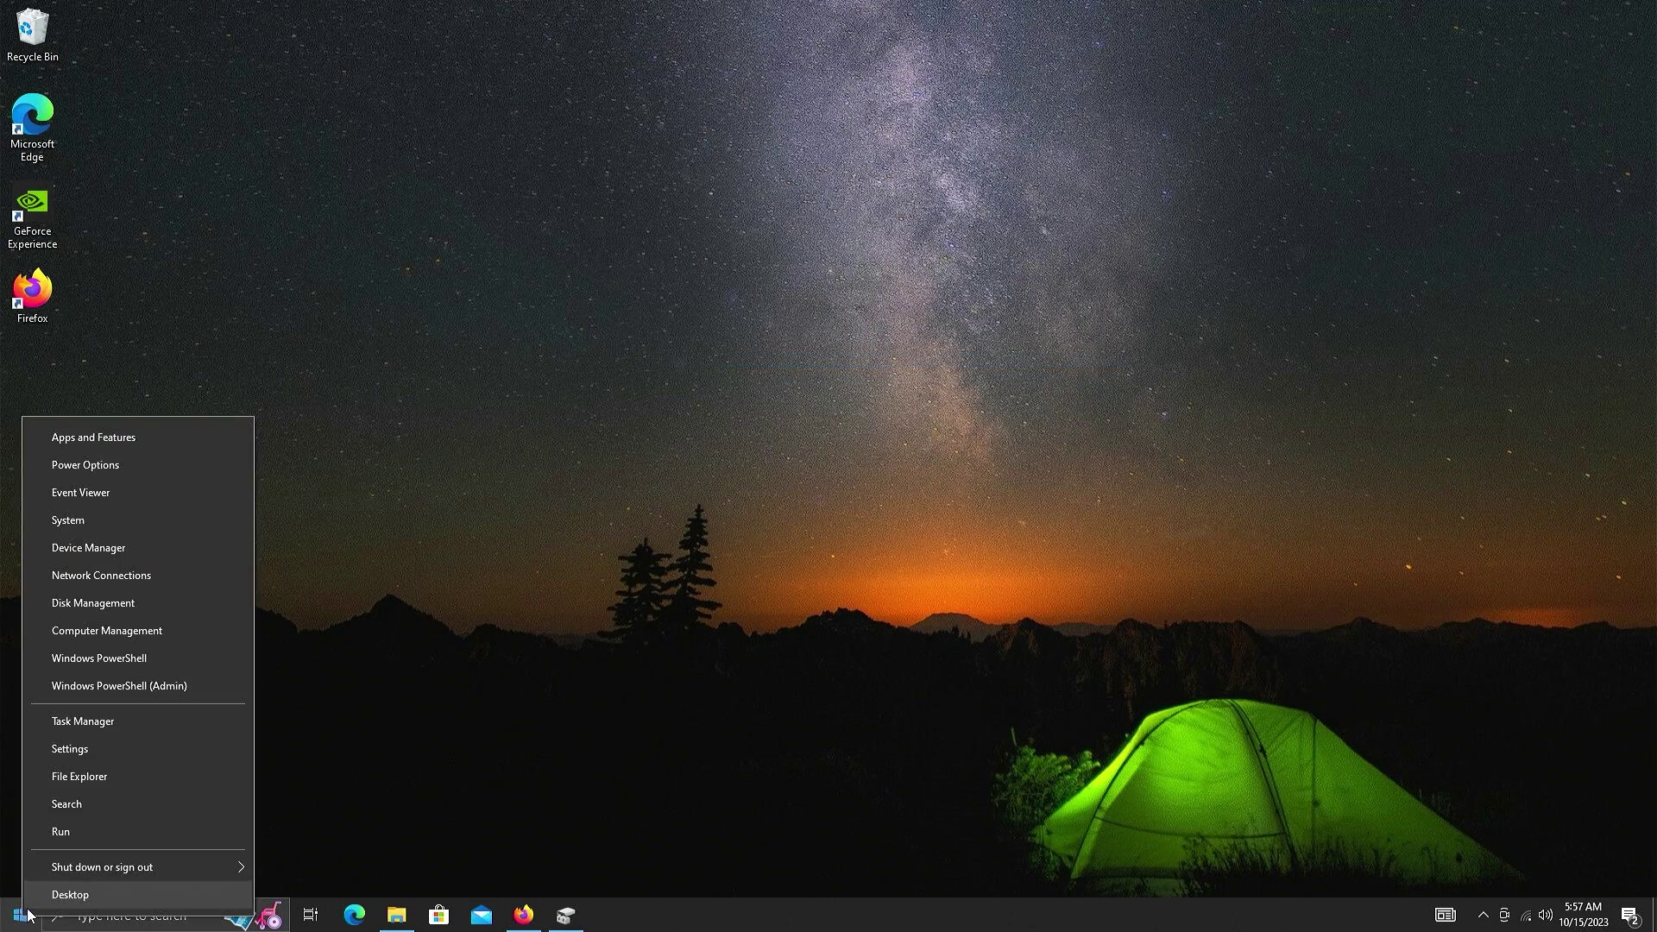
left_click(99, 602)
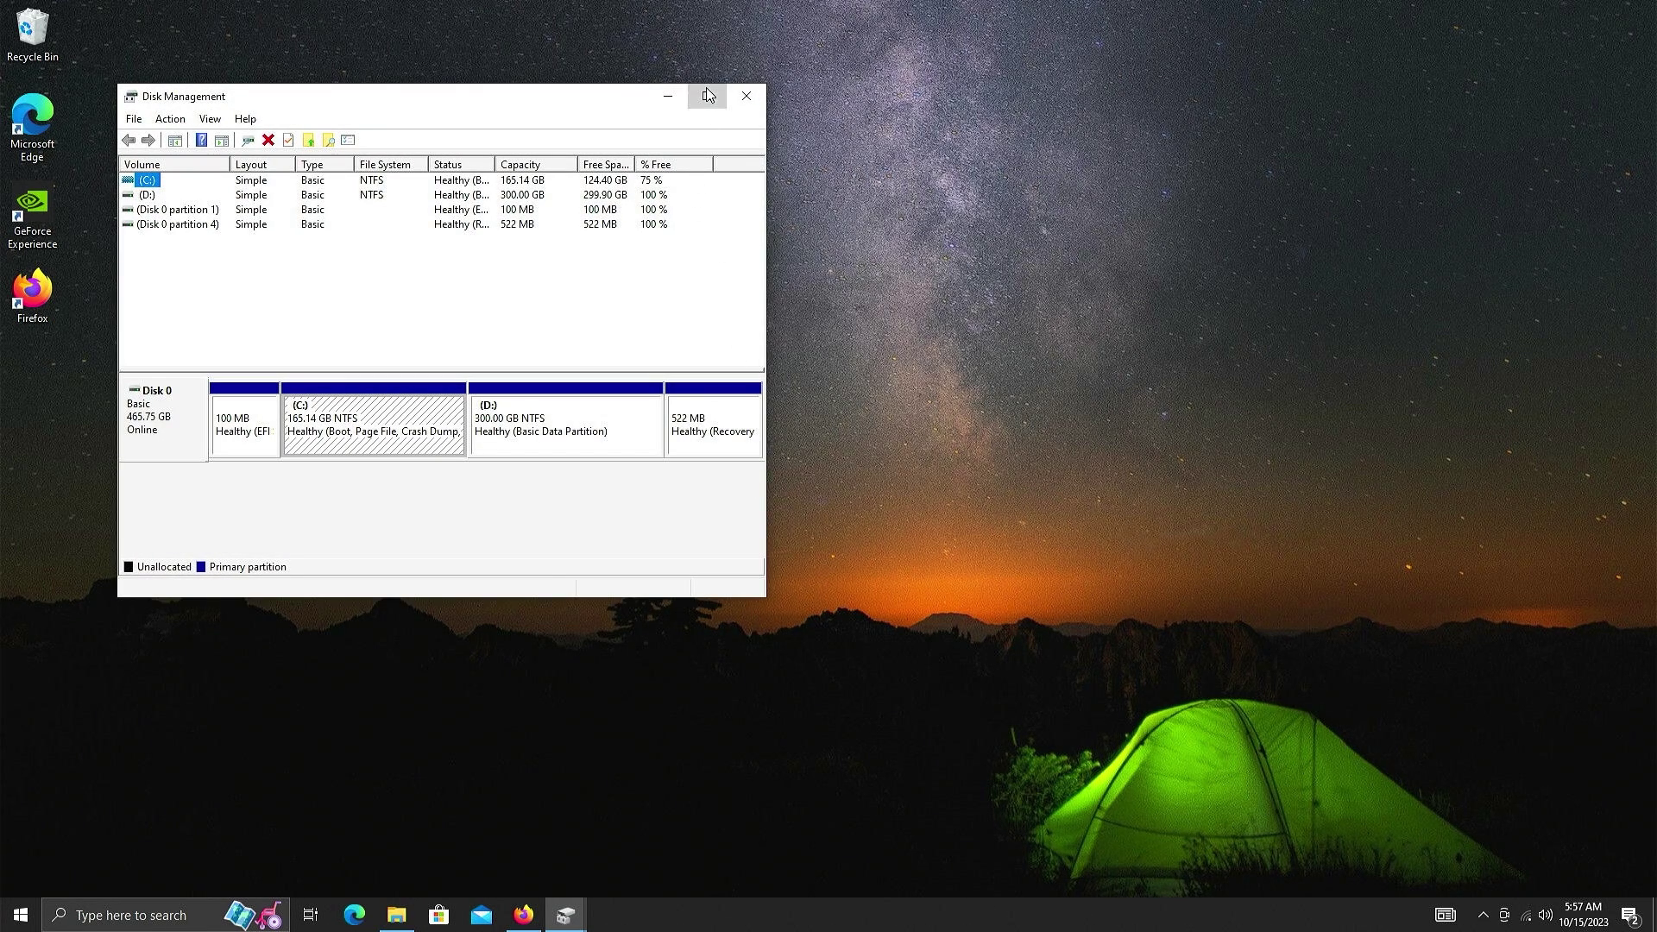
left_click(703, 99)
- Inspect Disk 0's 100 MB EFI, C: and D: partitions one by one
left_click(204, 344)
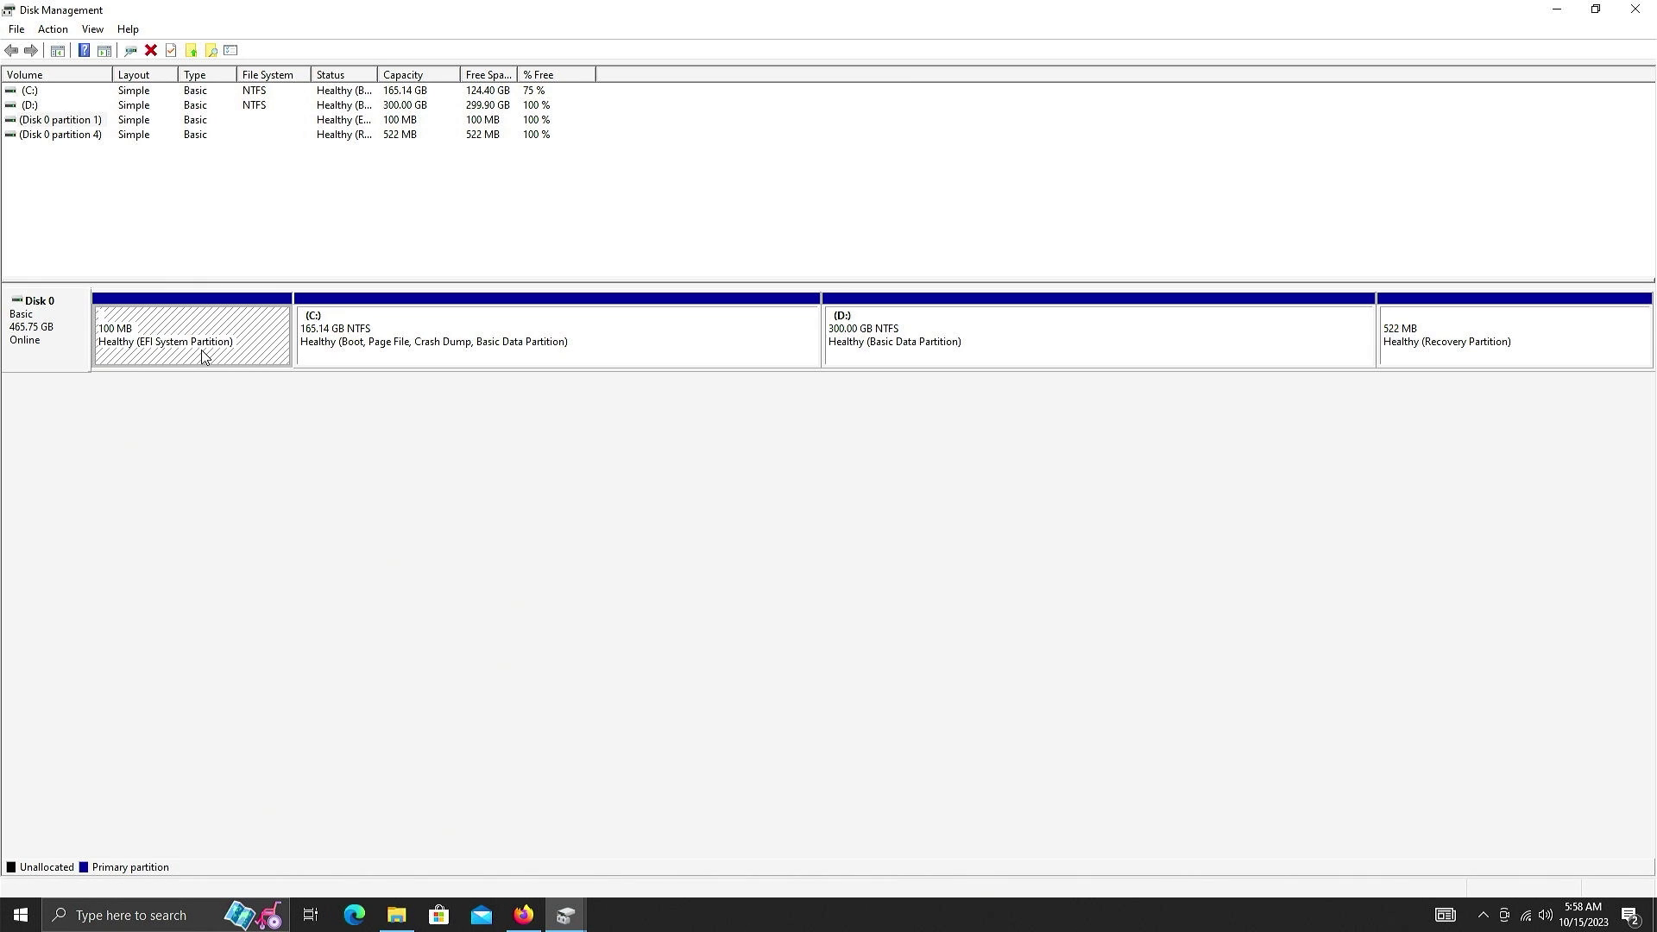
left_click(386, 336)
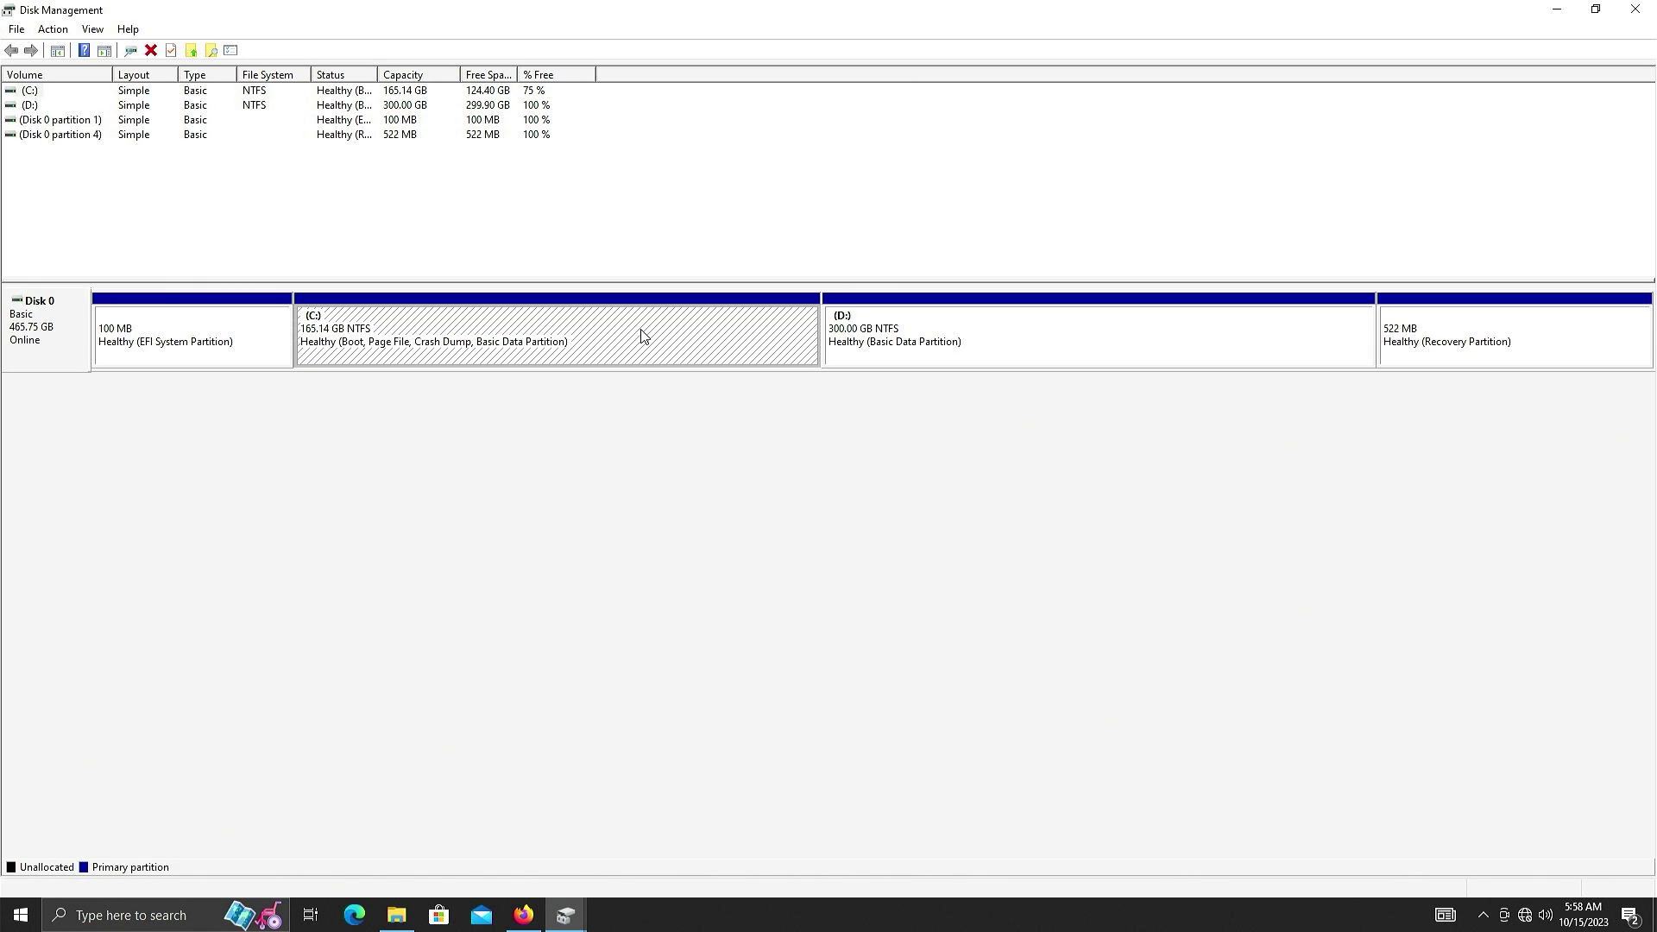
left_click(872, 322)
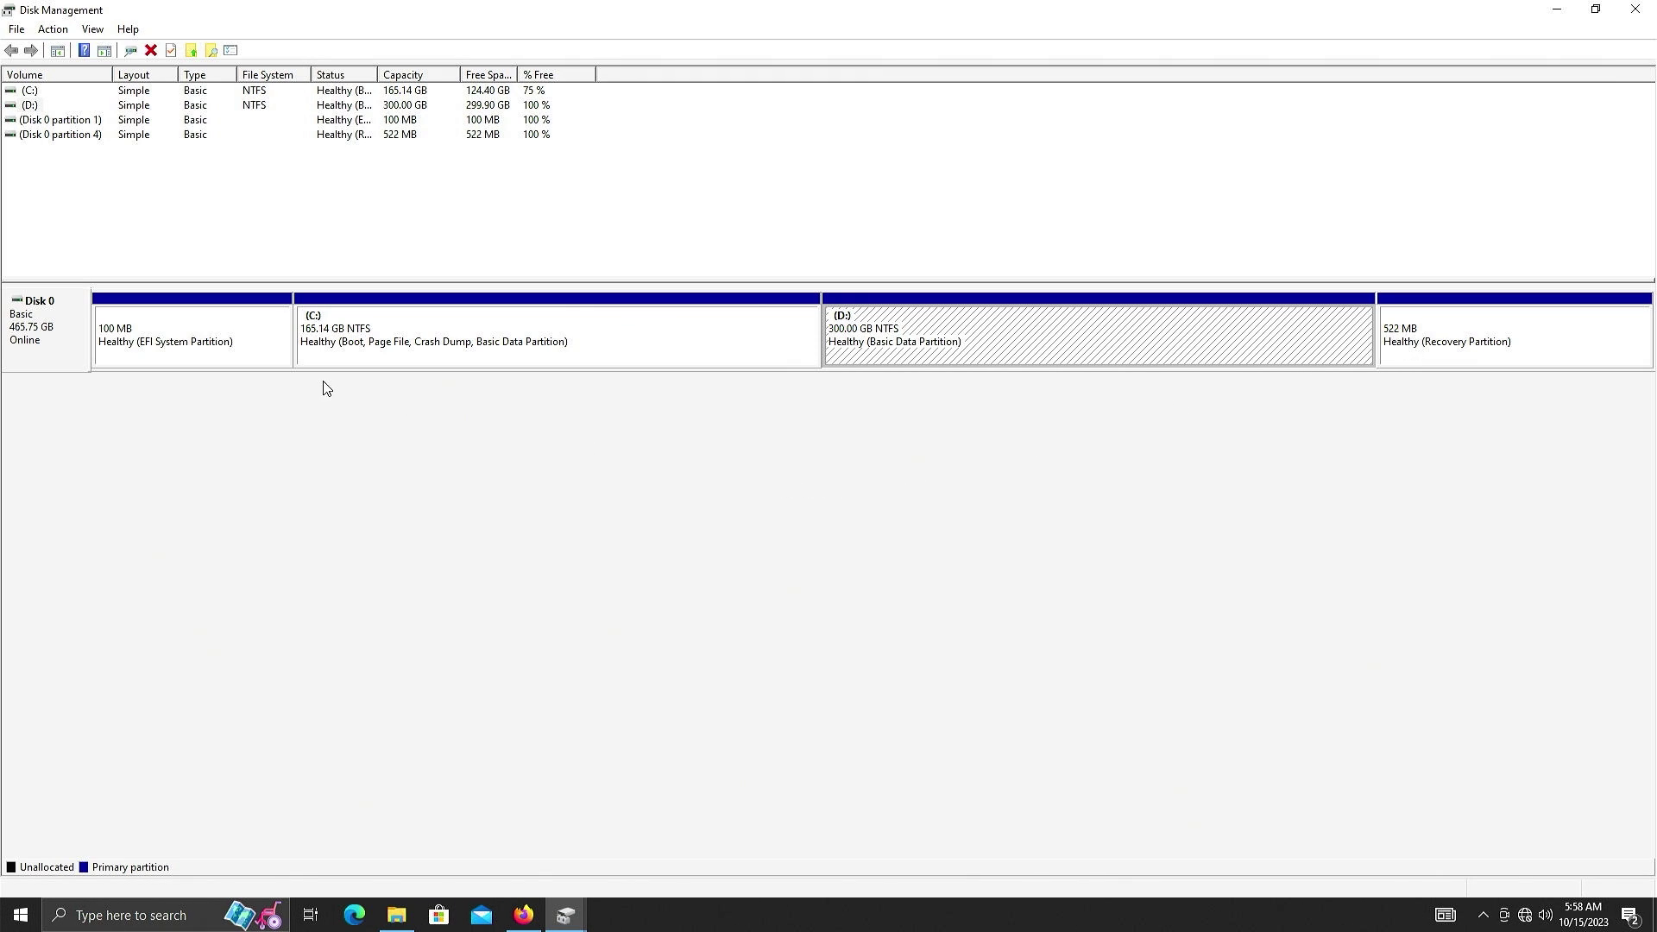
left_click(206, 345)
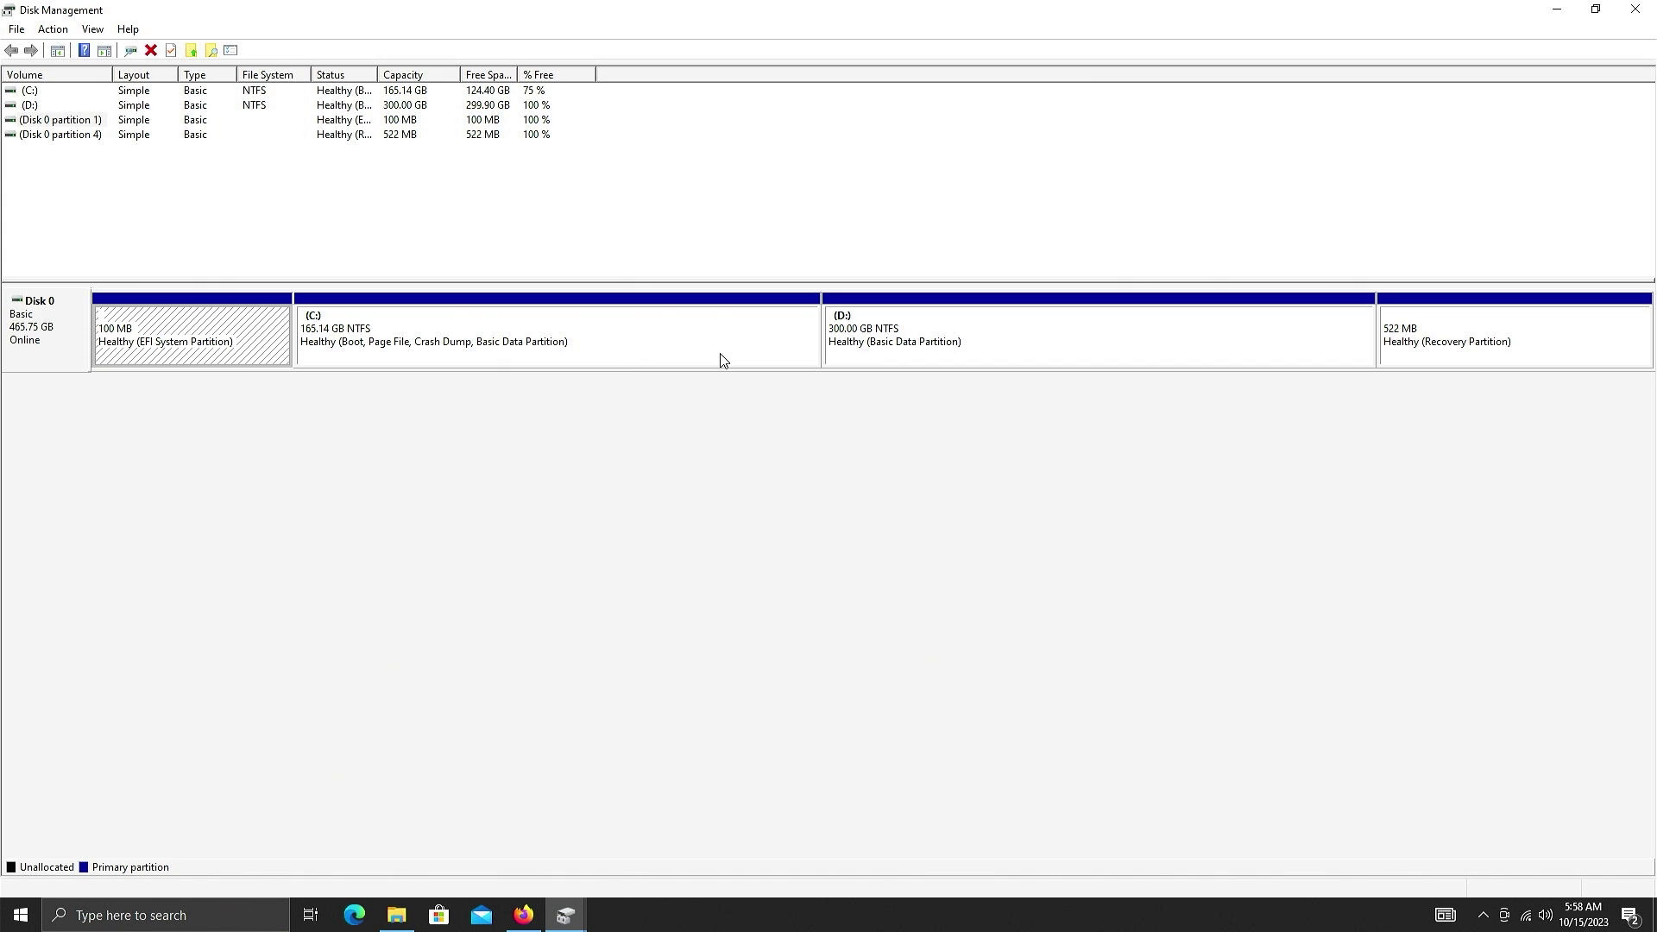
left_click(929, 355)
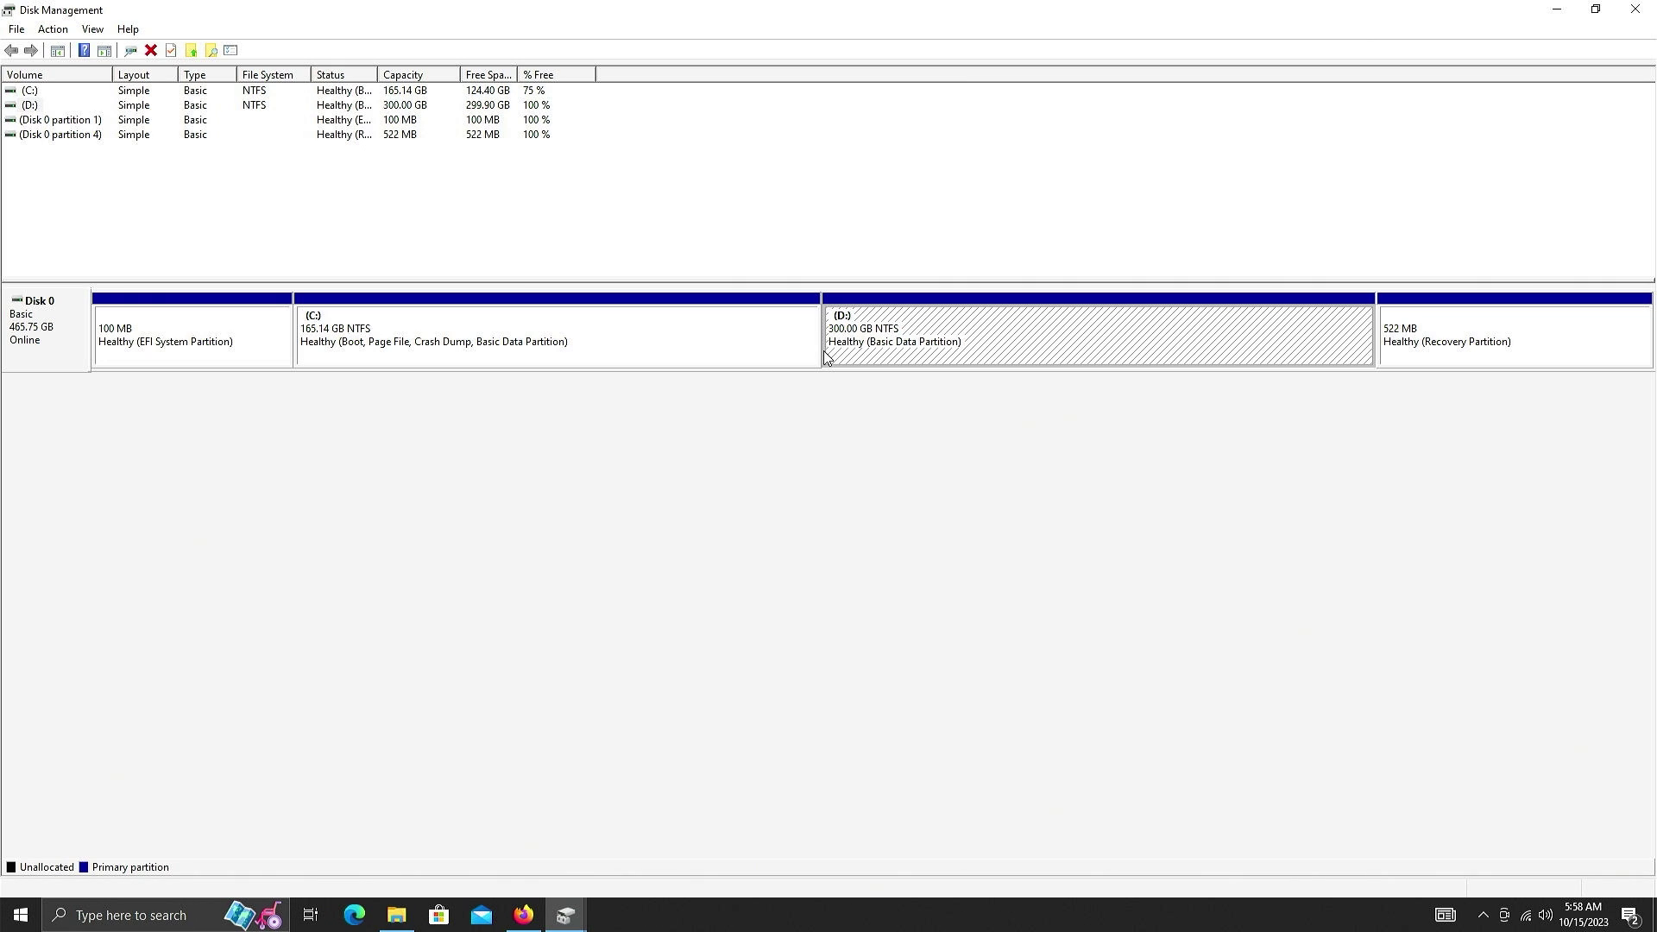
key("super+e")
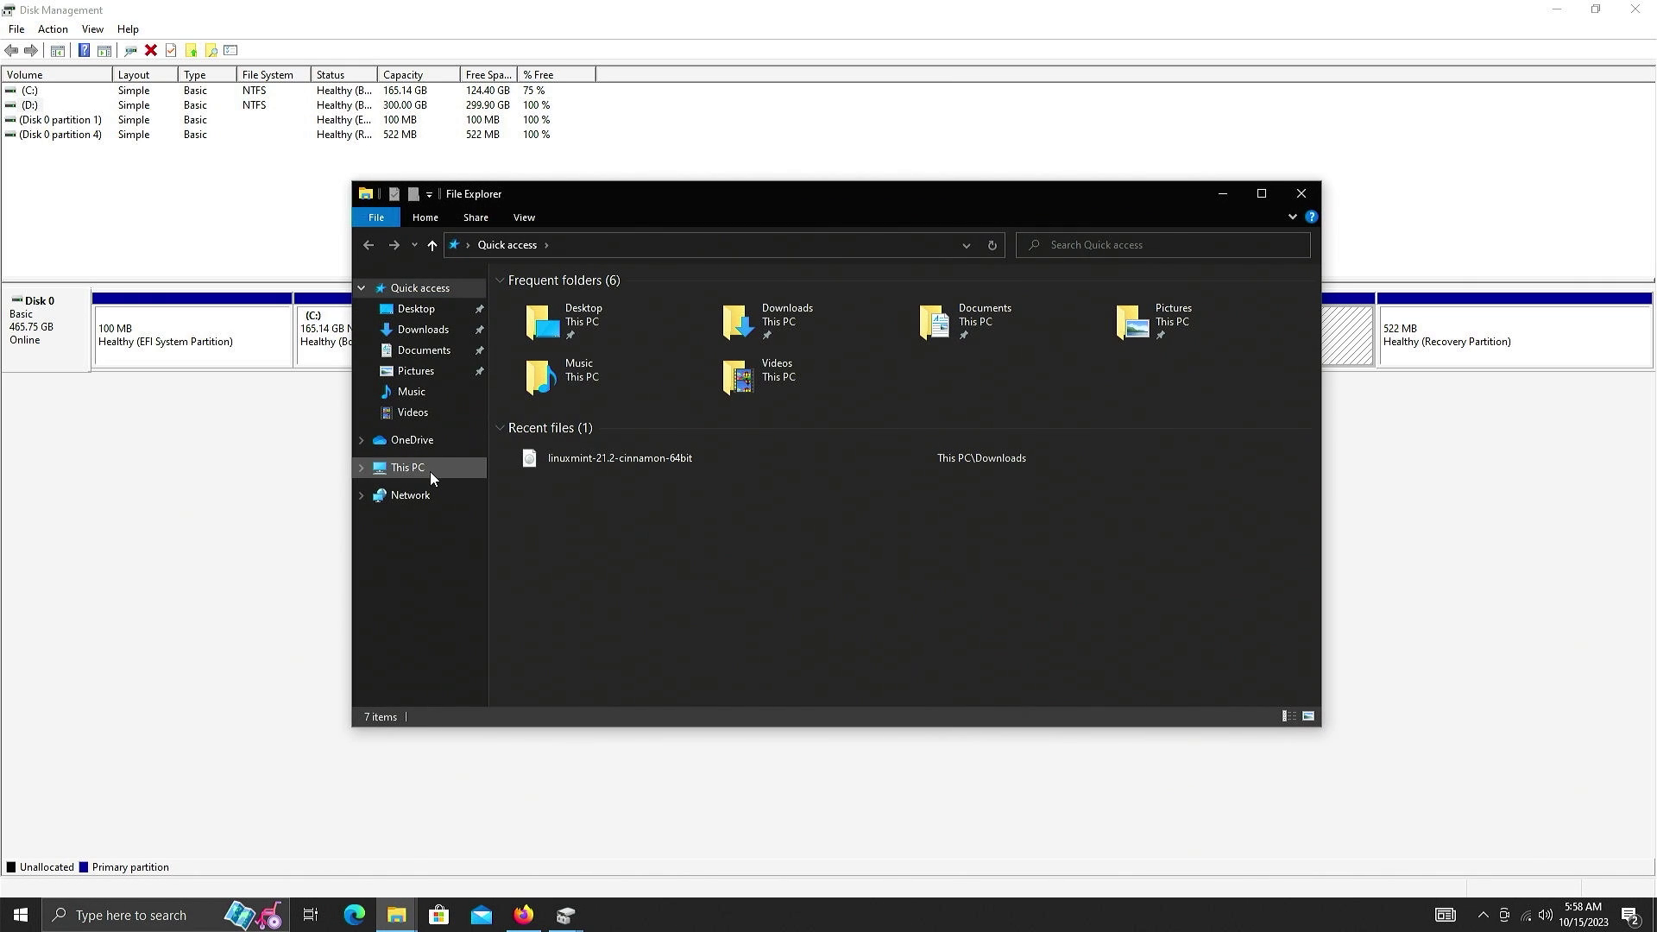
left_click(430, 472)
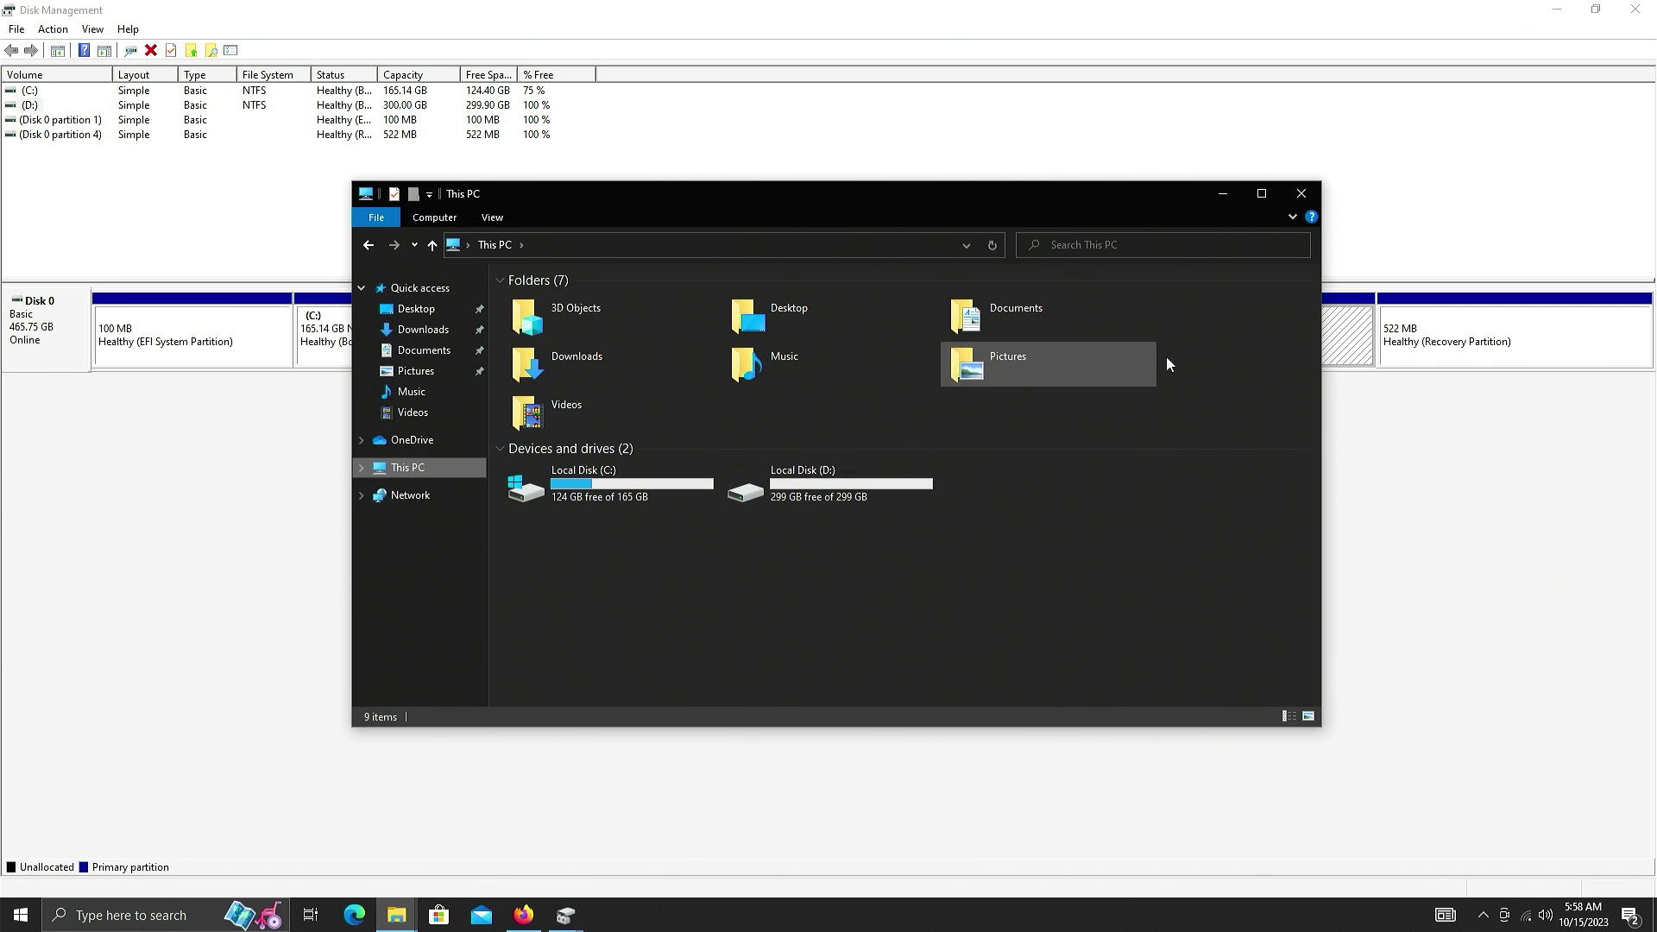
- Shrink D: by 102400 MB and select the resulting 100 GB unallocated space
left_click(1300, 195)
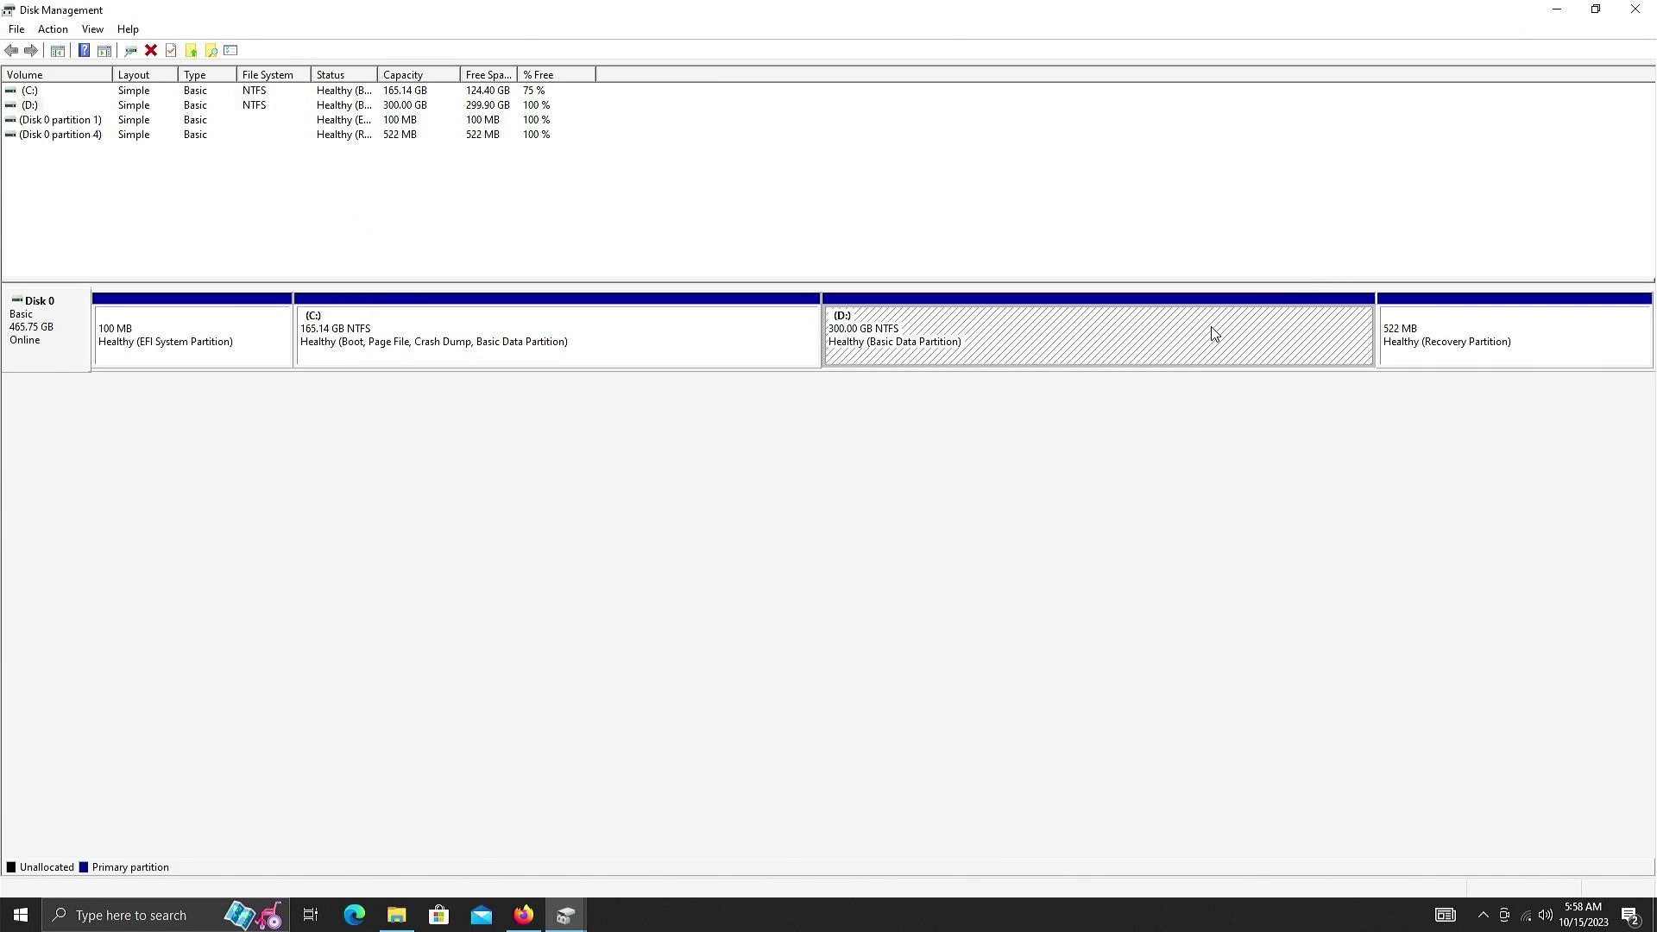
right_click(1140, 347)
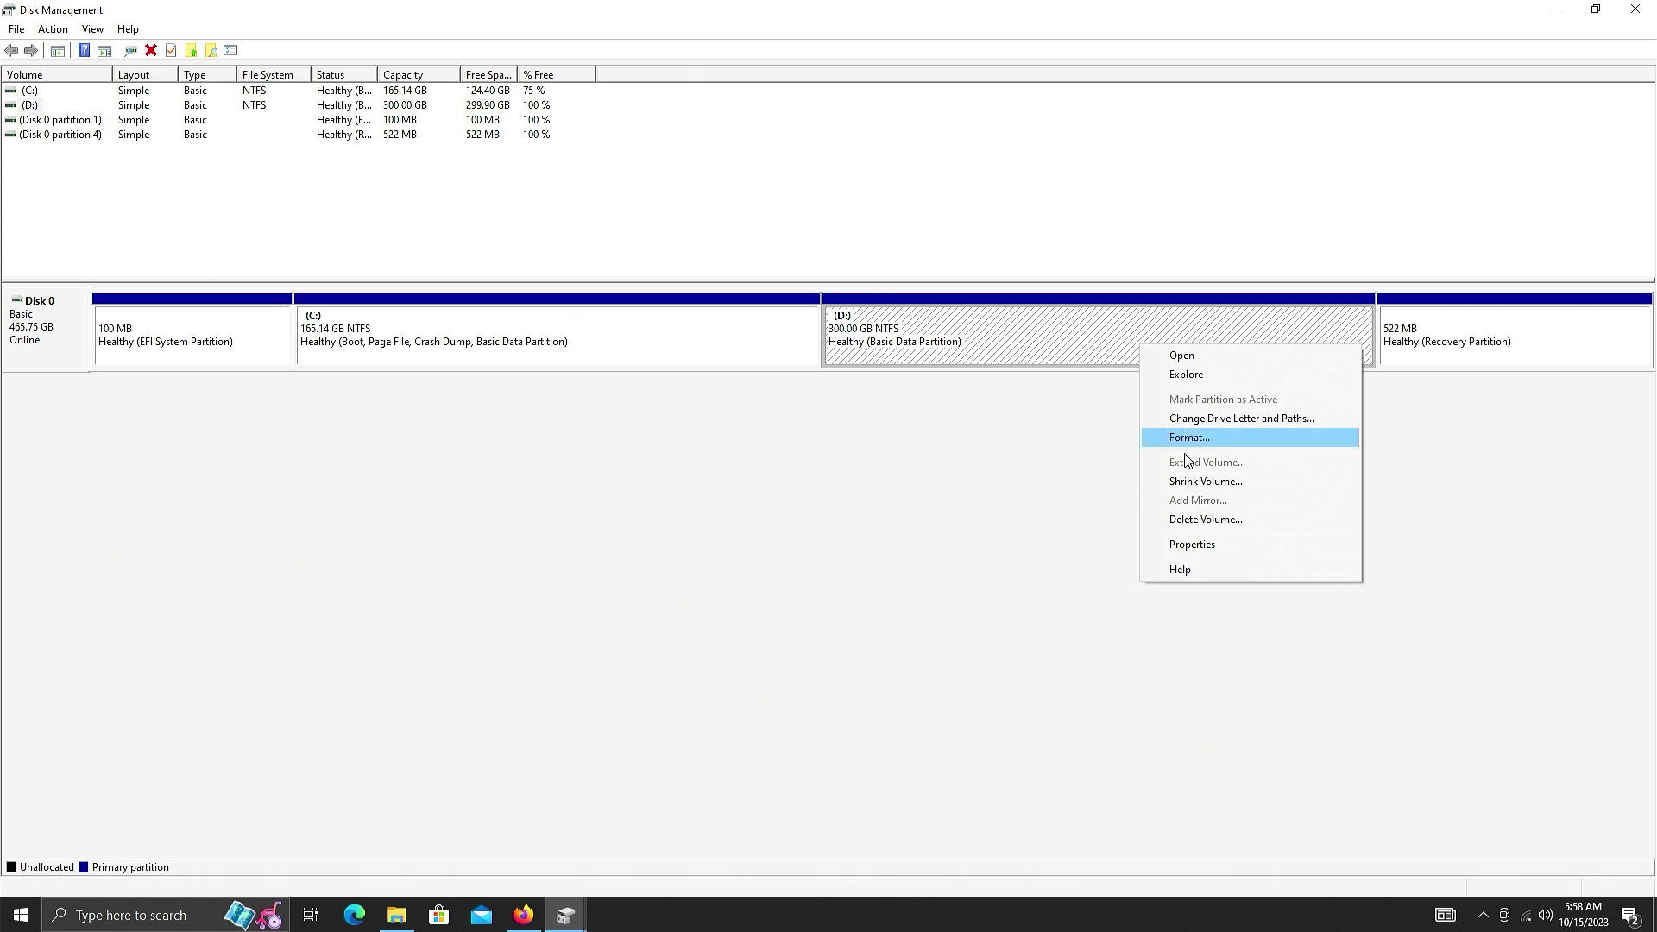
left_click(1191, 480)
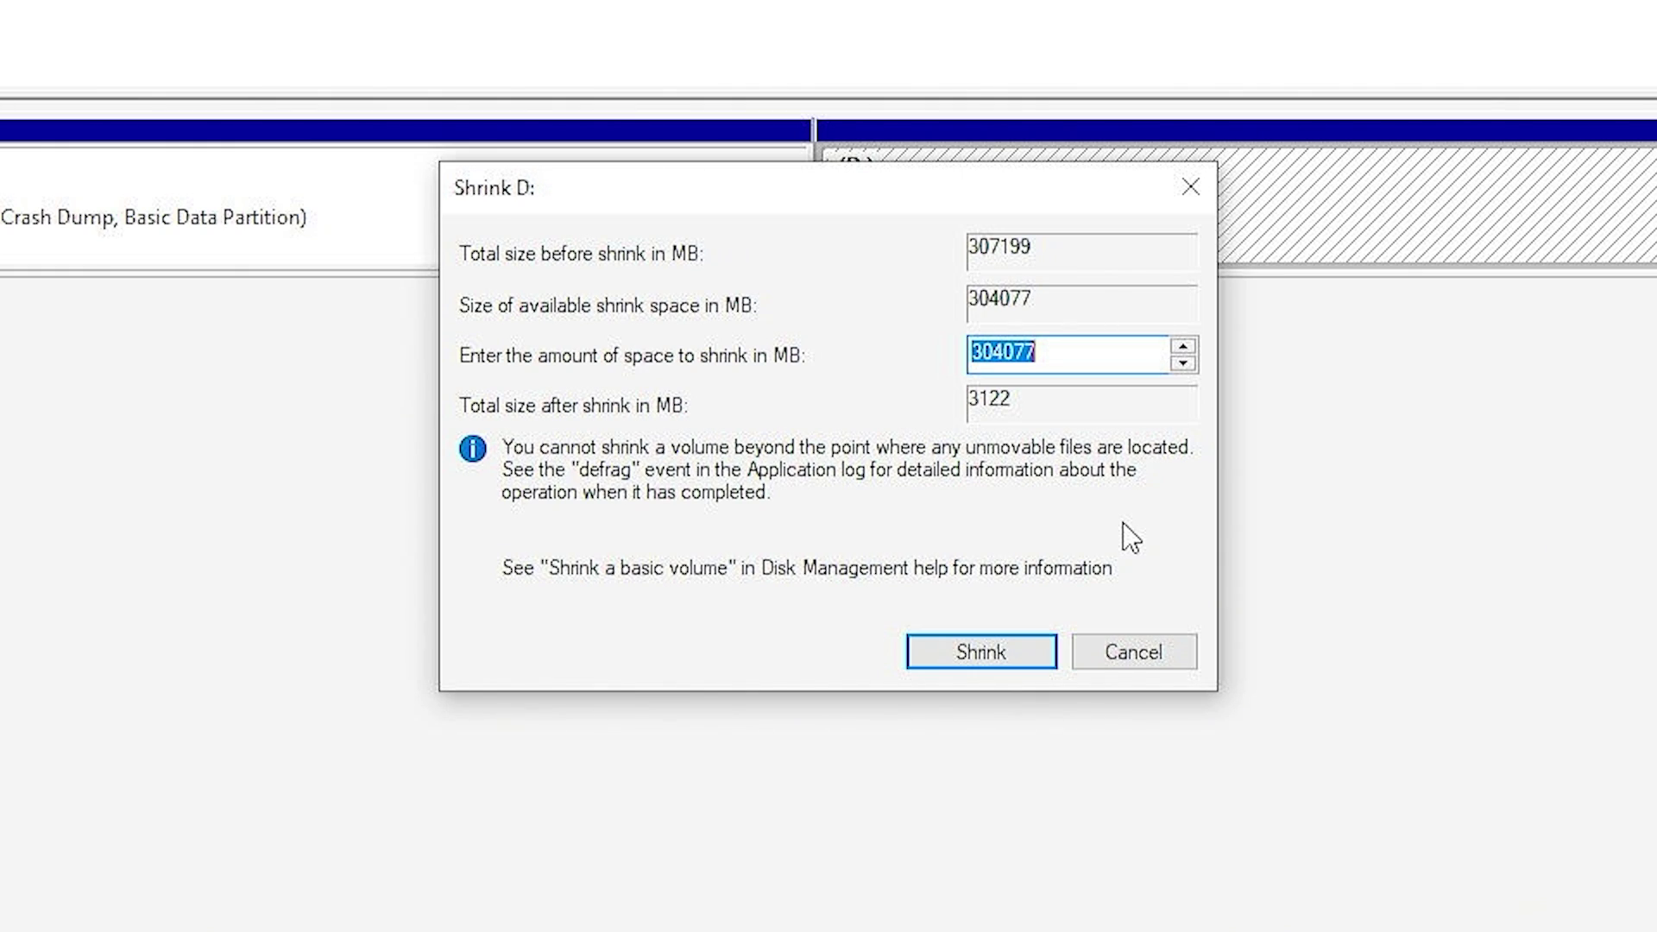
type("102400")
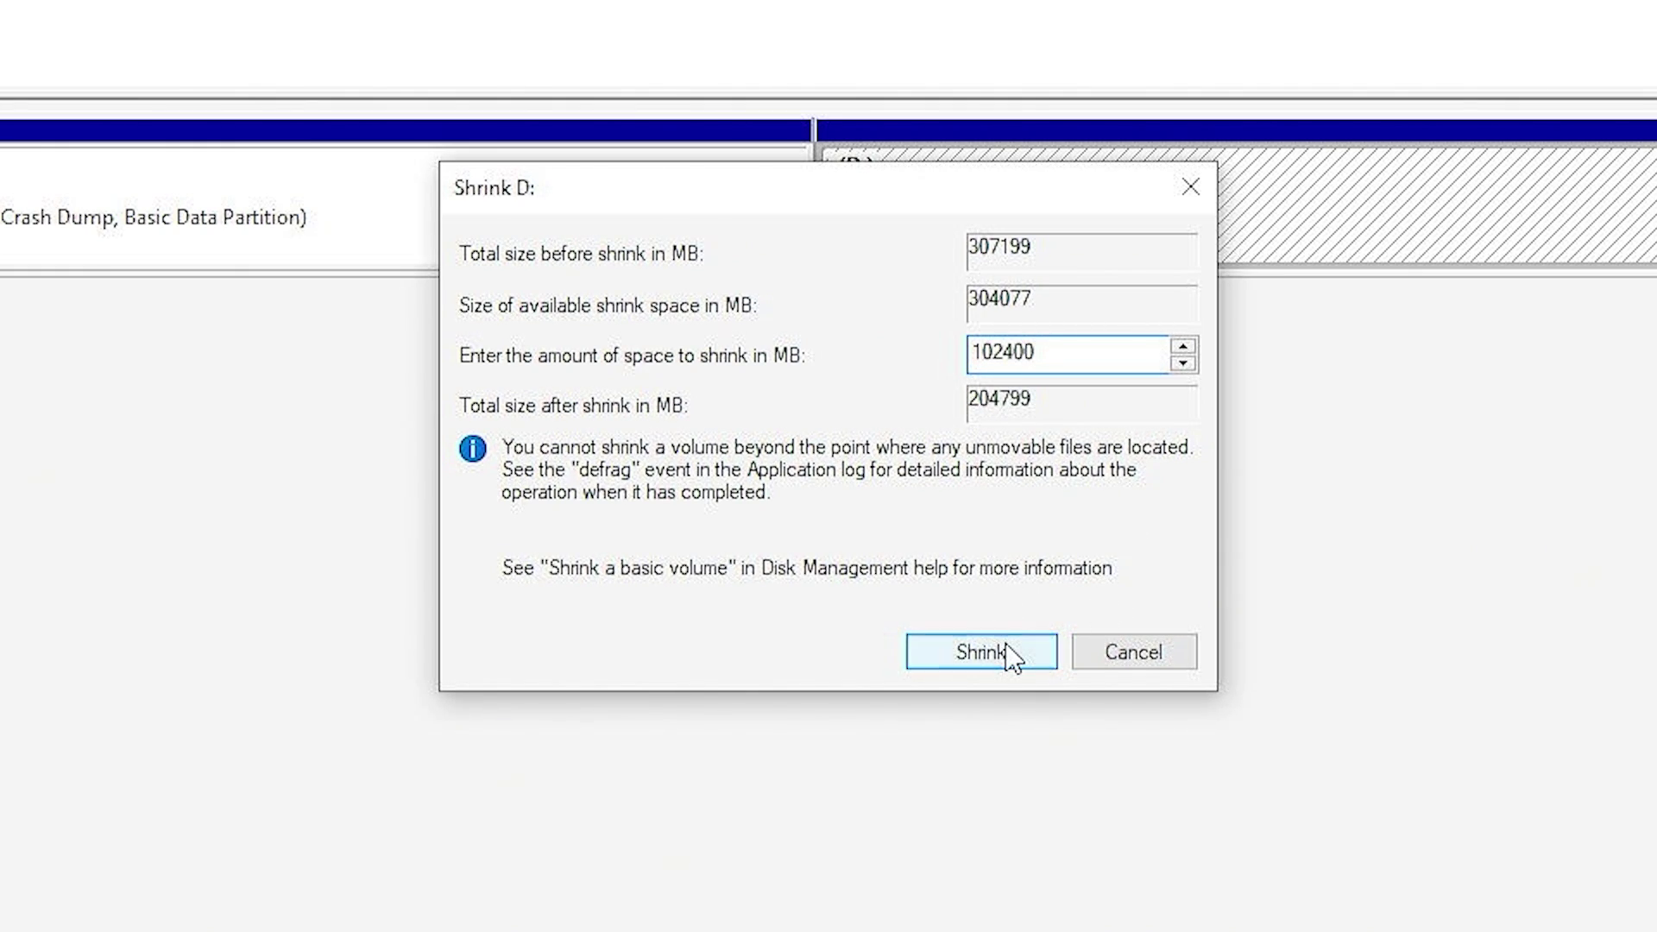
left_click(1007, 656)
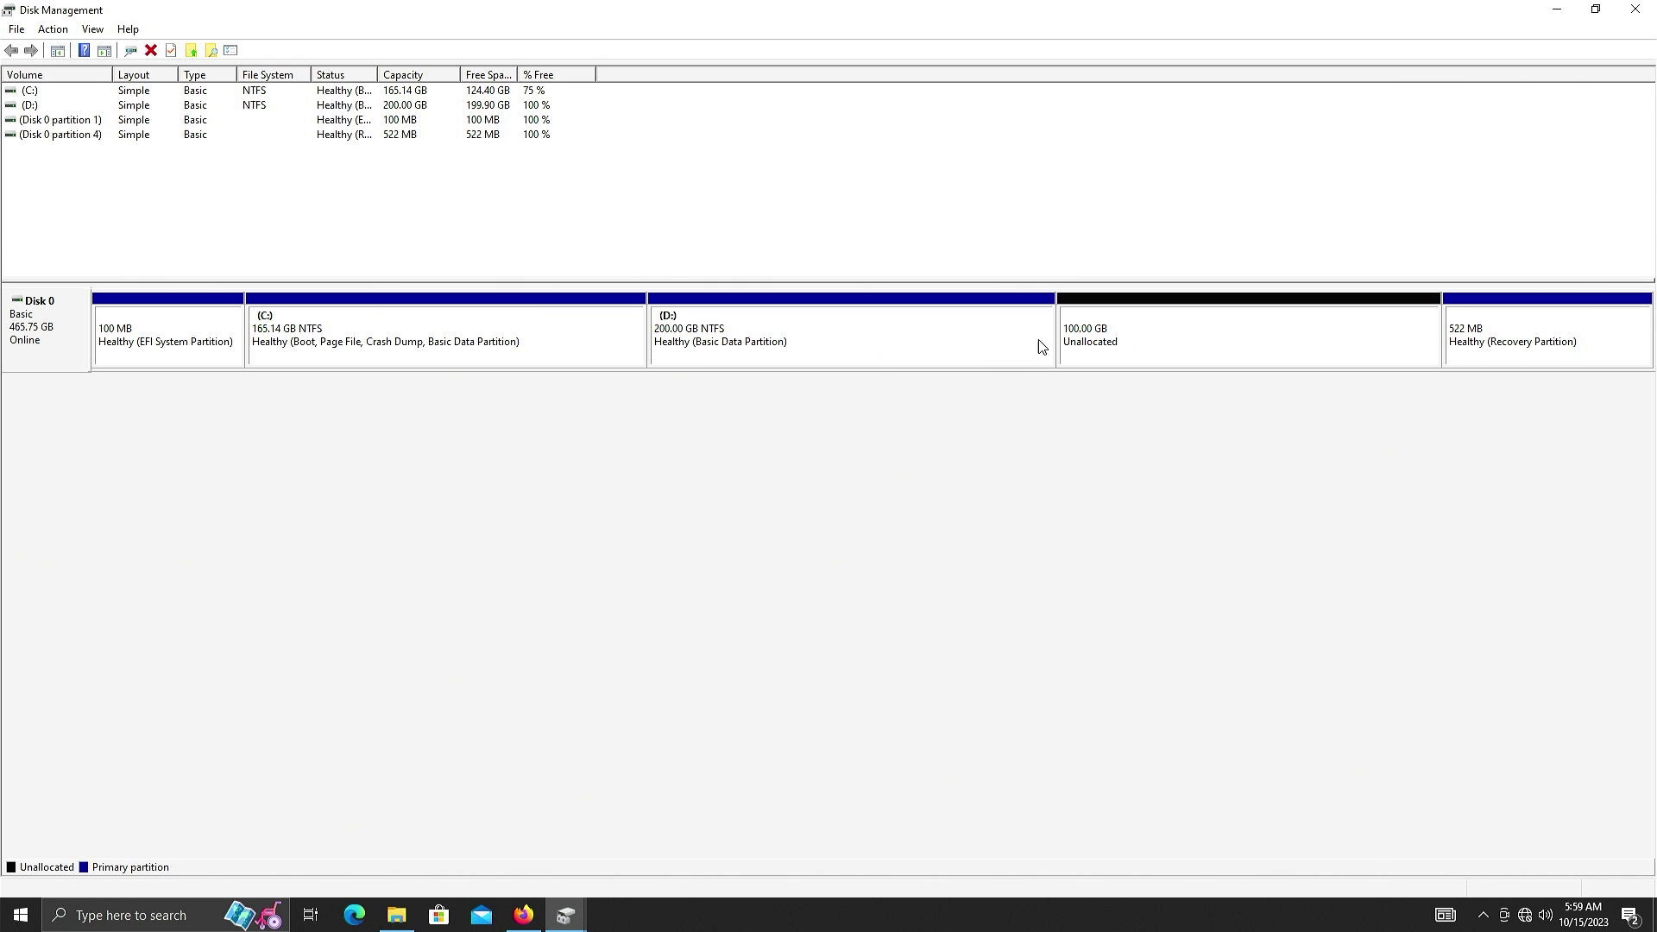
left_click(1139, 345)
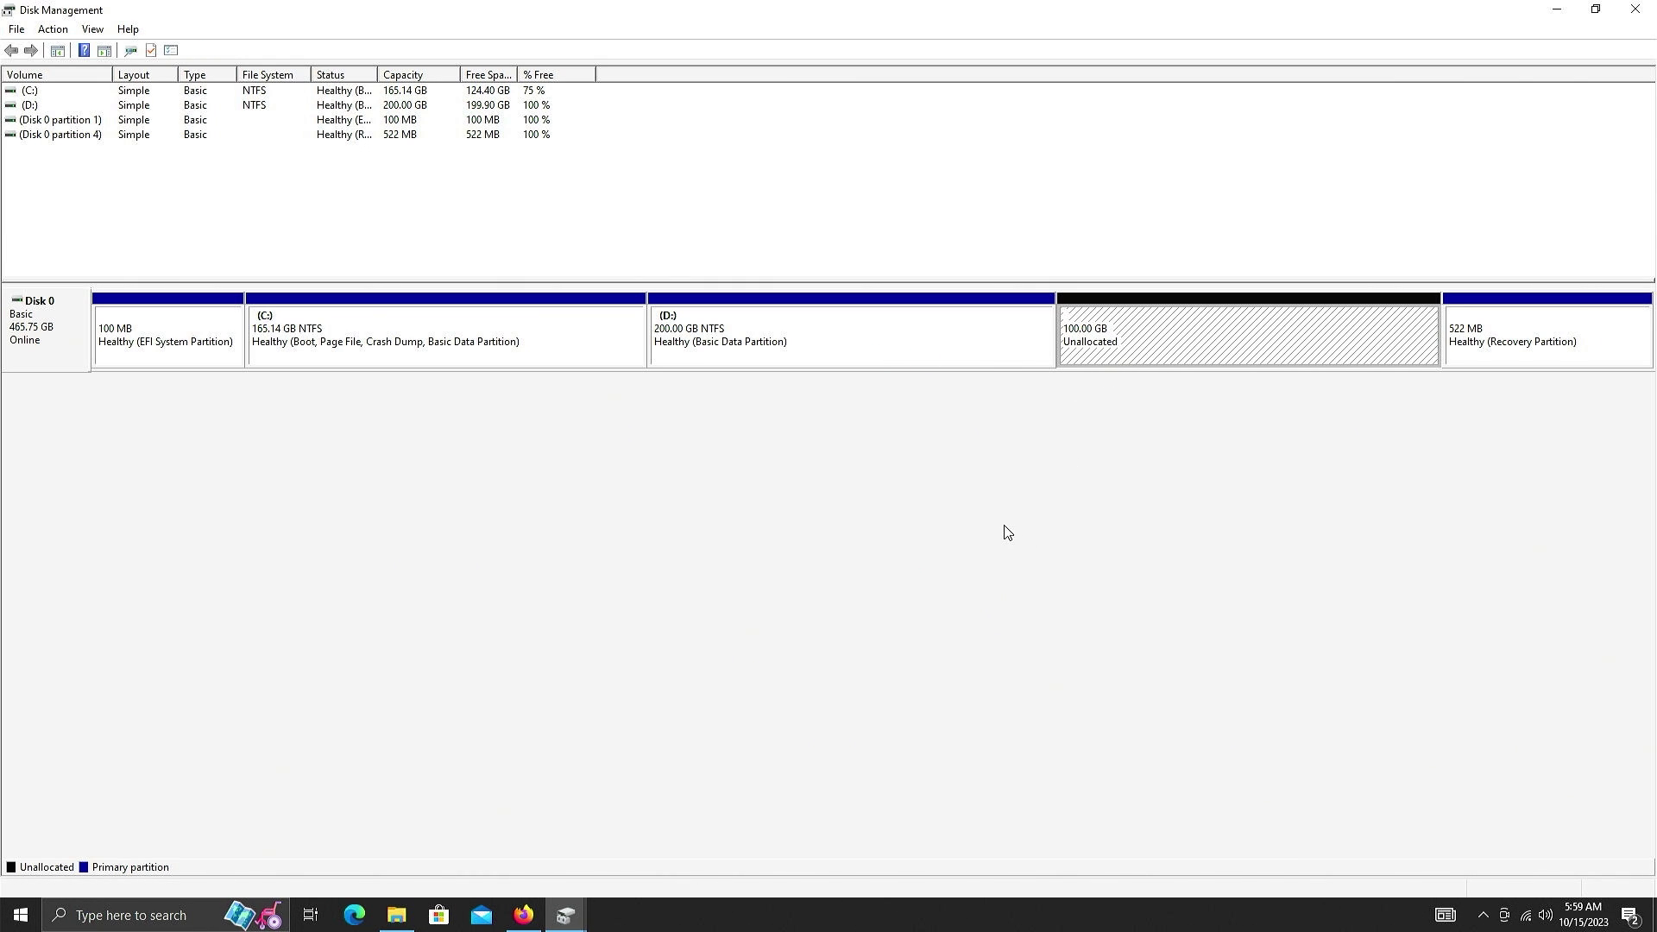
key("super")
type("cal")
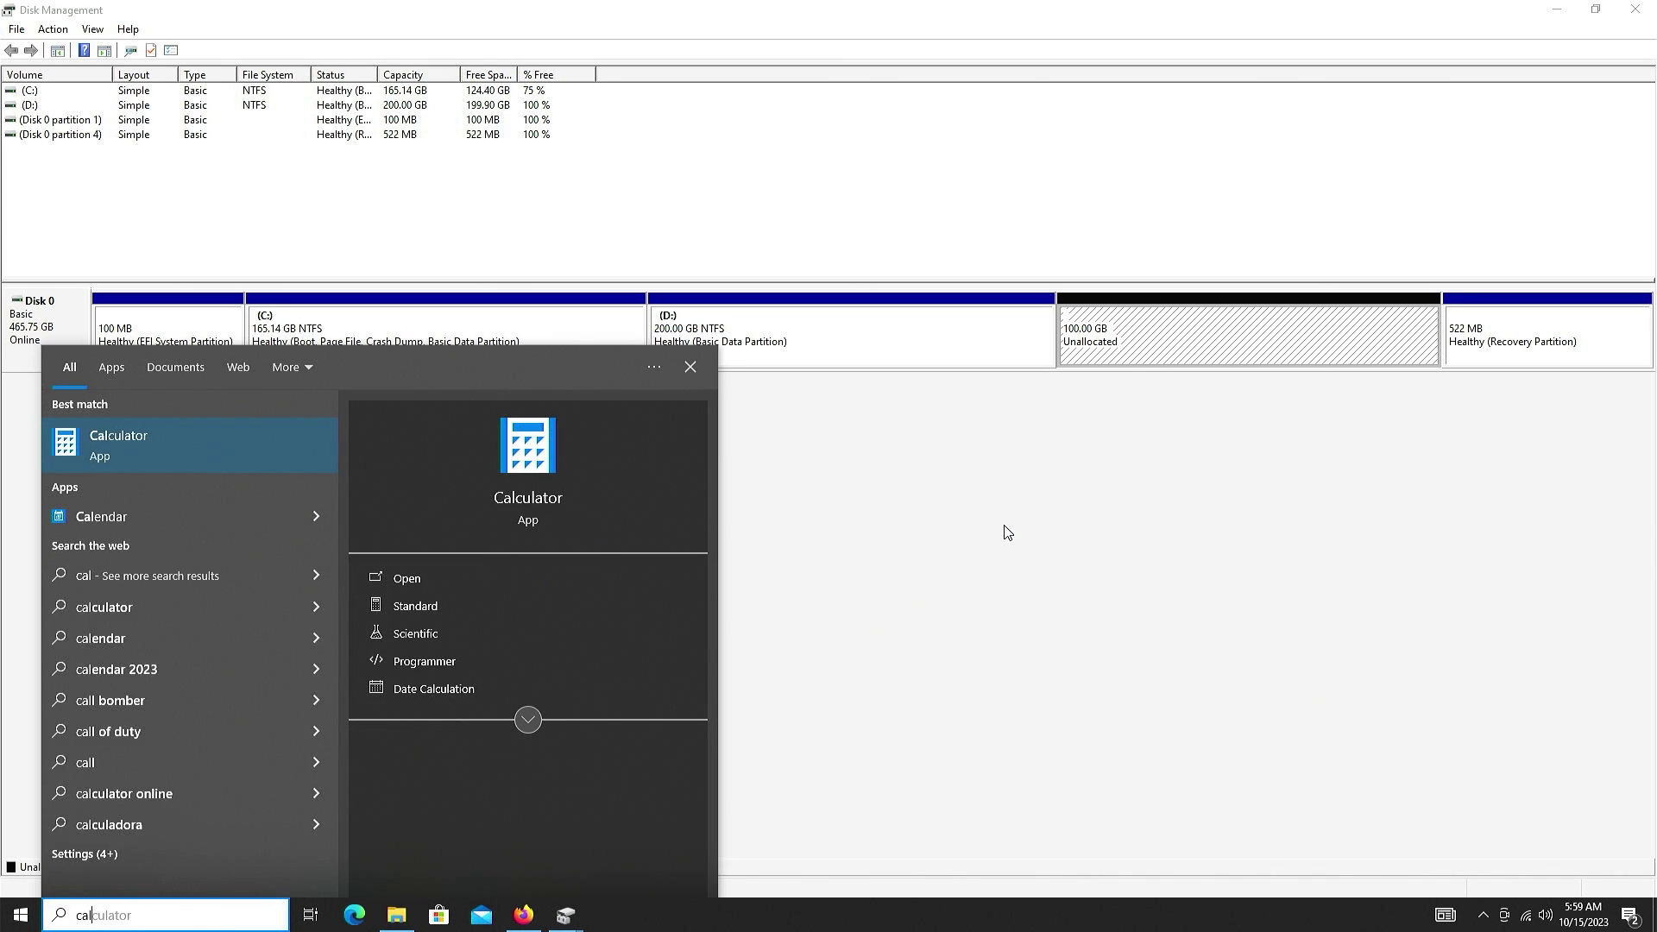
key("Return")
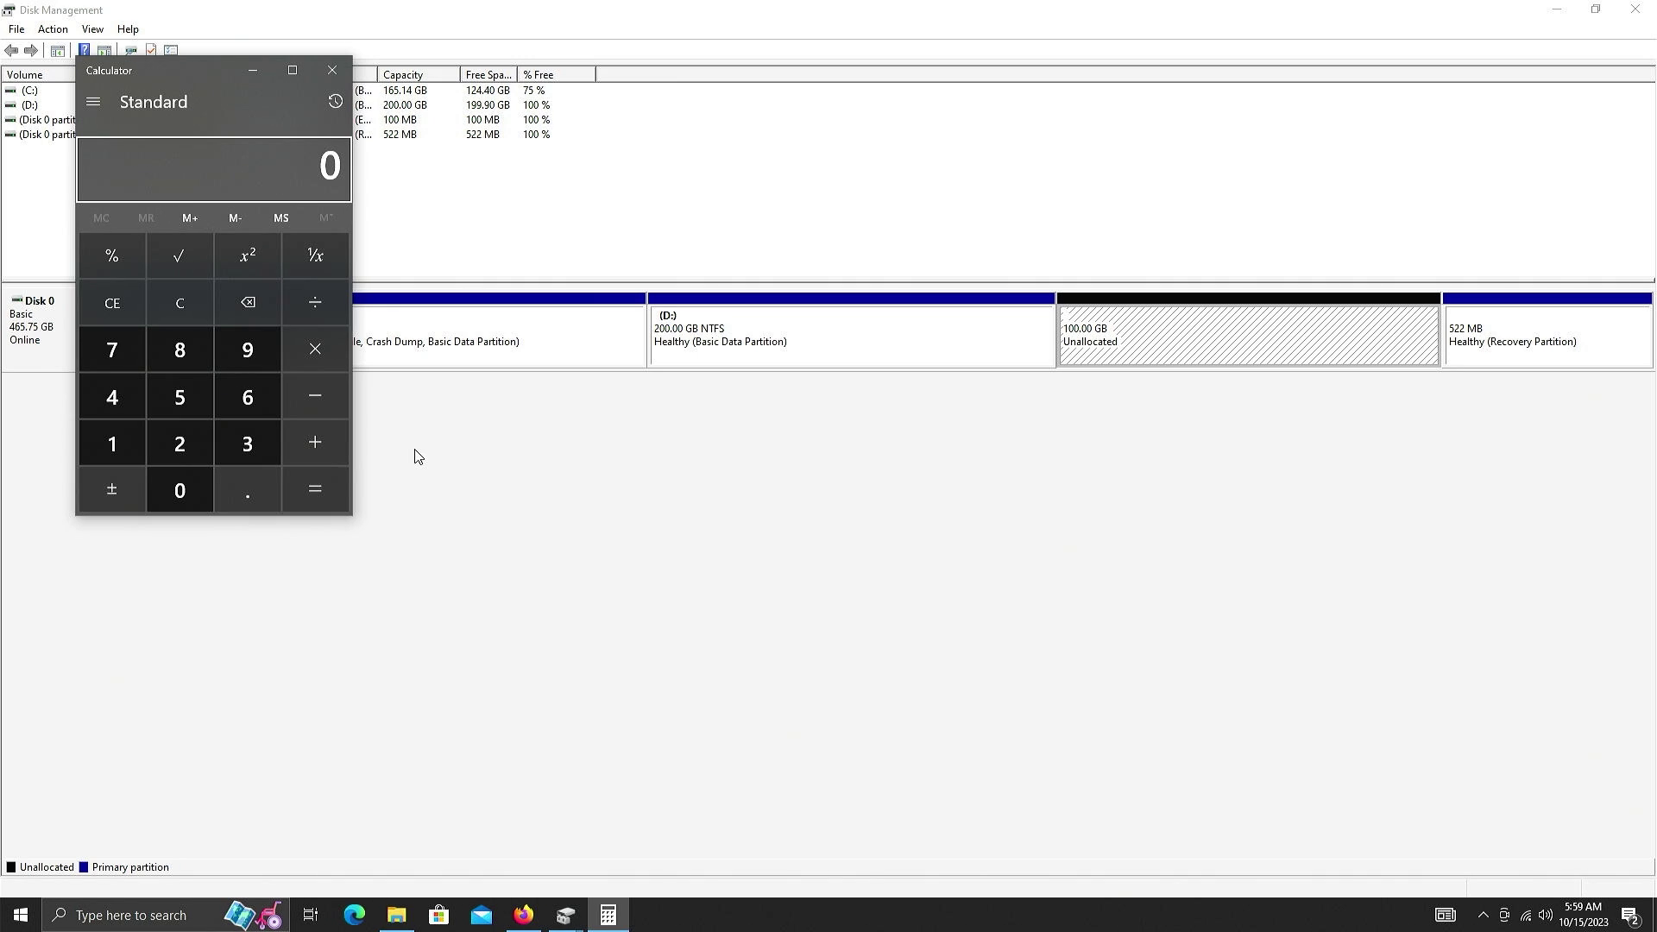
type("50*1024")
key("Return")
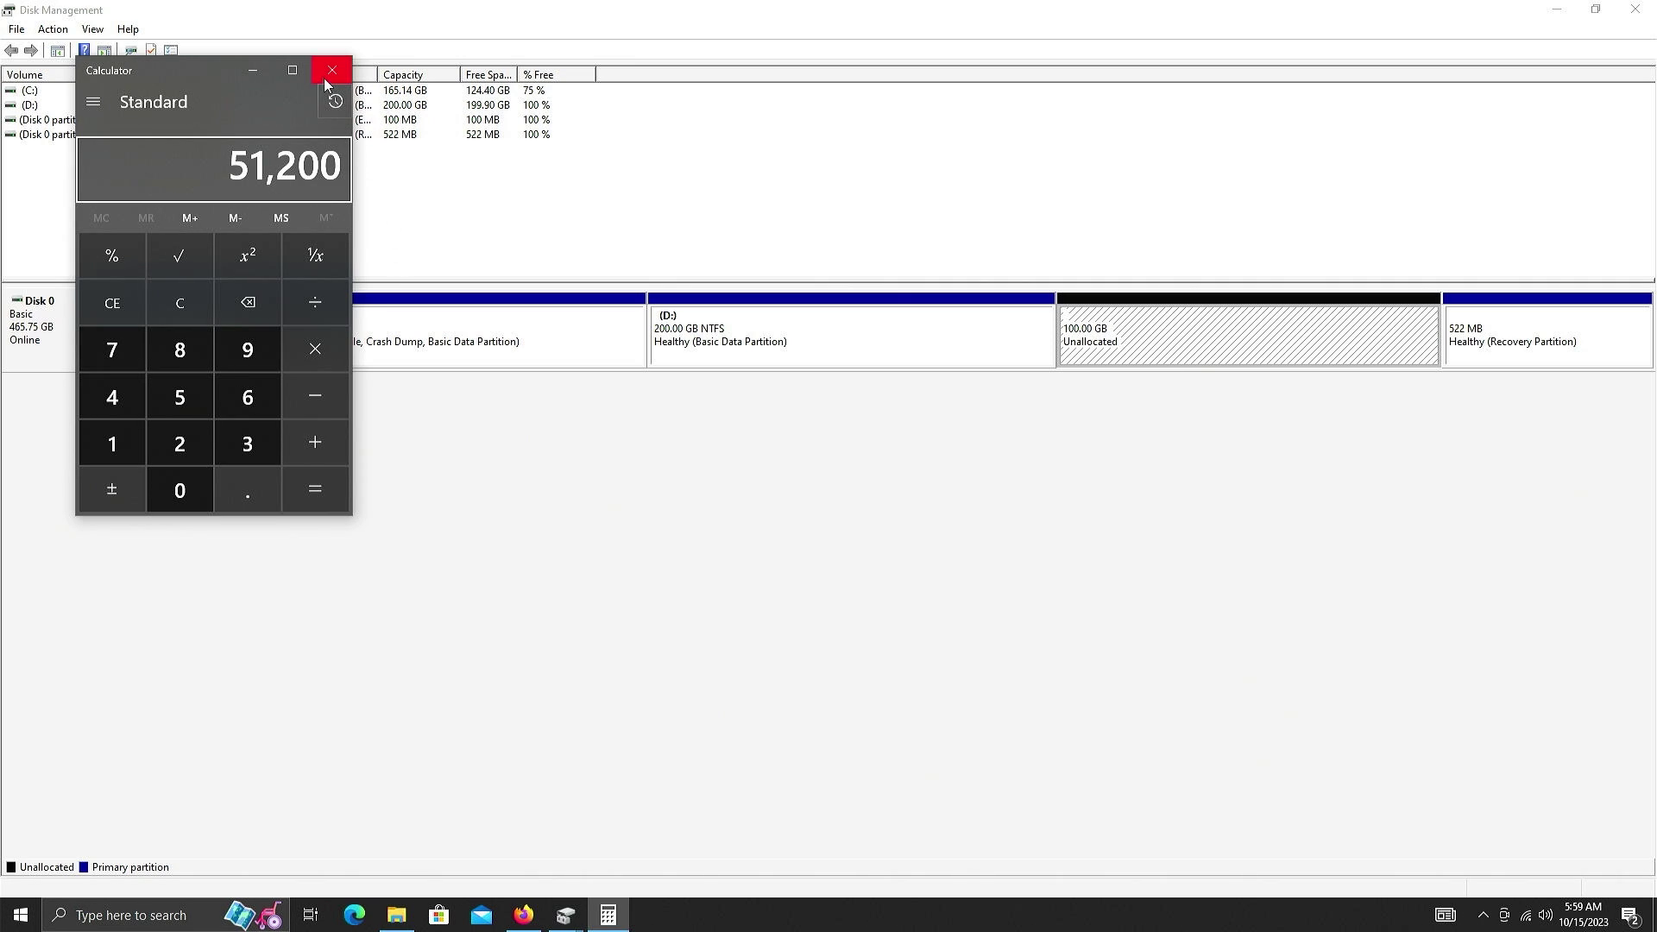
left_click(332, 71)
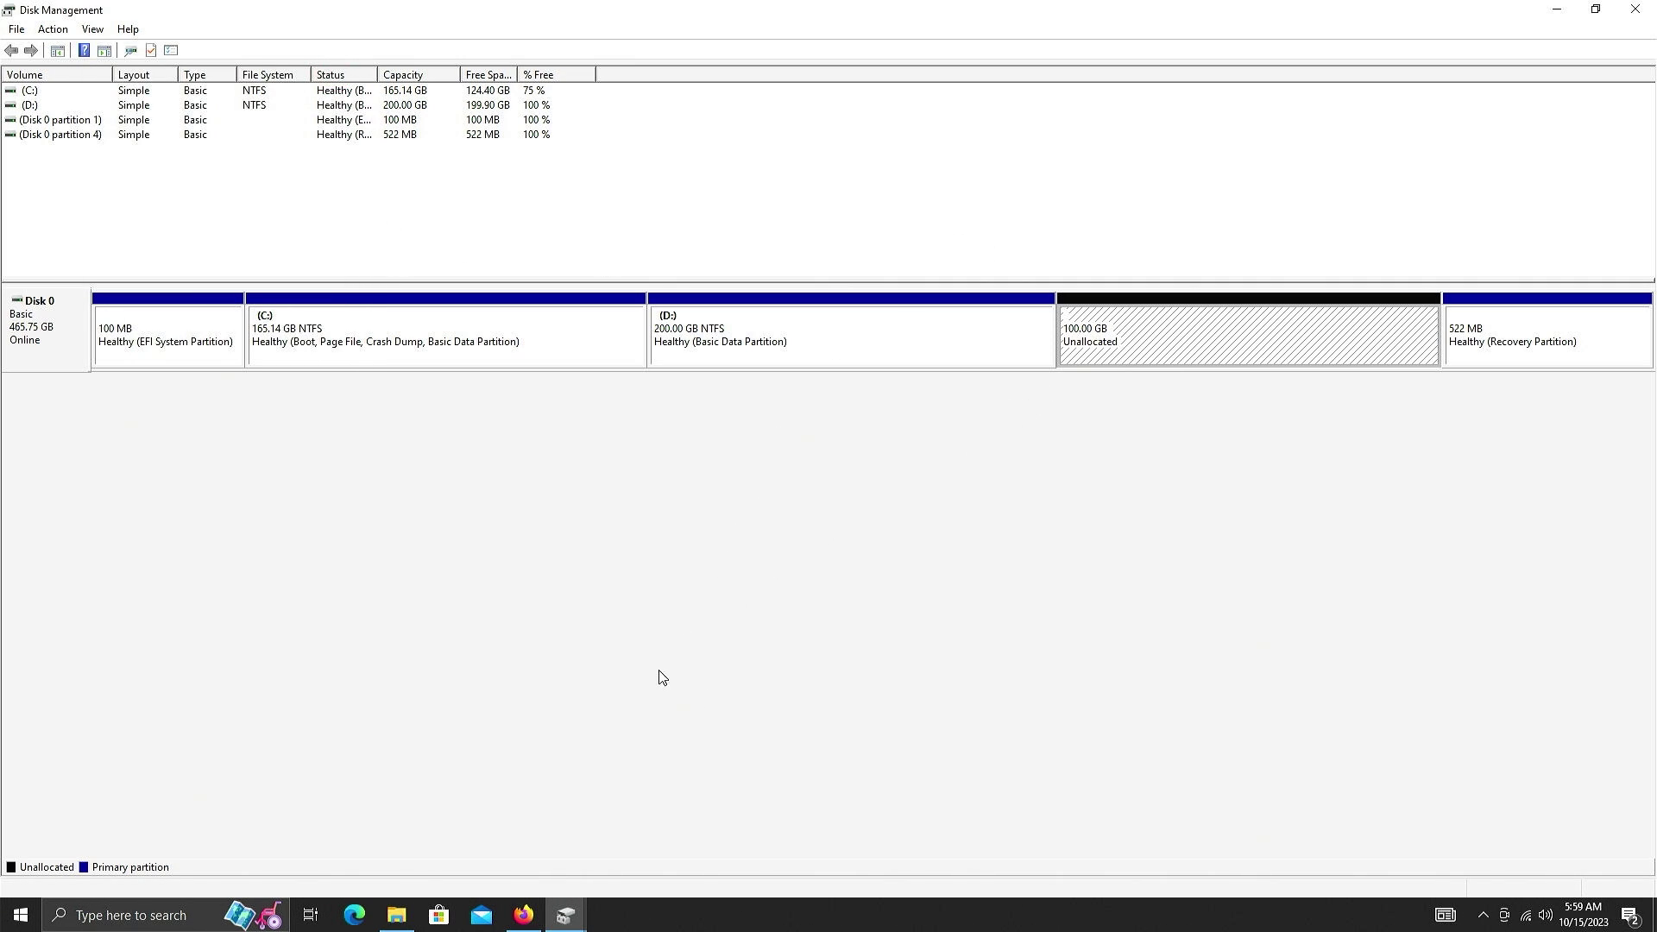
- Review the Cinnamon, MATE, Xfce and EDGE editions on Firefox's Linux Mint 21.2 download page
left_click(524, 915)
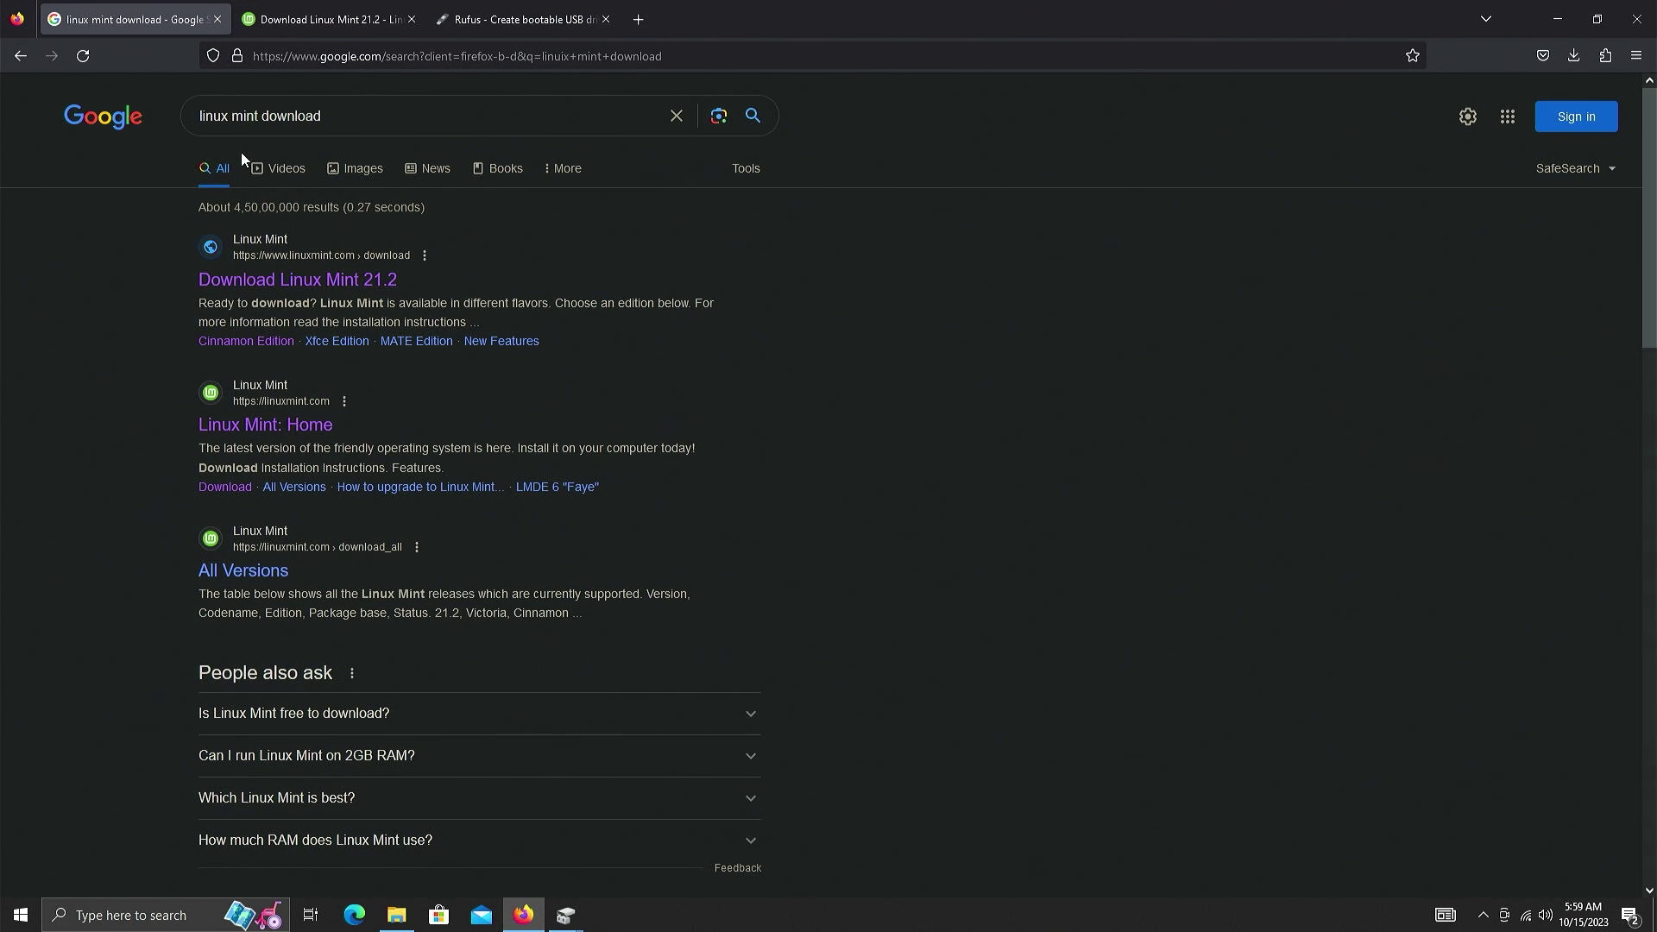
left_click(321, 20)
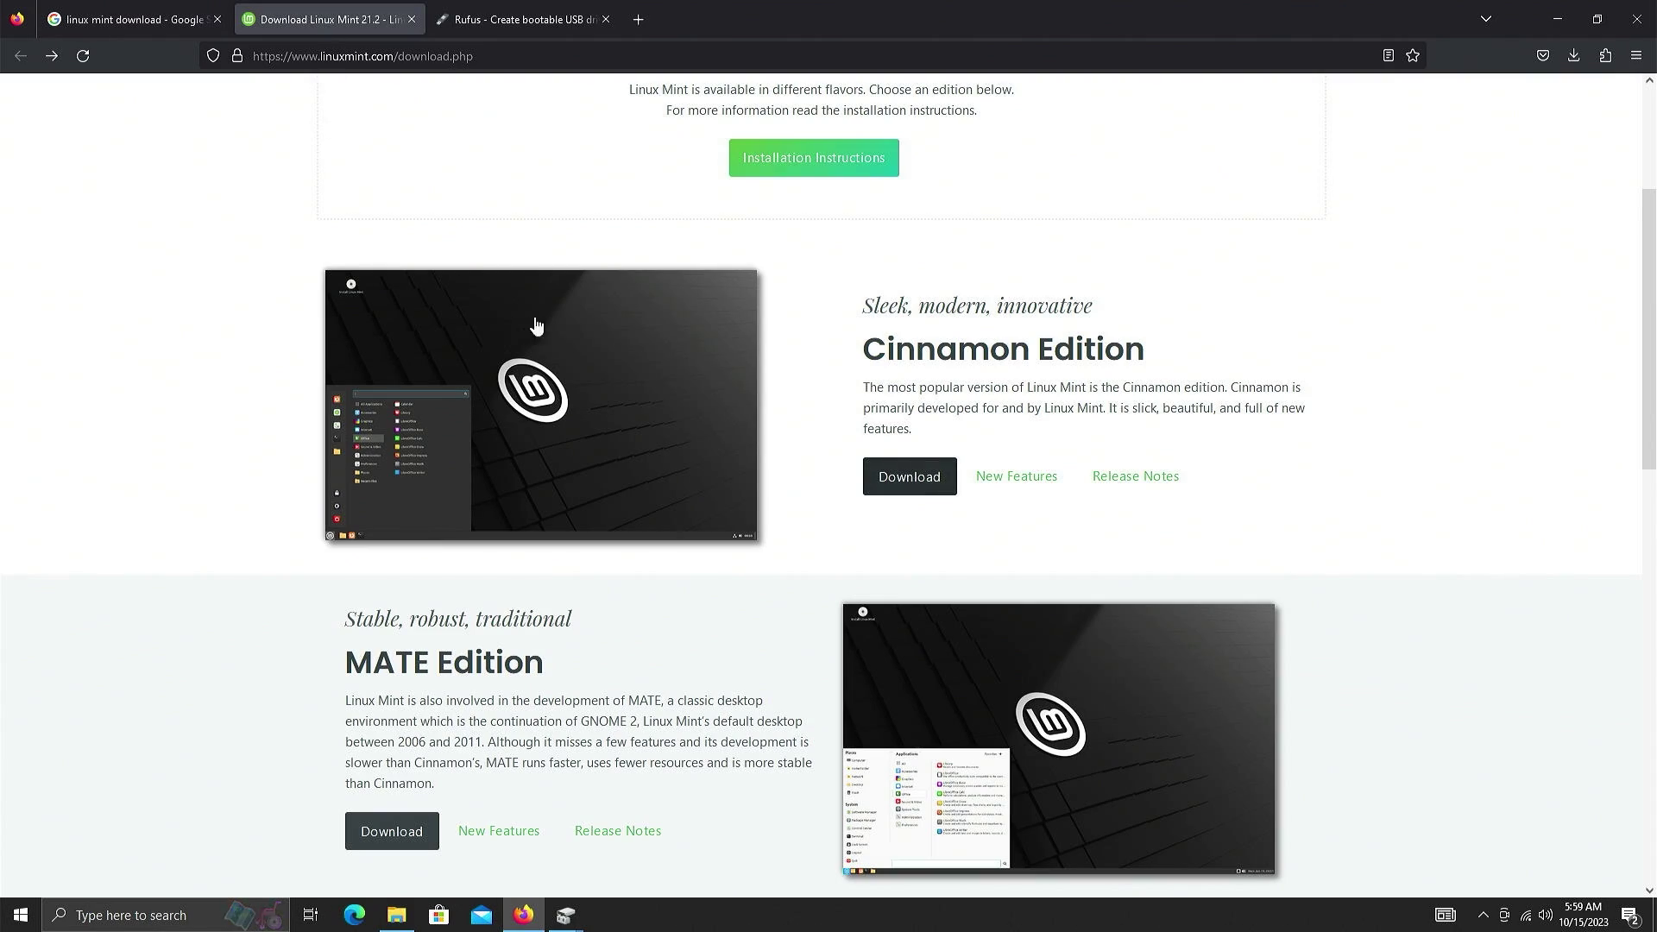
scroll(543, 335, "up", 3)
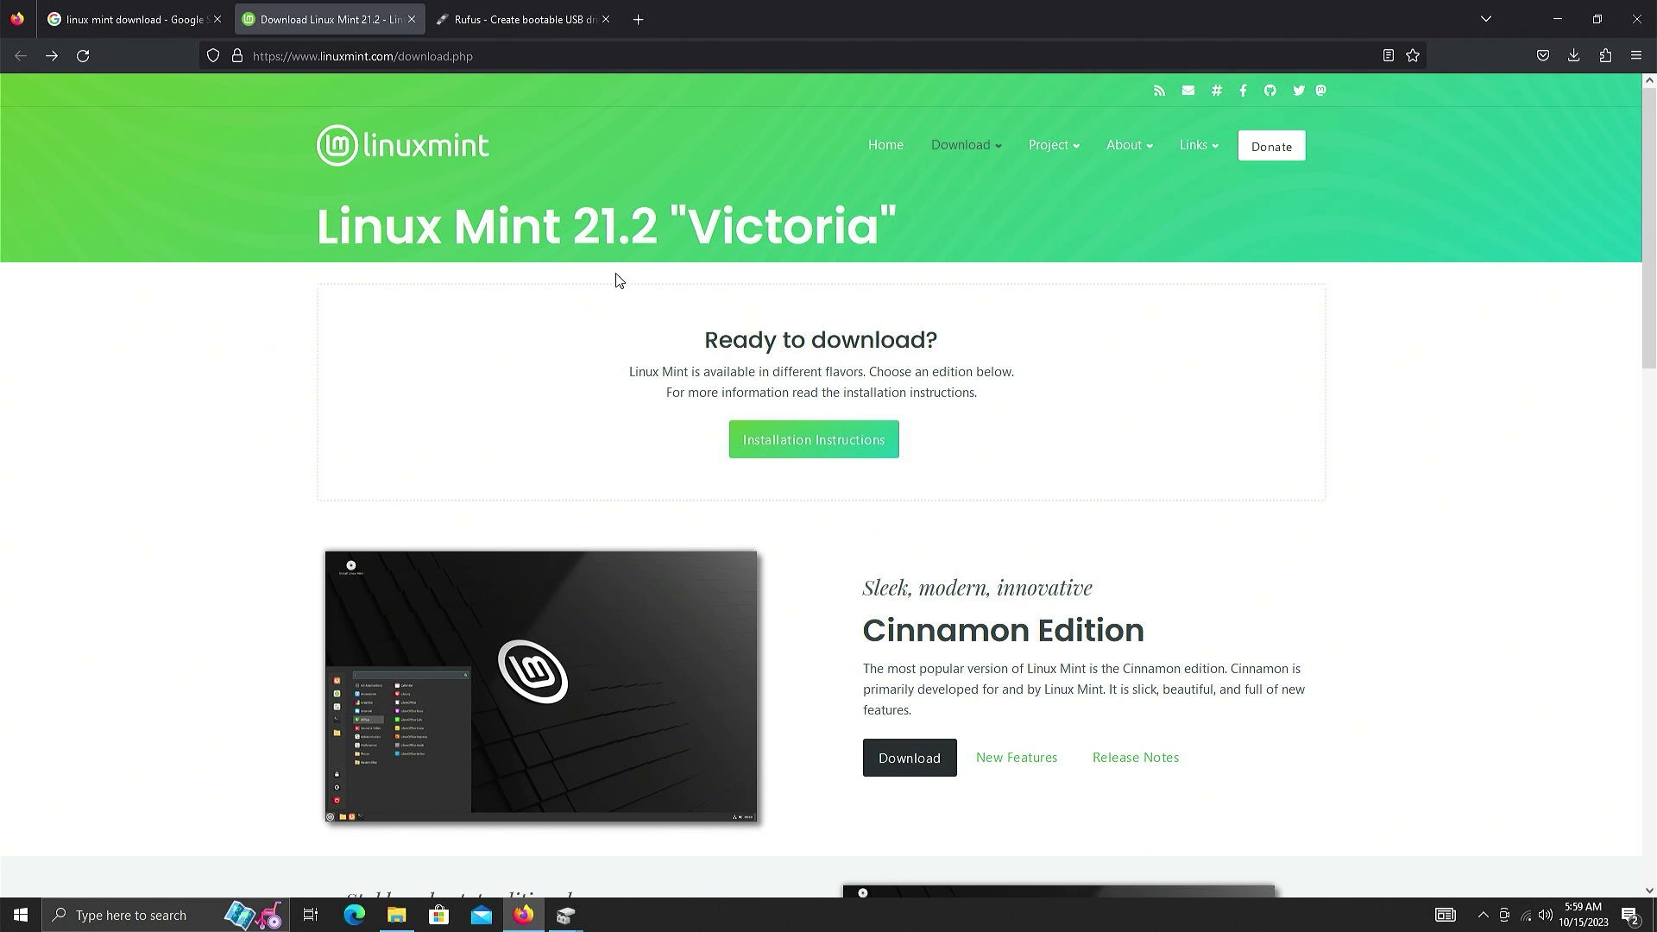
scroll(754, 423, "down", 2)
scroll(753, 425, "down", 1)
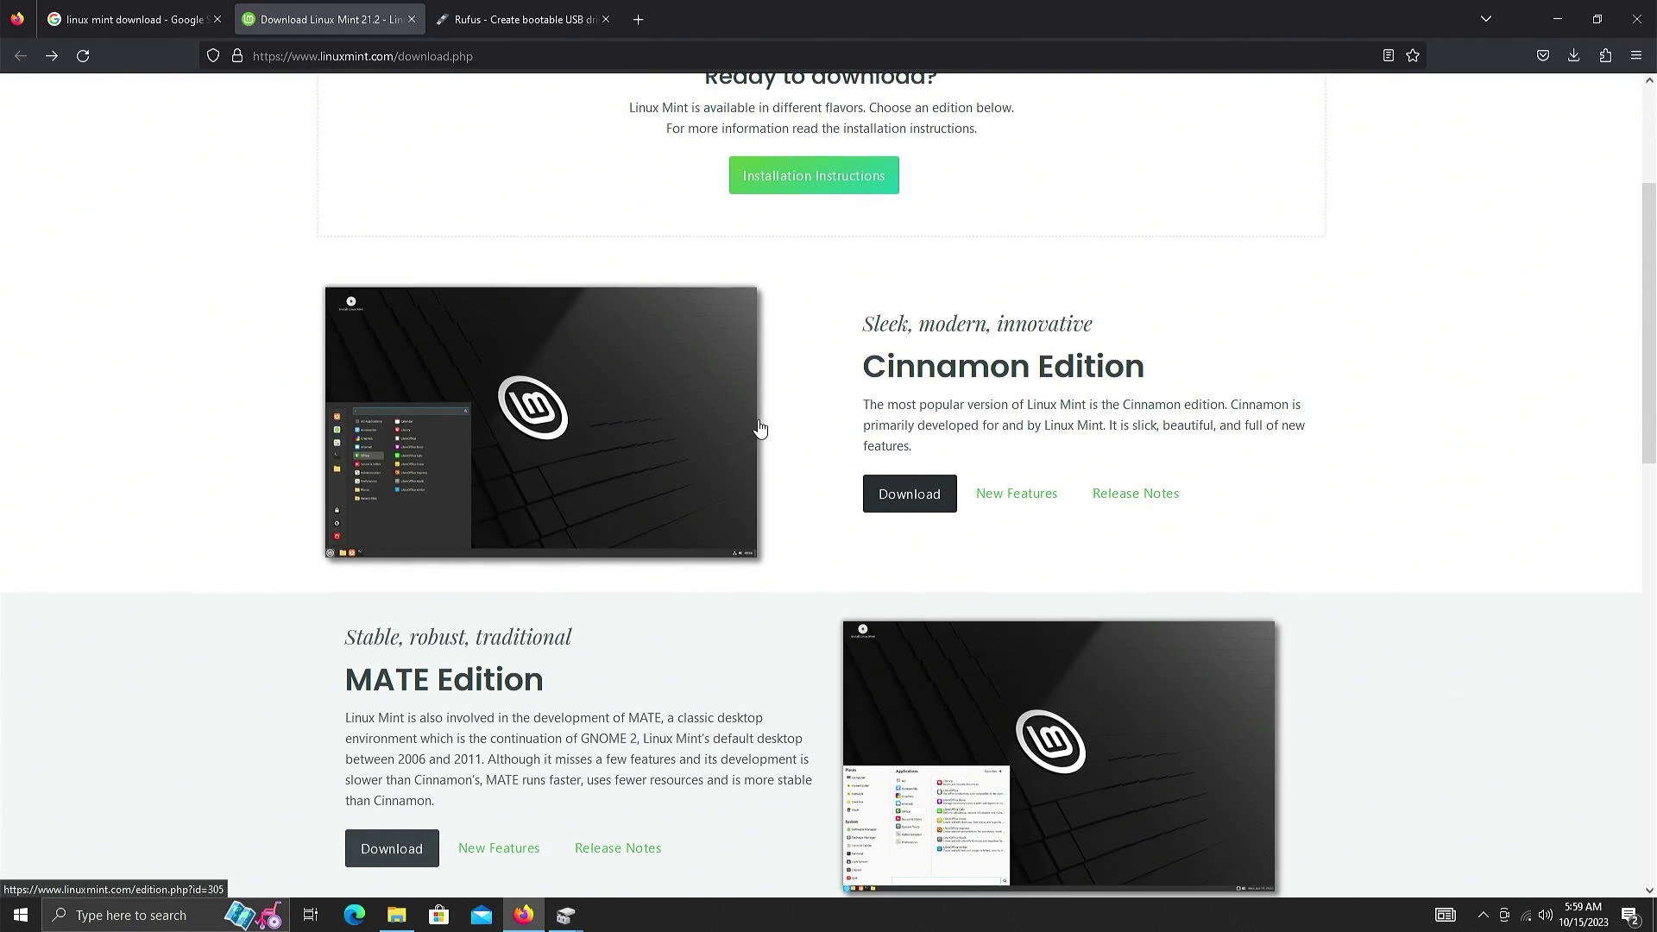
scroll(792, 414, "down", 8)
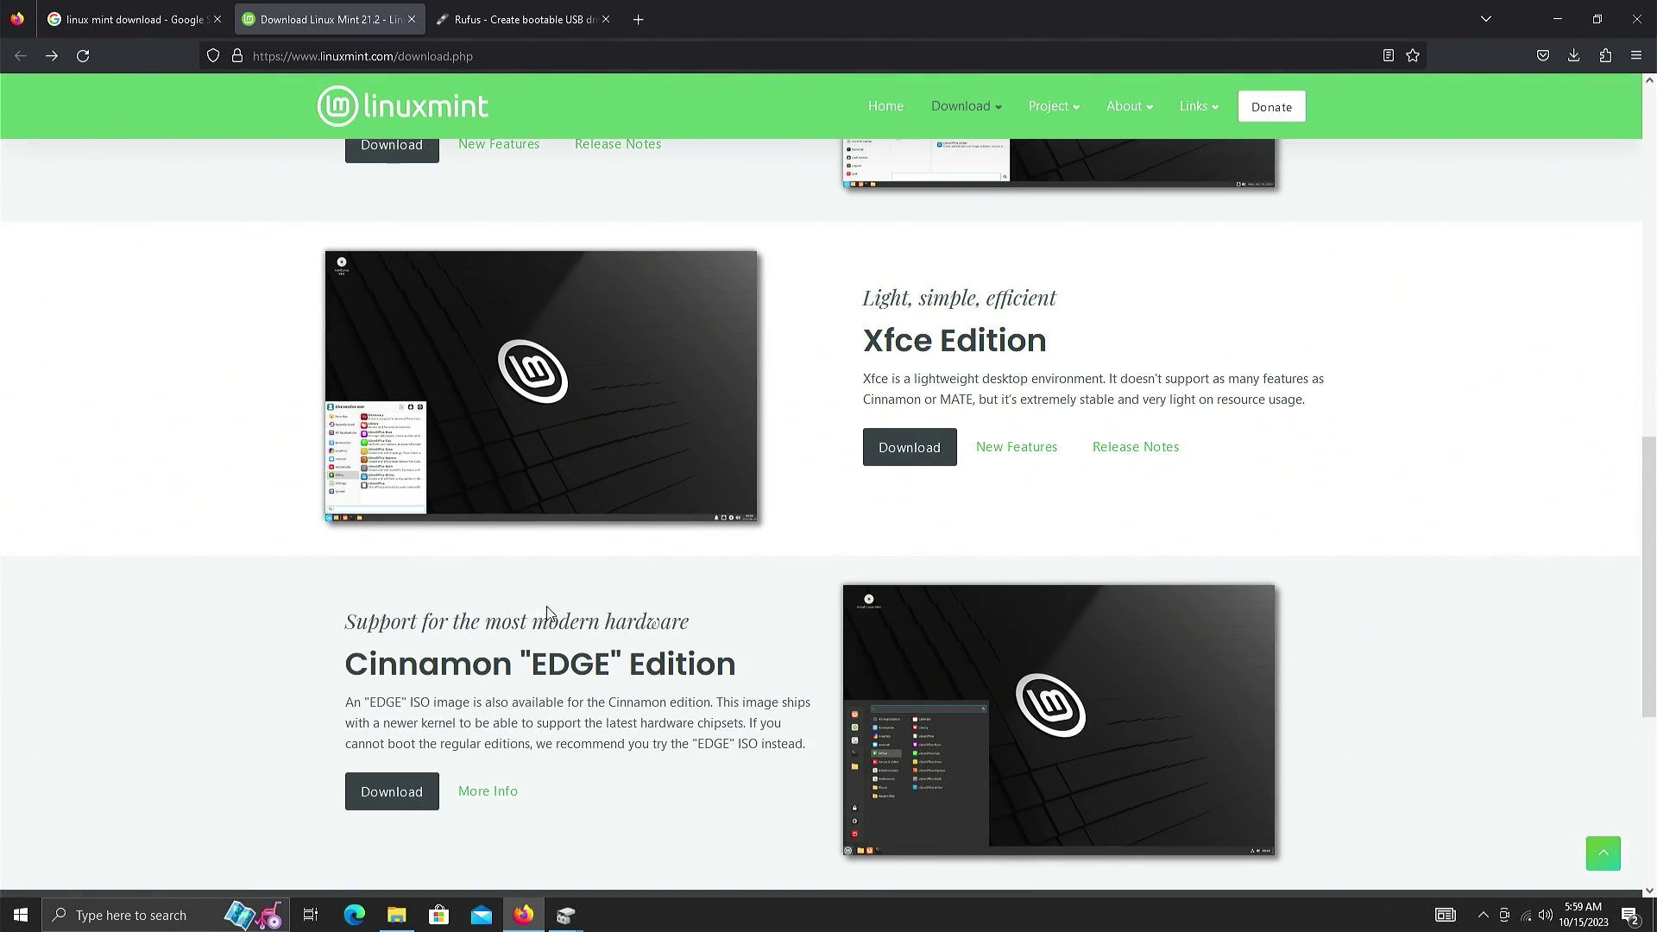
scroll(584, 604, "up", 7)
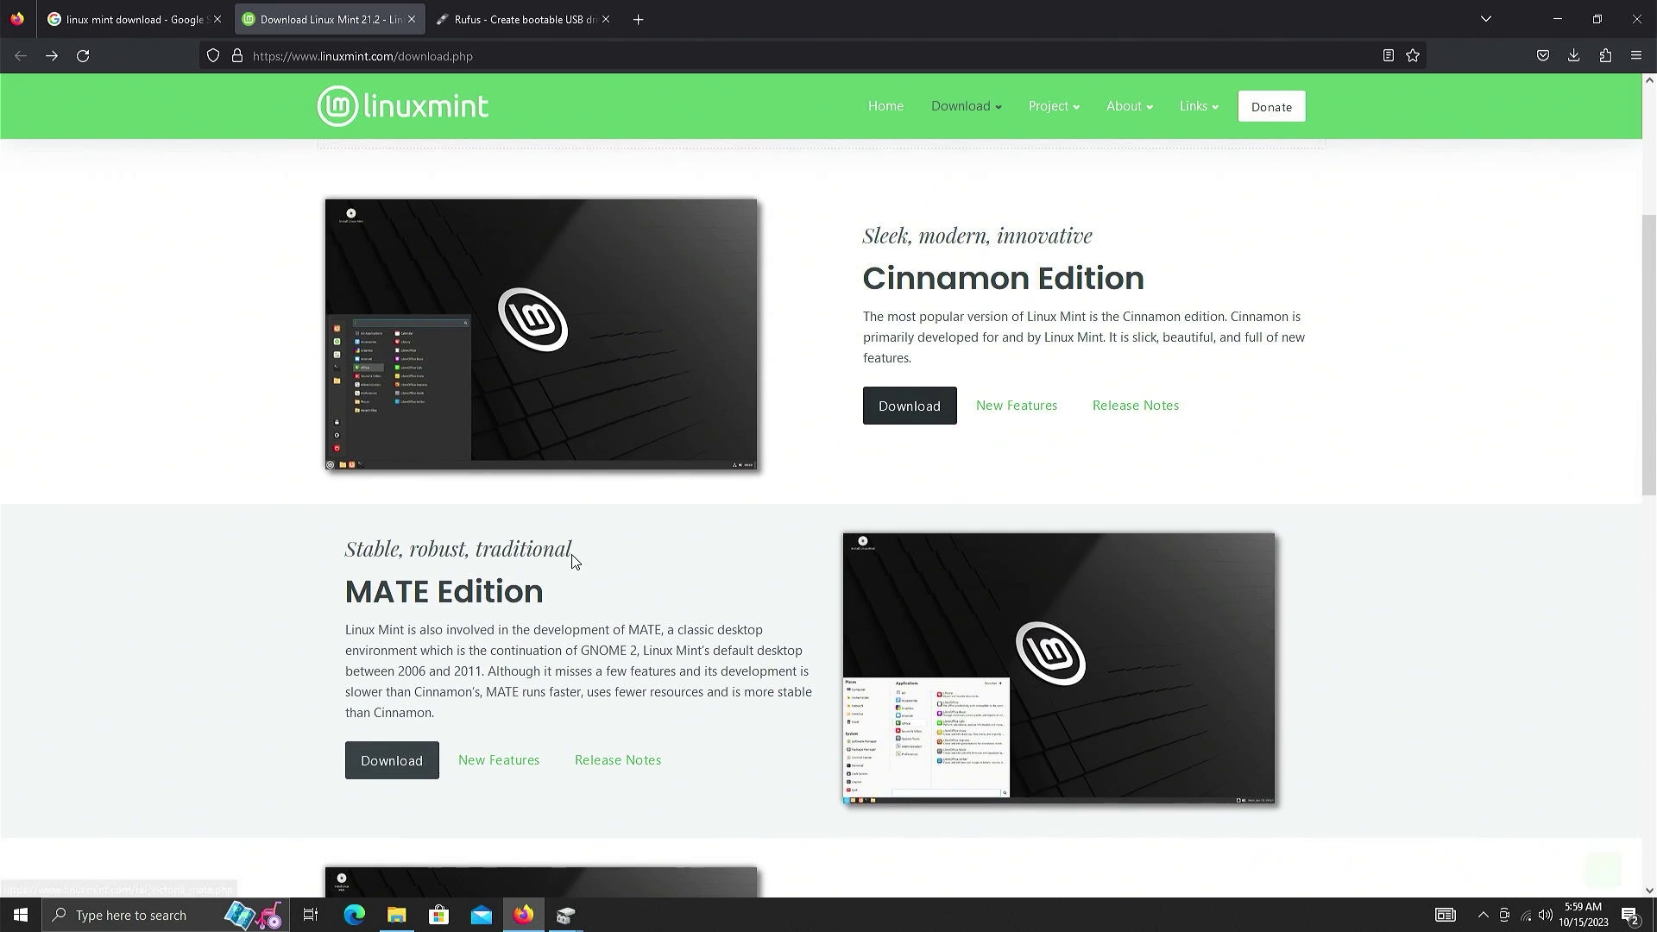
scroll(588, 510, "up", 1)
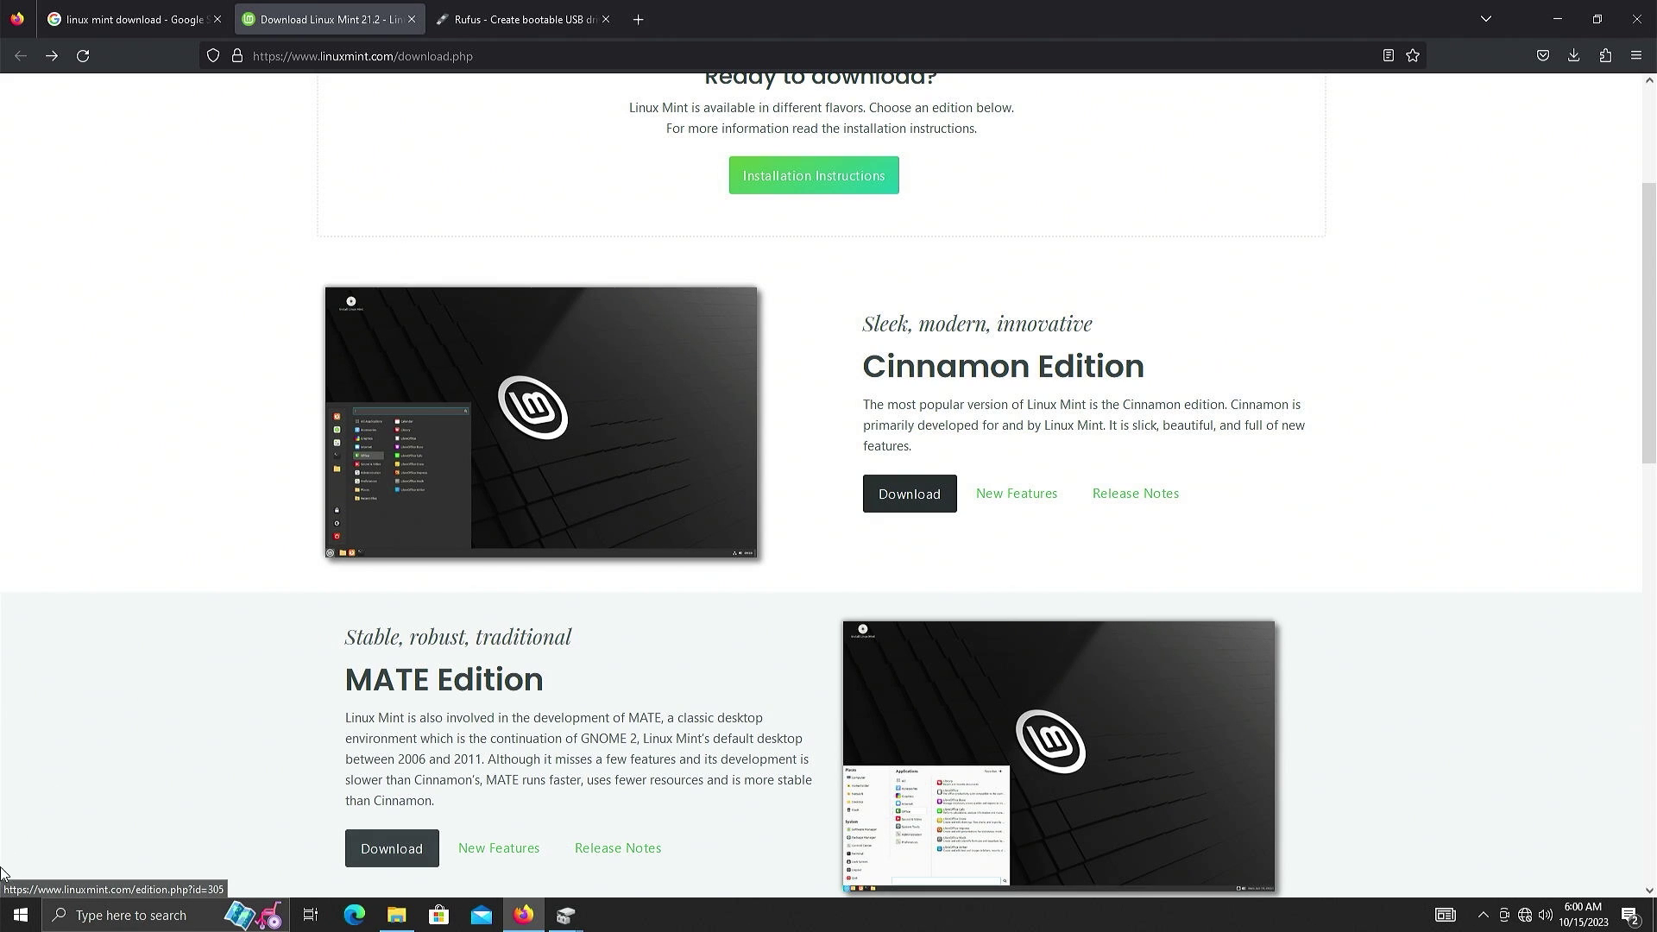
left_click(21, 915)
left_click(21, 915)
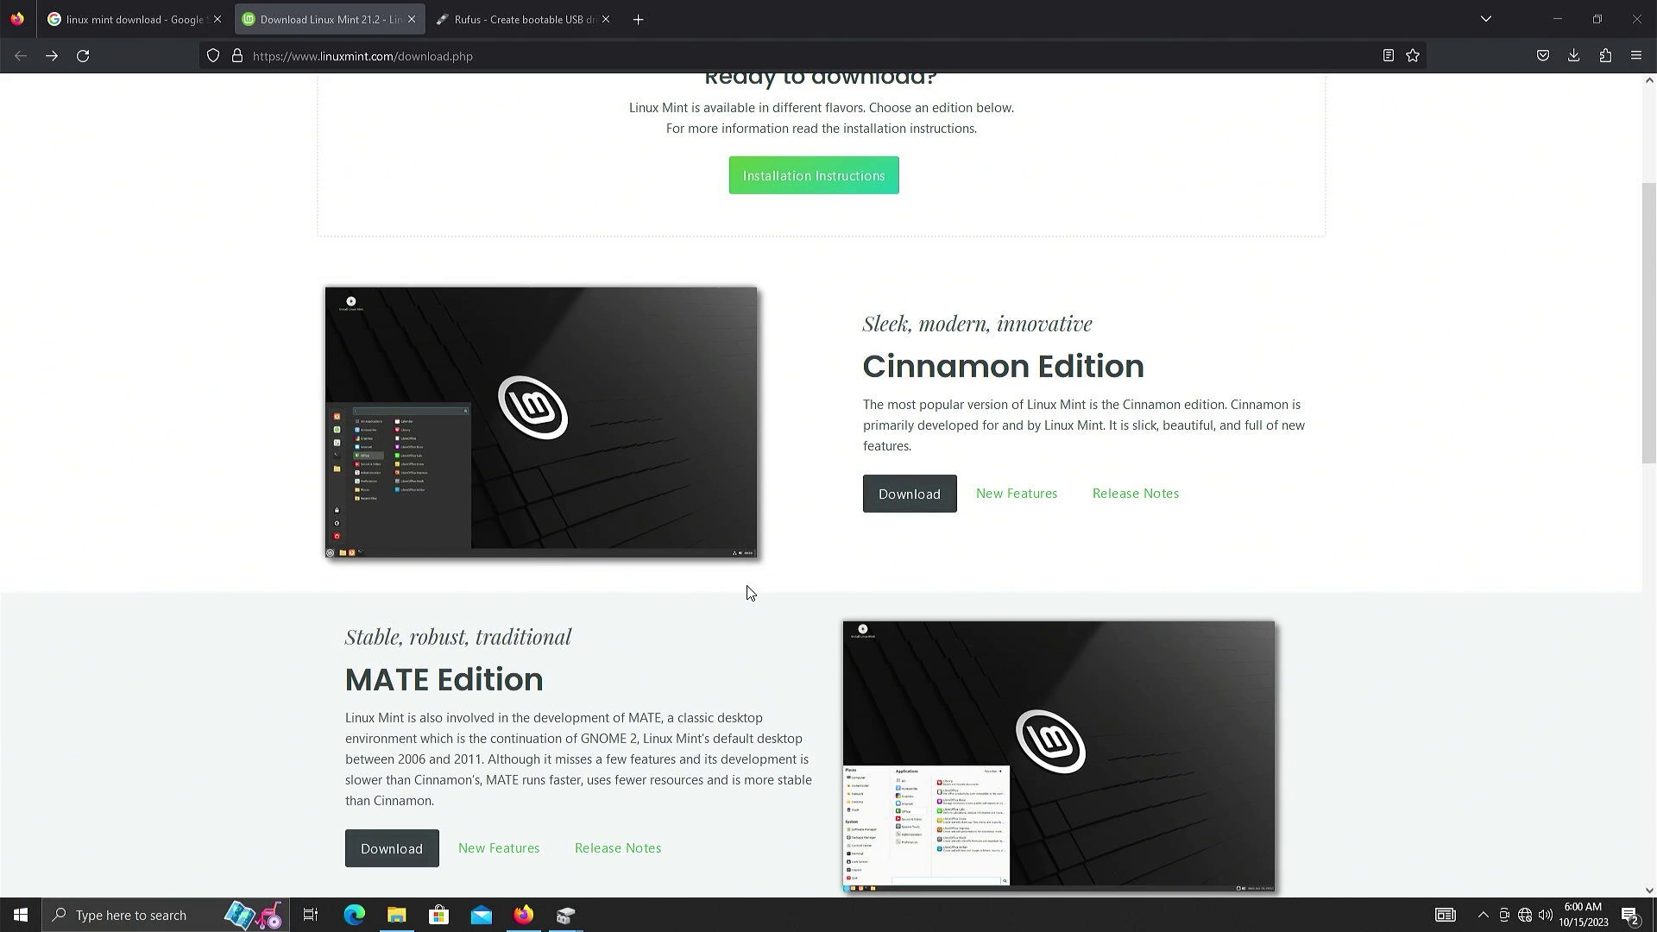
- Open the Cinnamon Edition page and scroll its 64-bit mirrors, from LayerOnline and Rackers down
left_click(906, 501)
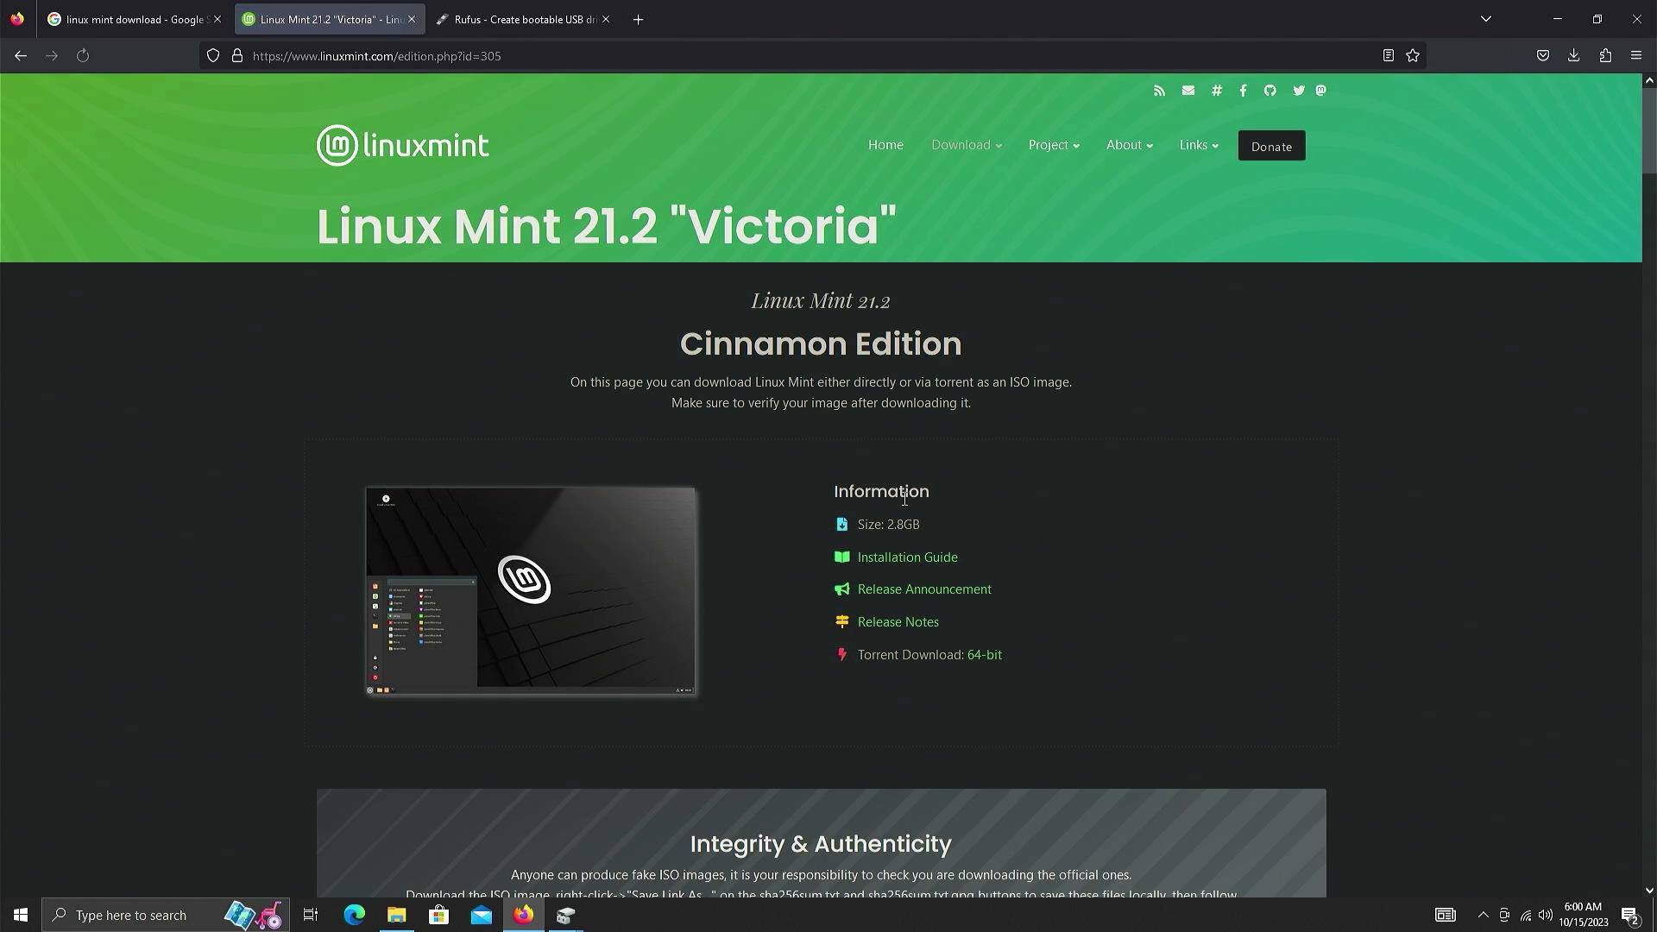
scroll(428, 504, "down", 10)
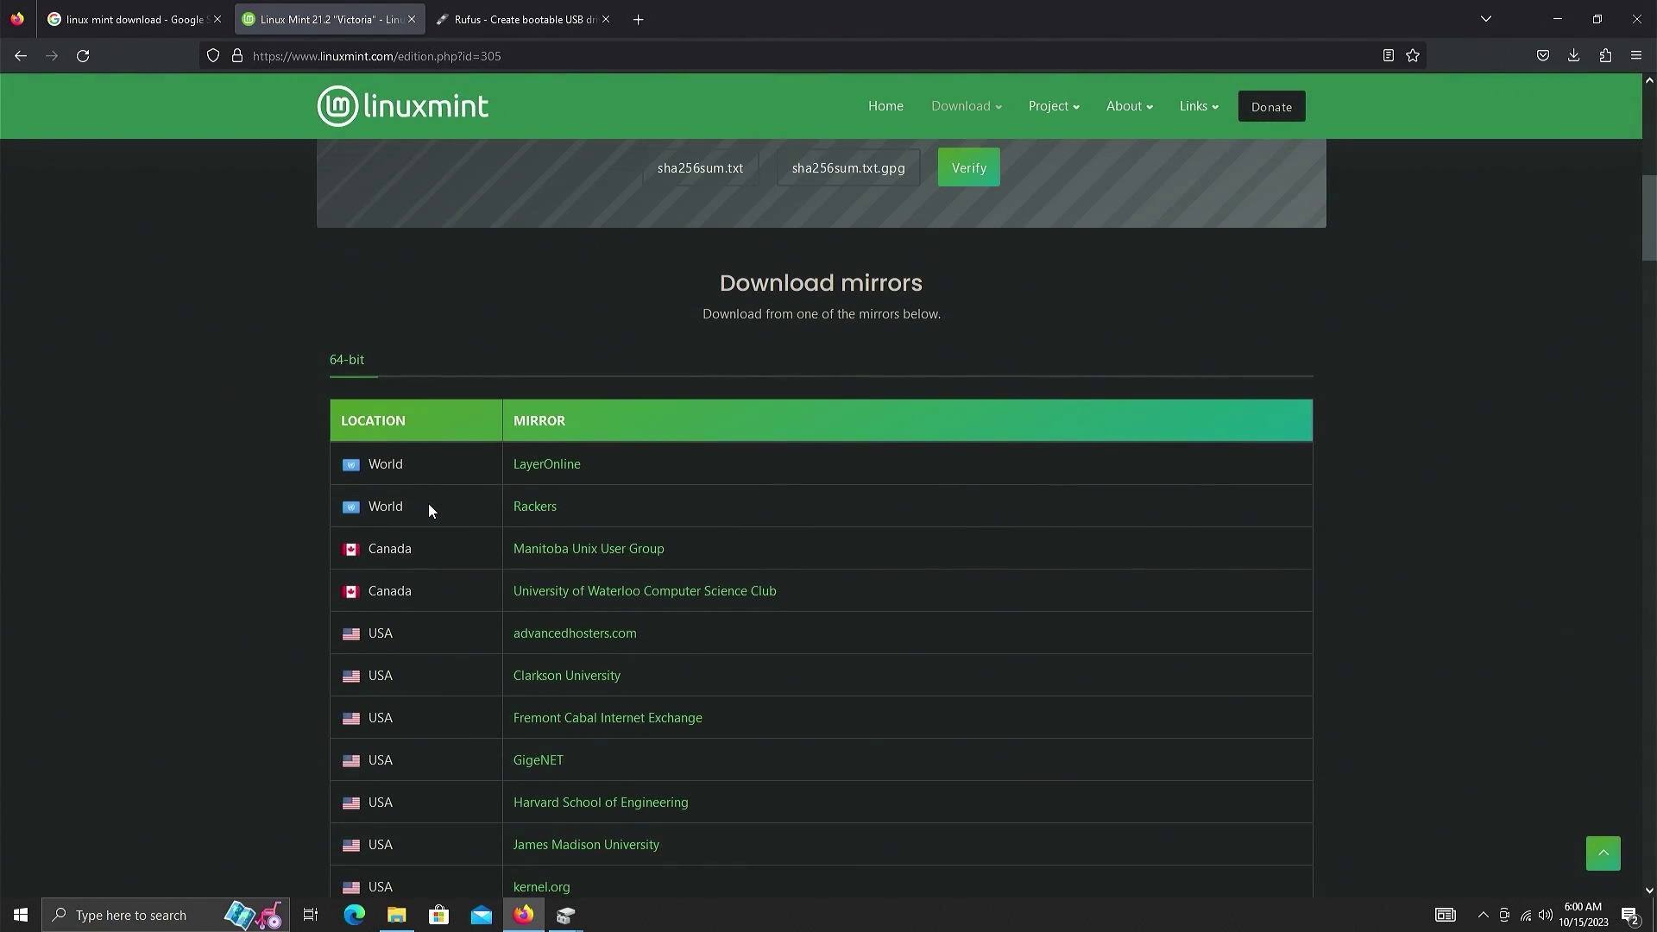
scroll(542, 547, "down", 5)
scroll(369, 511, "down", 5)
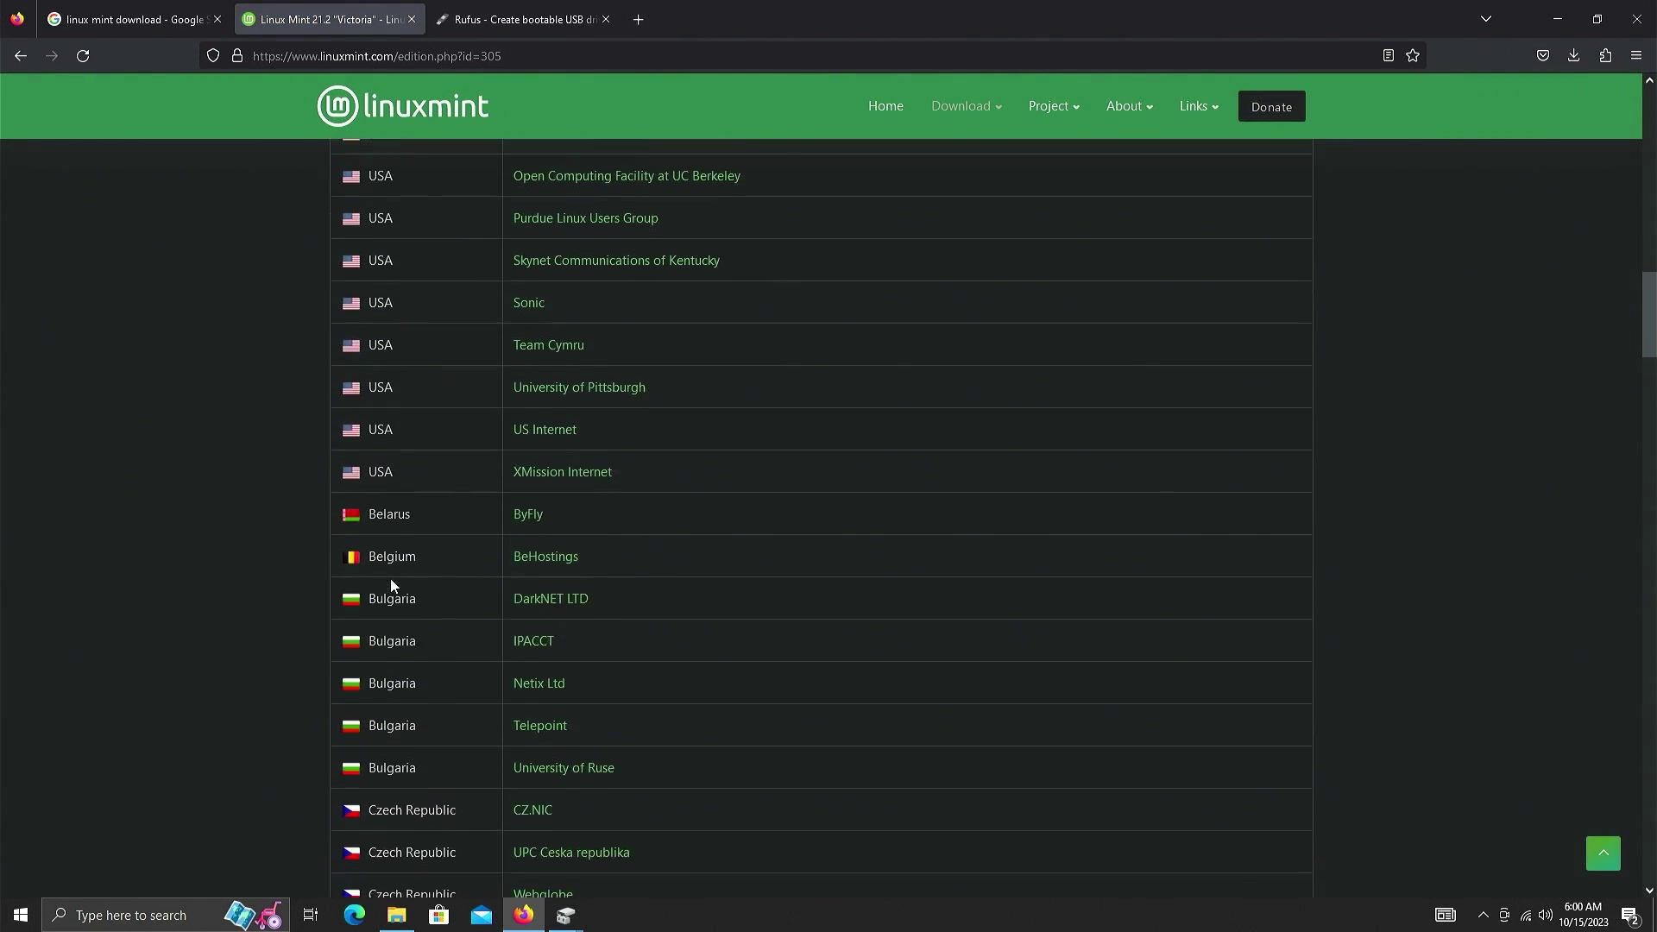
scroll(386, 514, "down", 10)
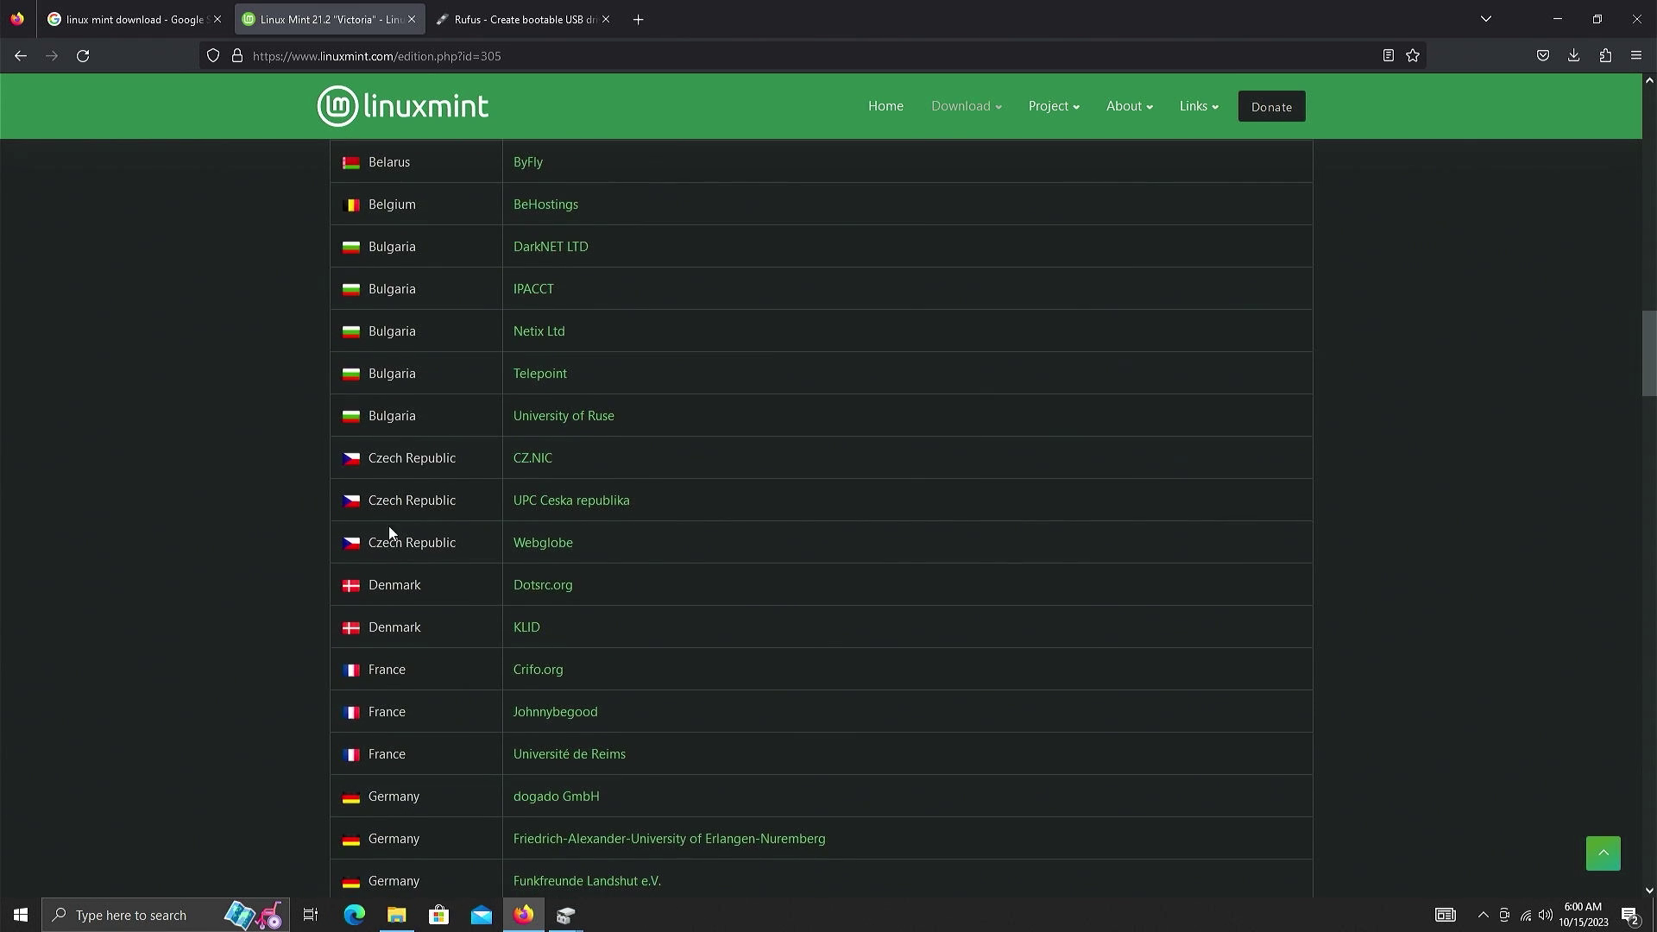
scroll(391, 524, "down", 5)
scroll(390, 532, "up", 2)
scroll(551, 400, "up", 3)
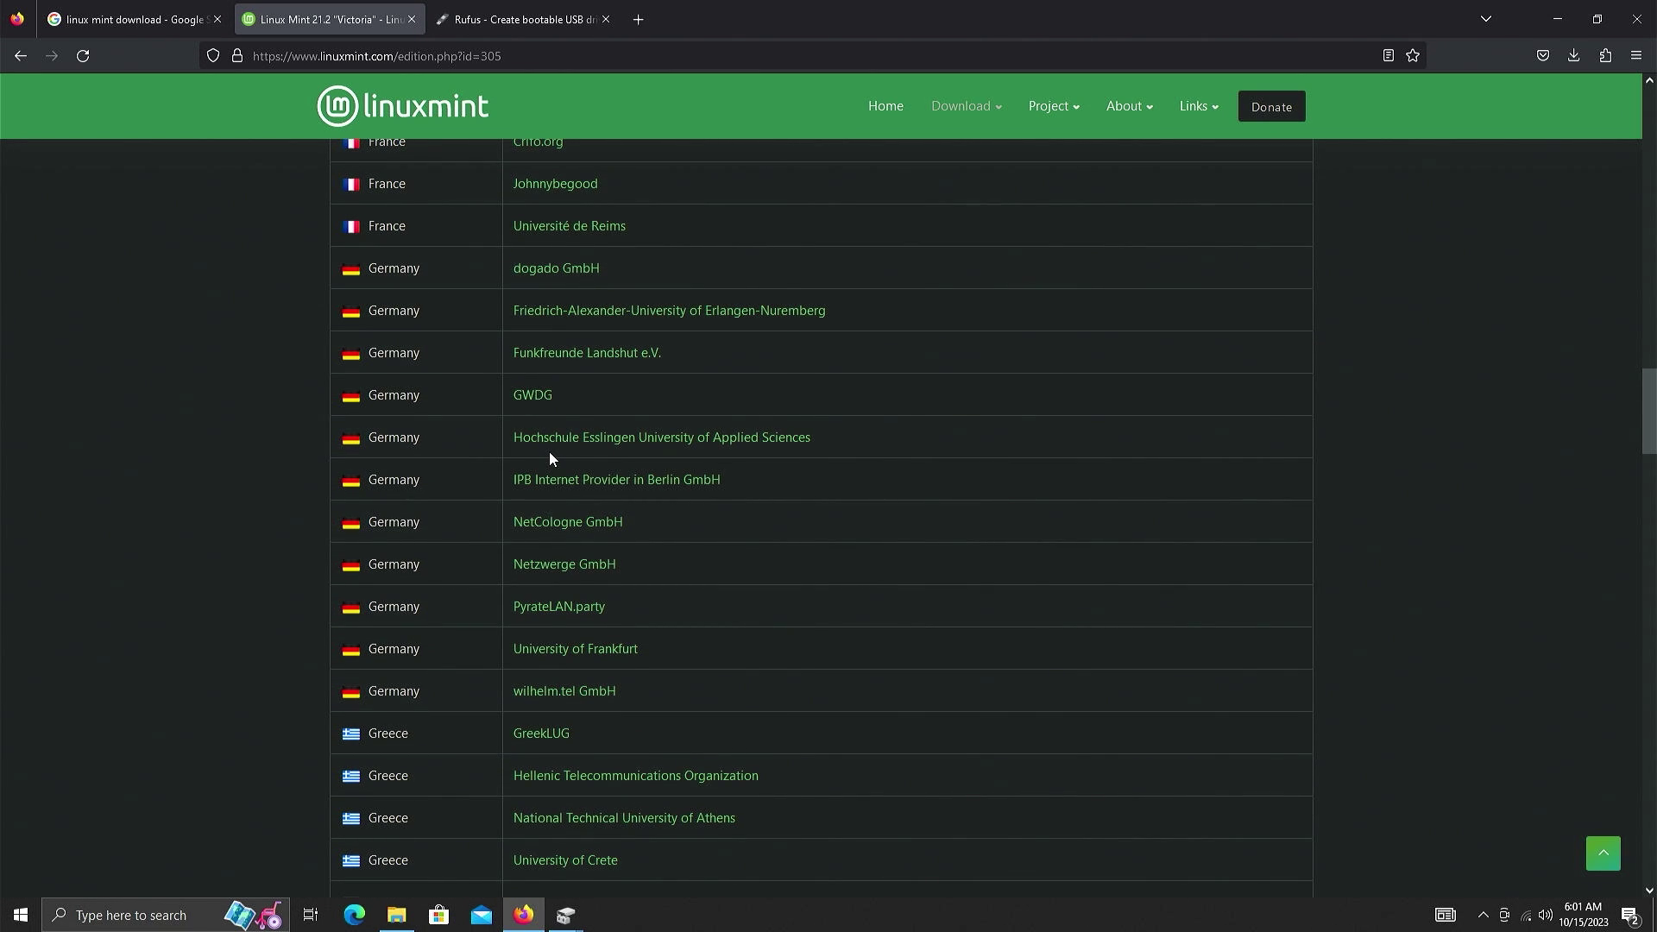
scroll(548, 452, "up", 1)
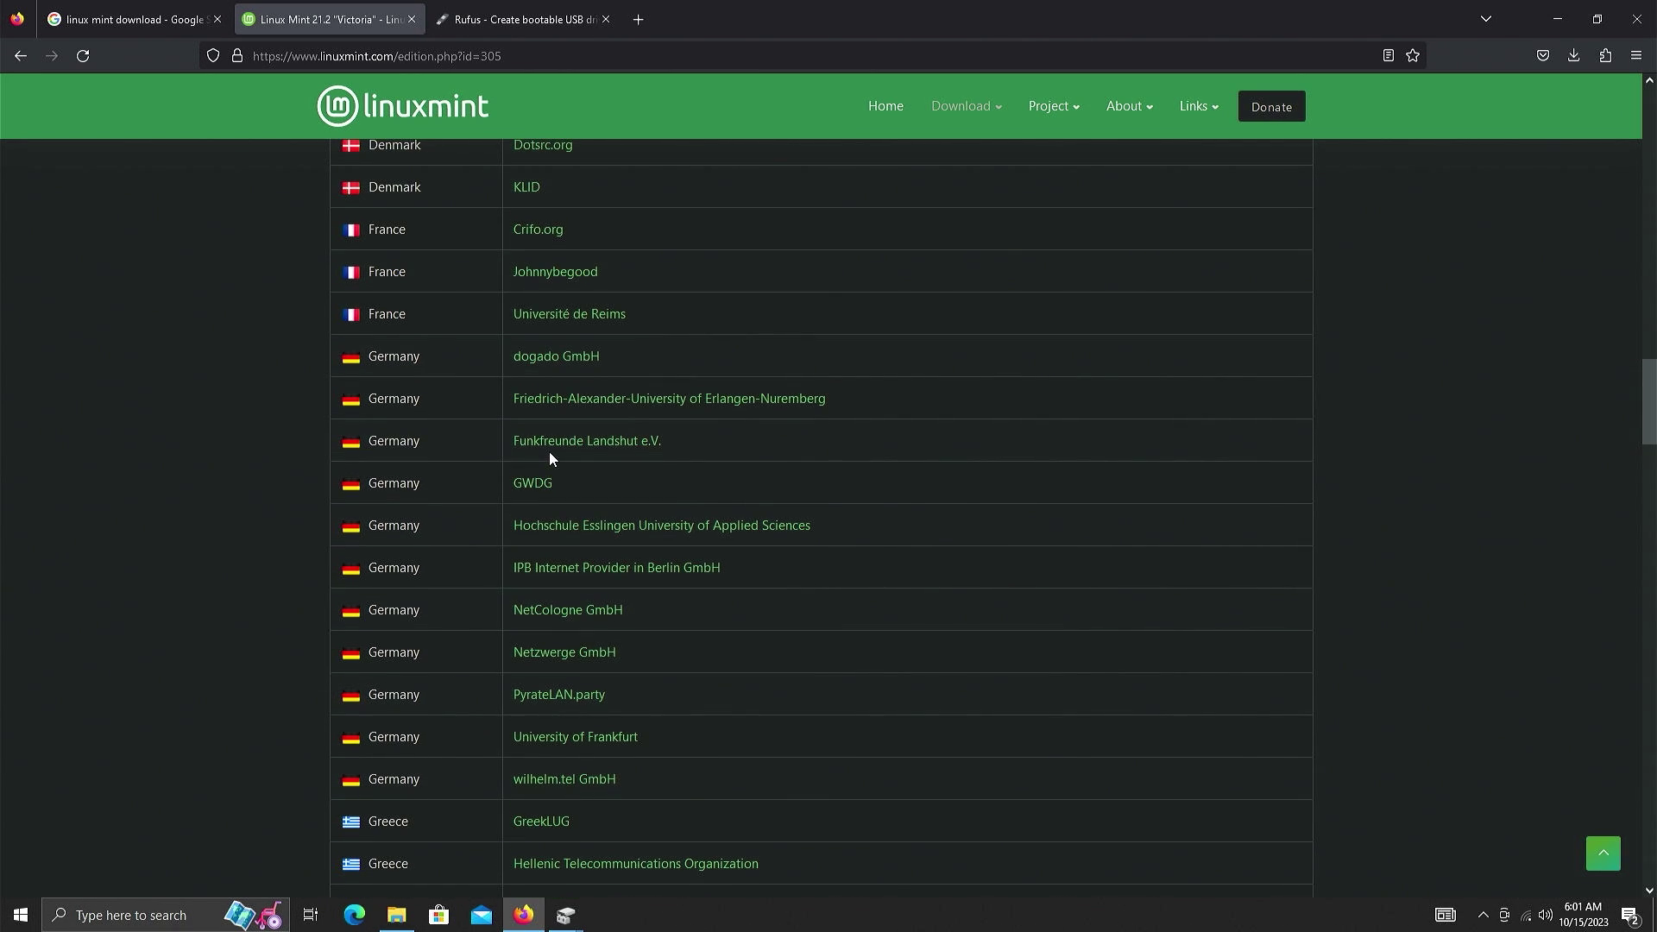
scroll(549, 453, "up", 2)
scroll(549, 452, "up", 12)
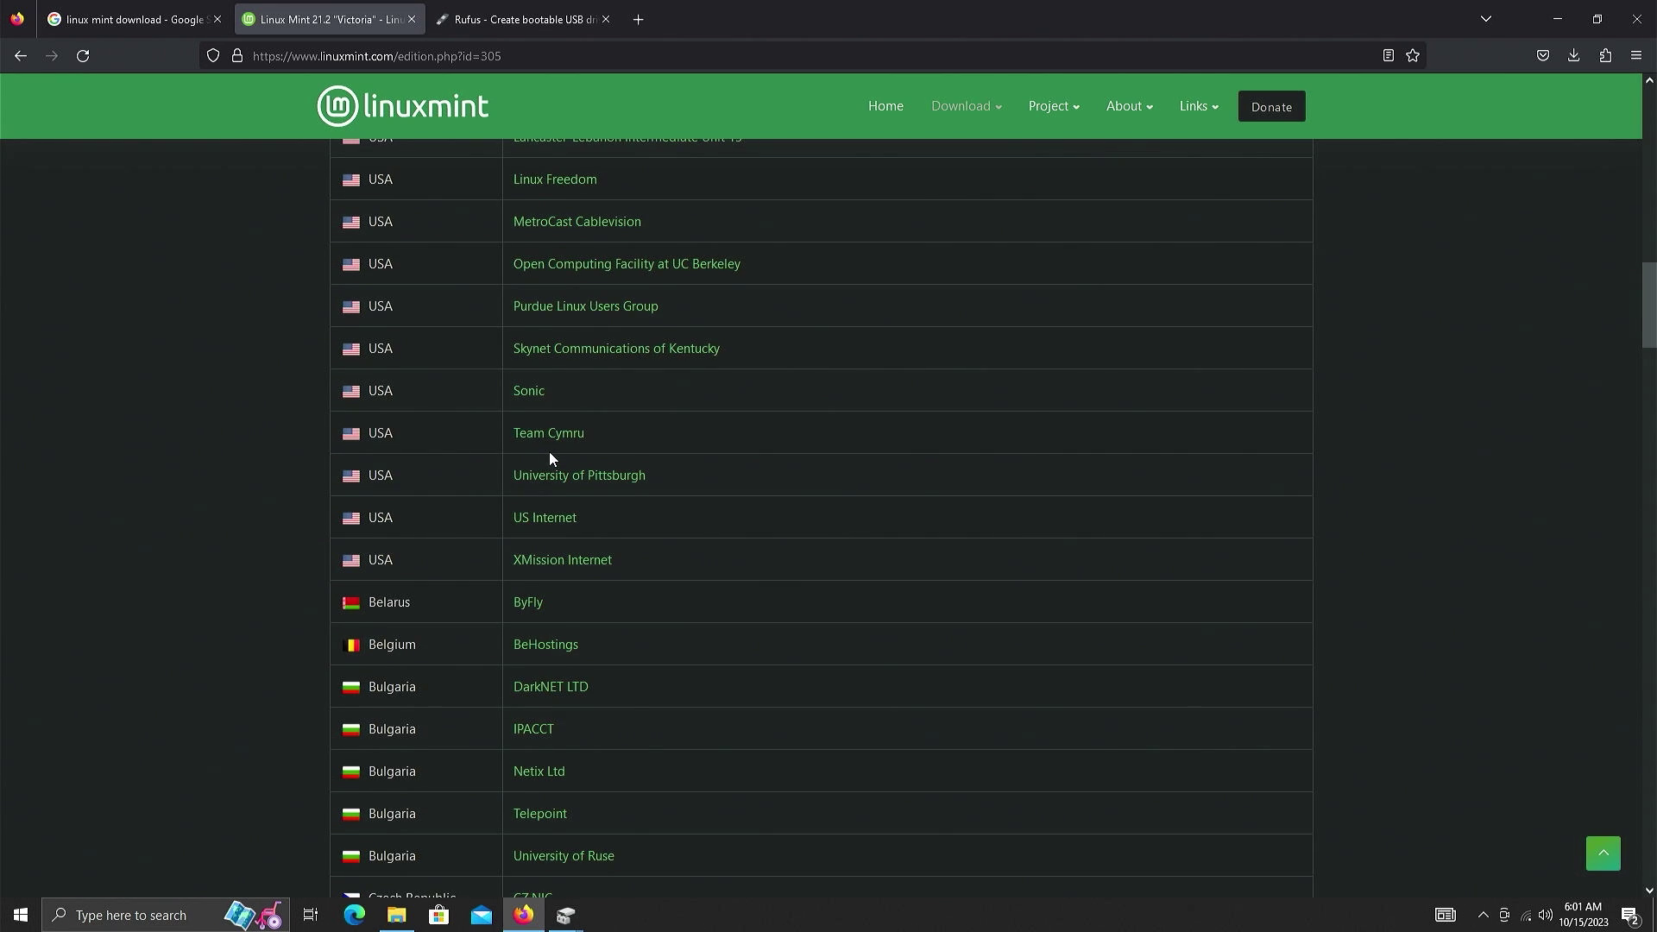
scroll(549, 453, "up", 6)
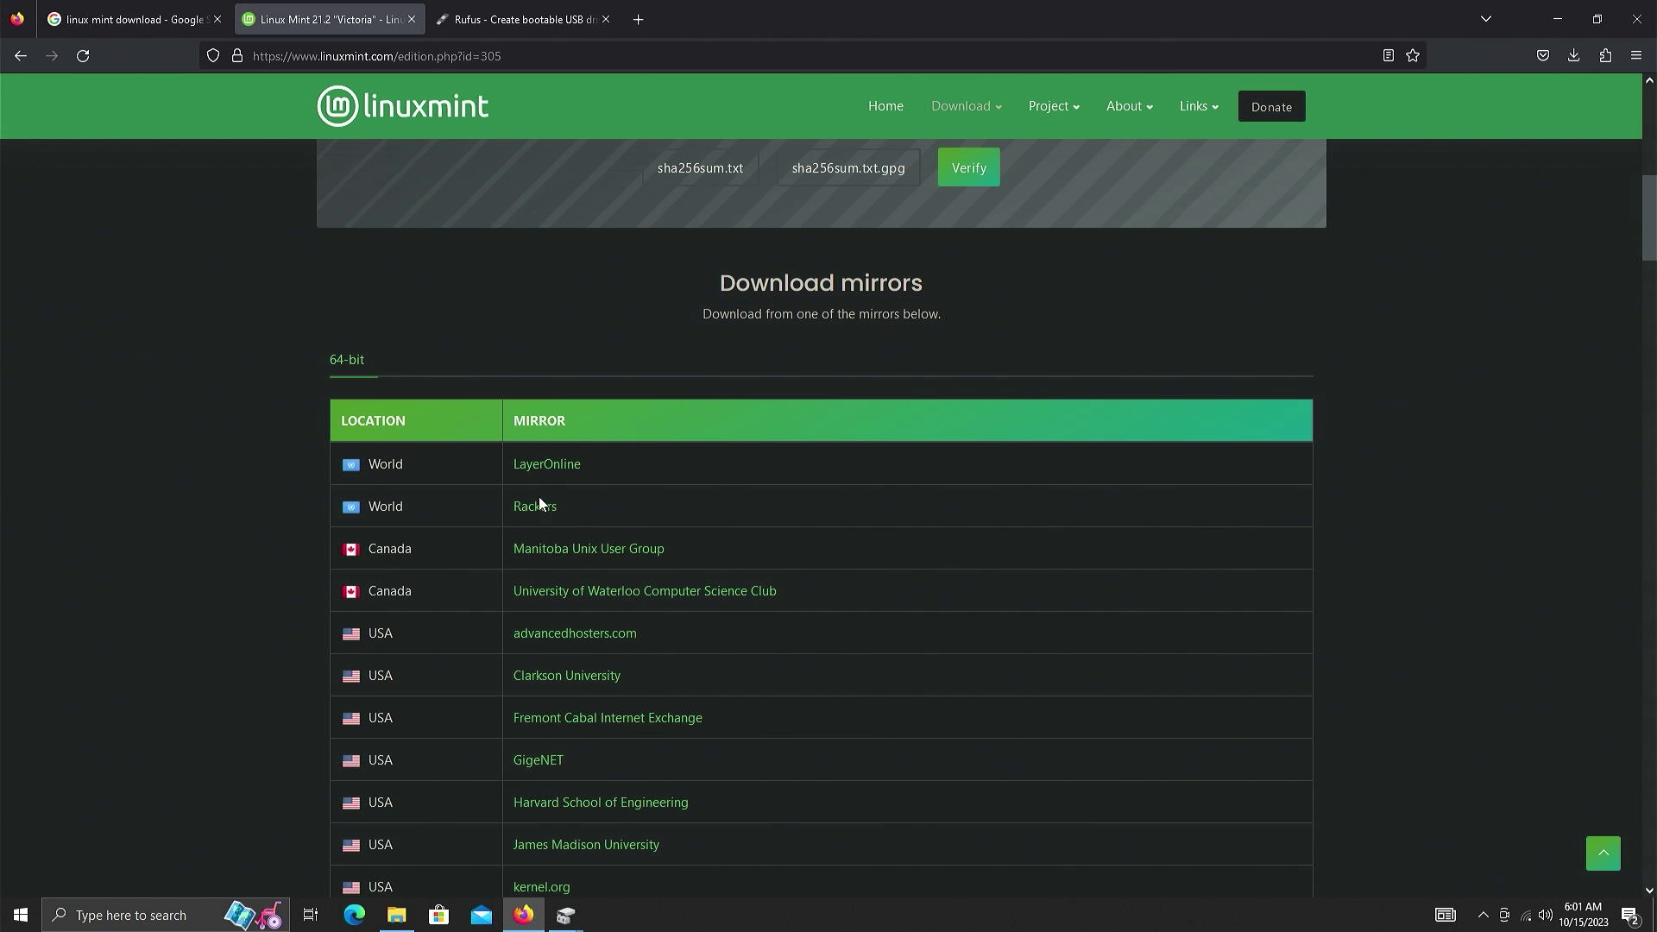
- Launch rufus-4.2 from the Downloads folder in File Explorer
left_click(413, 917)
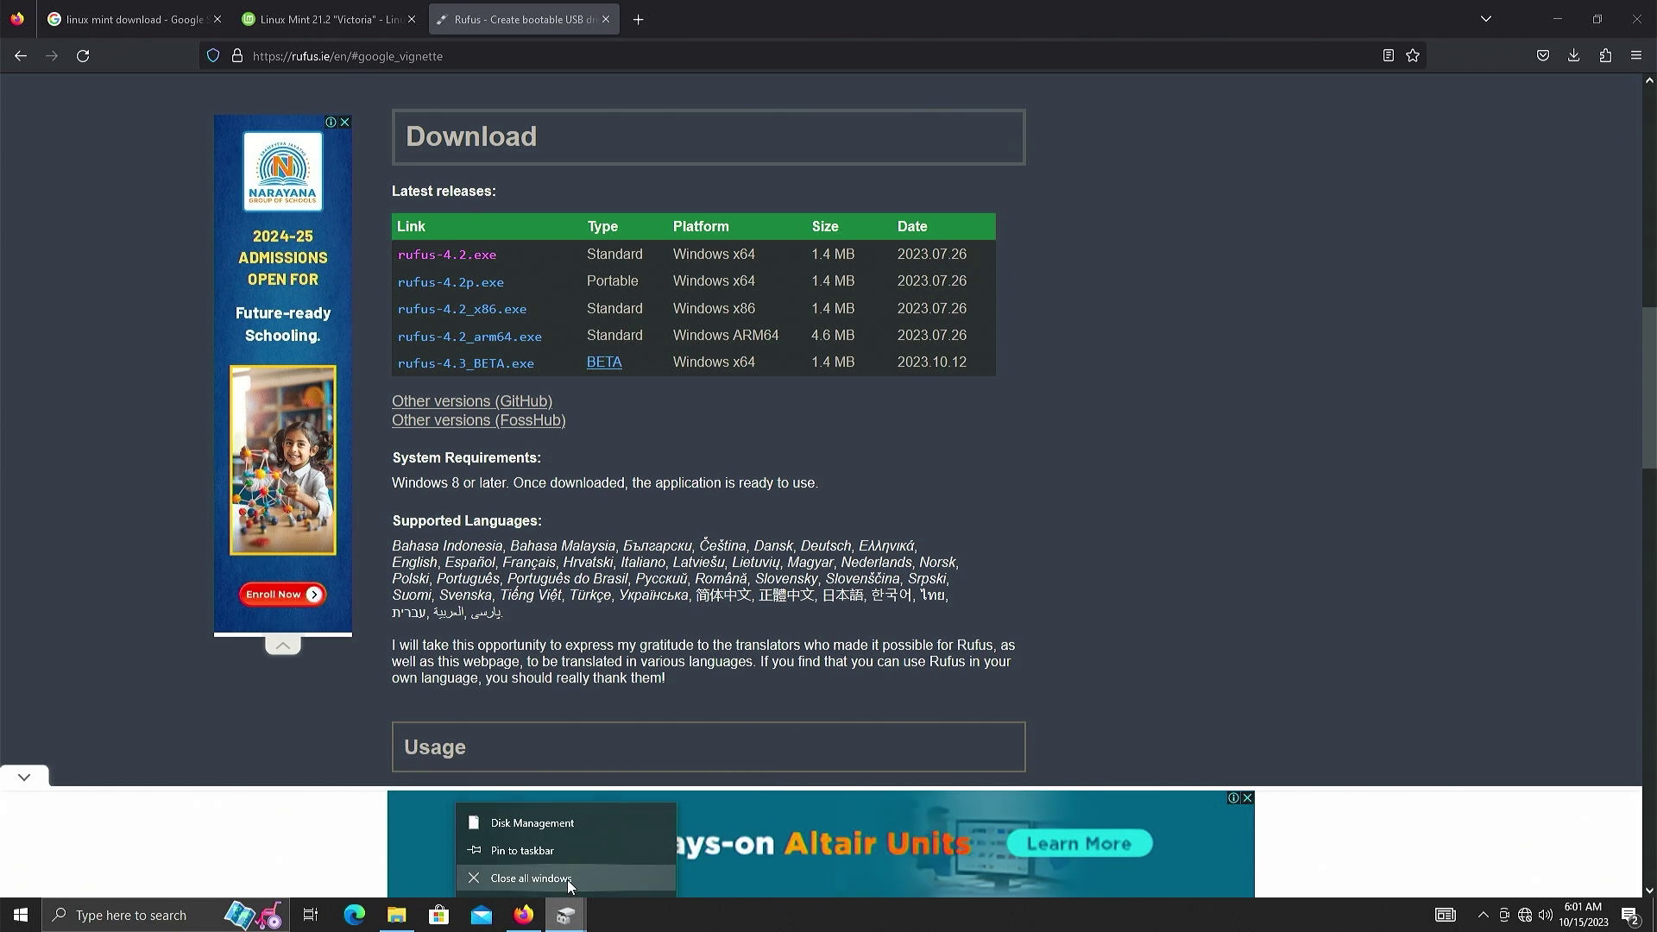
left_click(396, 915)
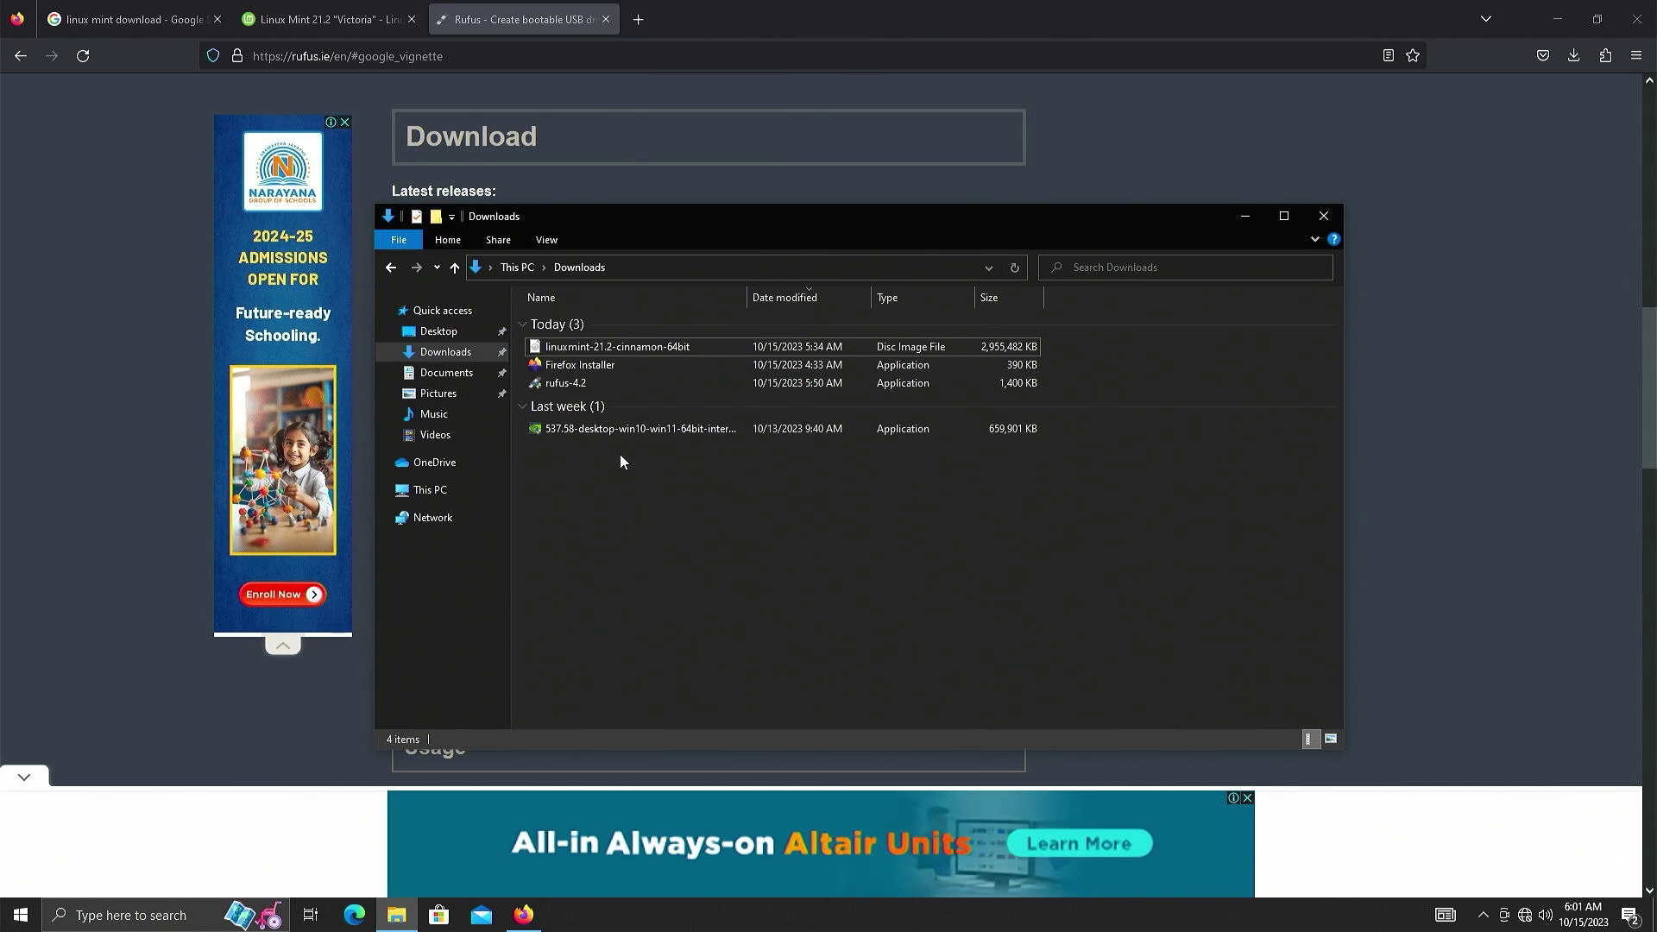
double_click(627, 386)
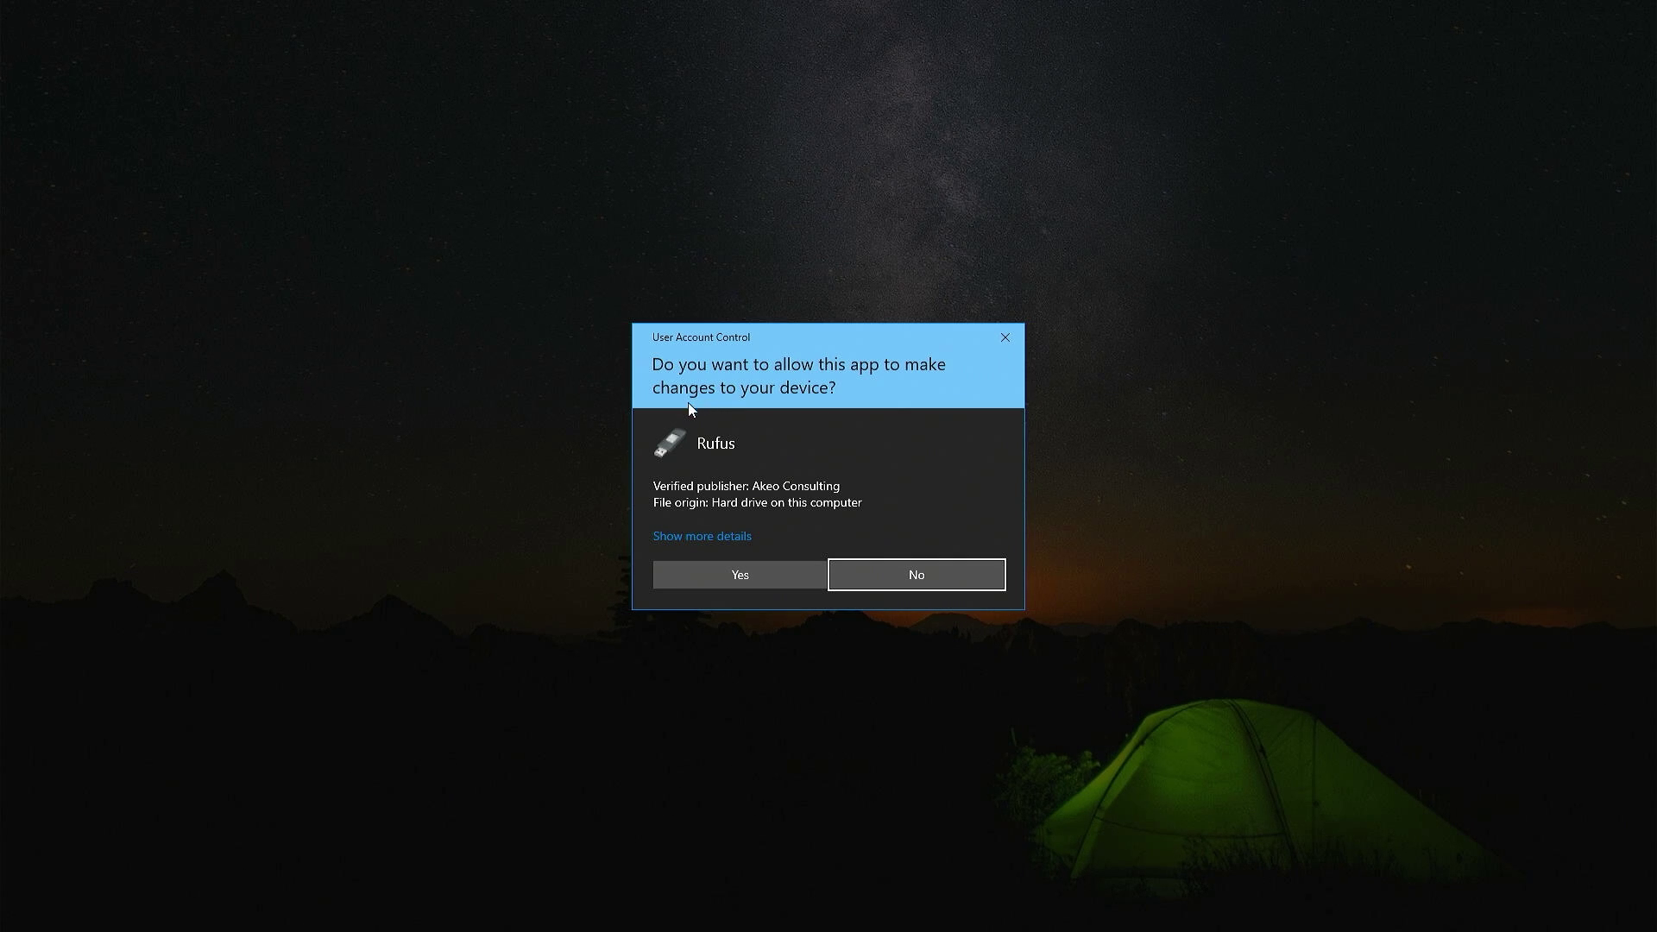
- Allow Rufus to change the device and decline its online update checks
left_click(710, 577)
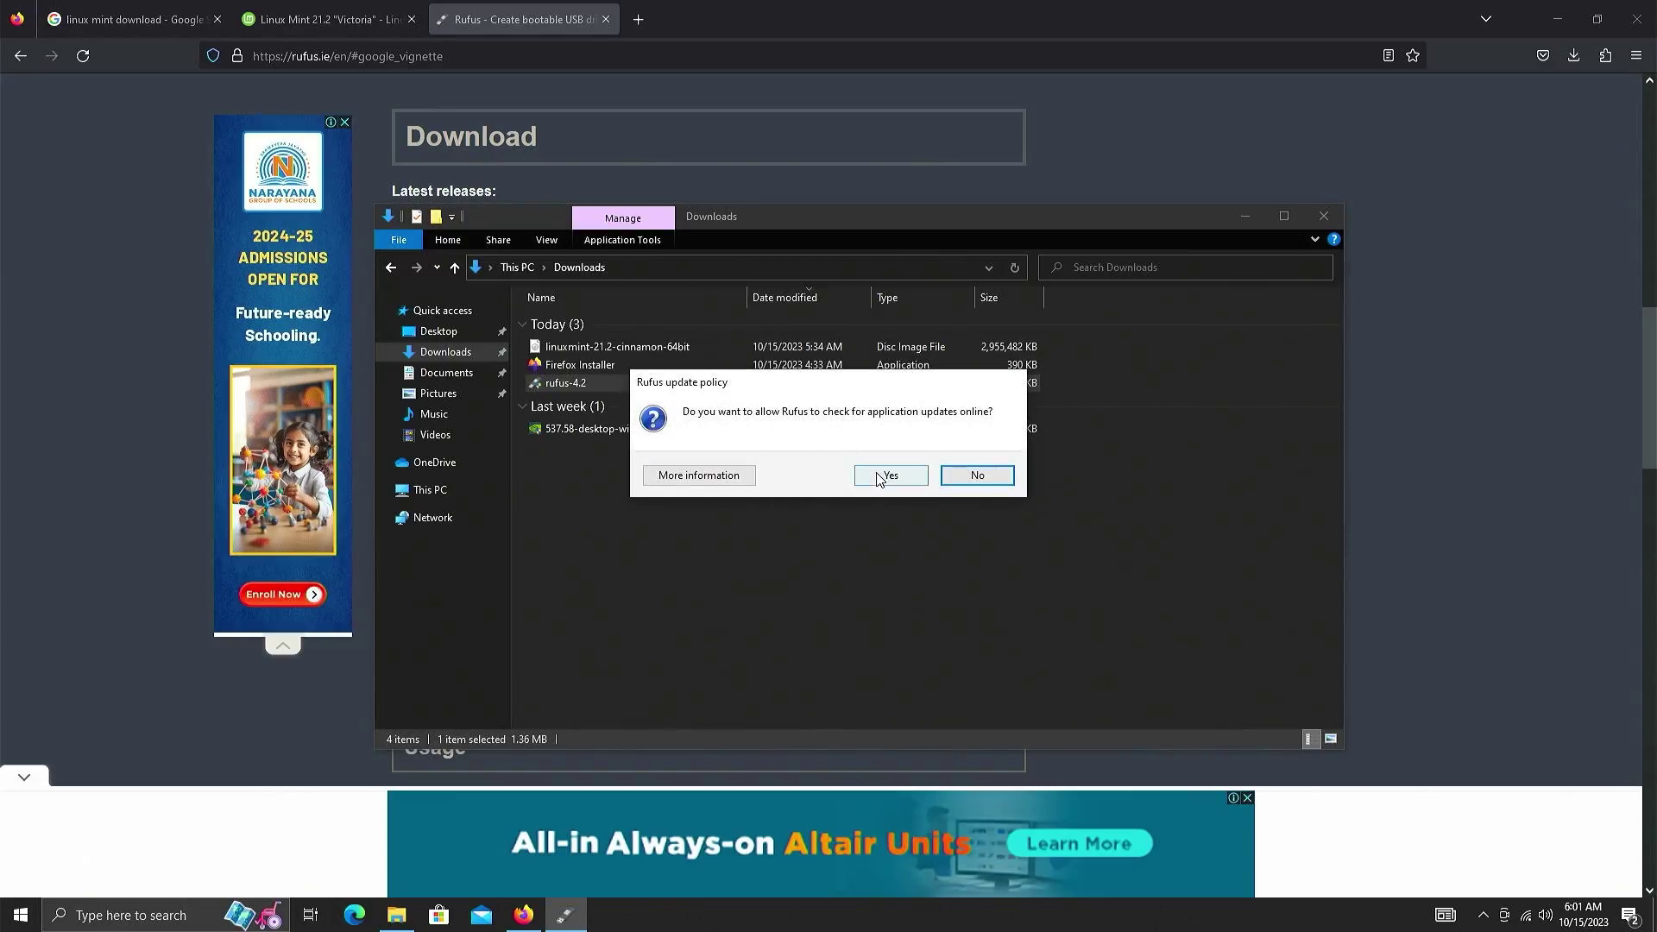
left_click(976, 475)
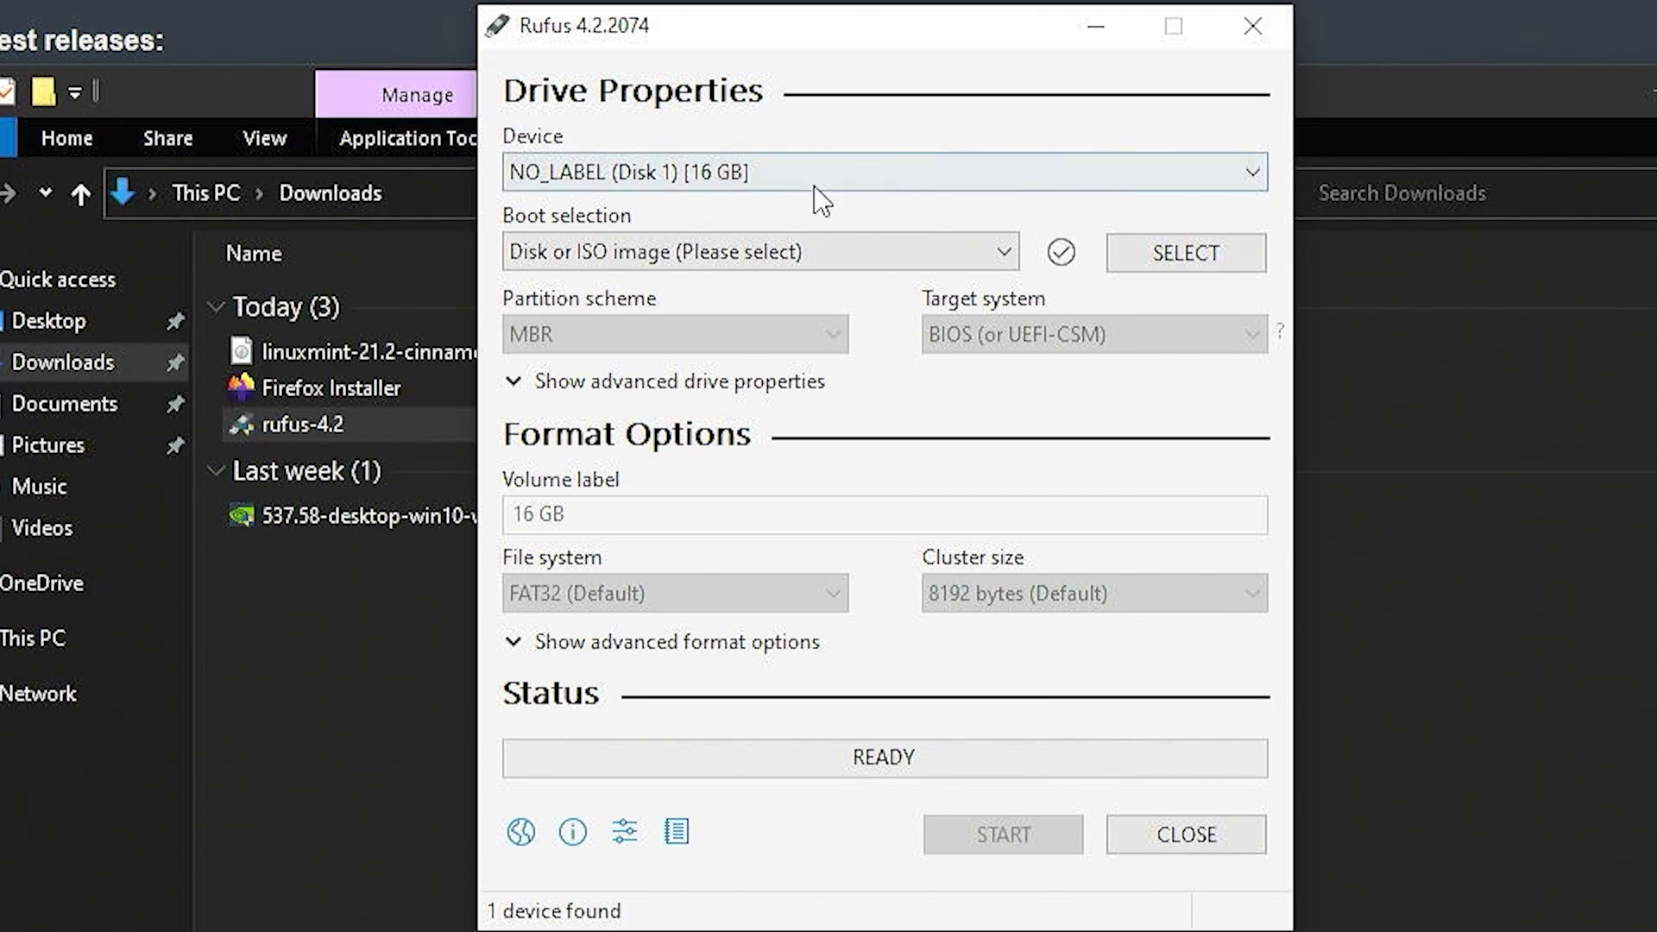
- Load linuxmint-21.2-cinnamon-64bit.iso from Downloads as the Rufus boot image
left_click(1193, 254)
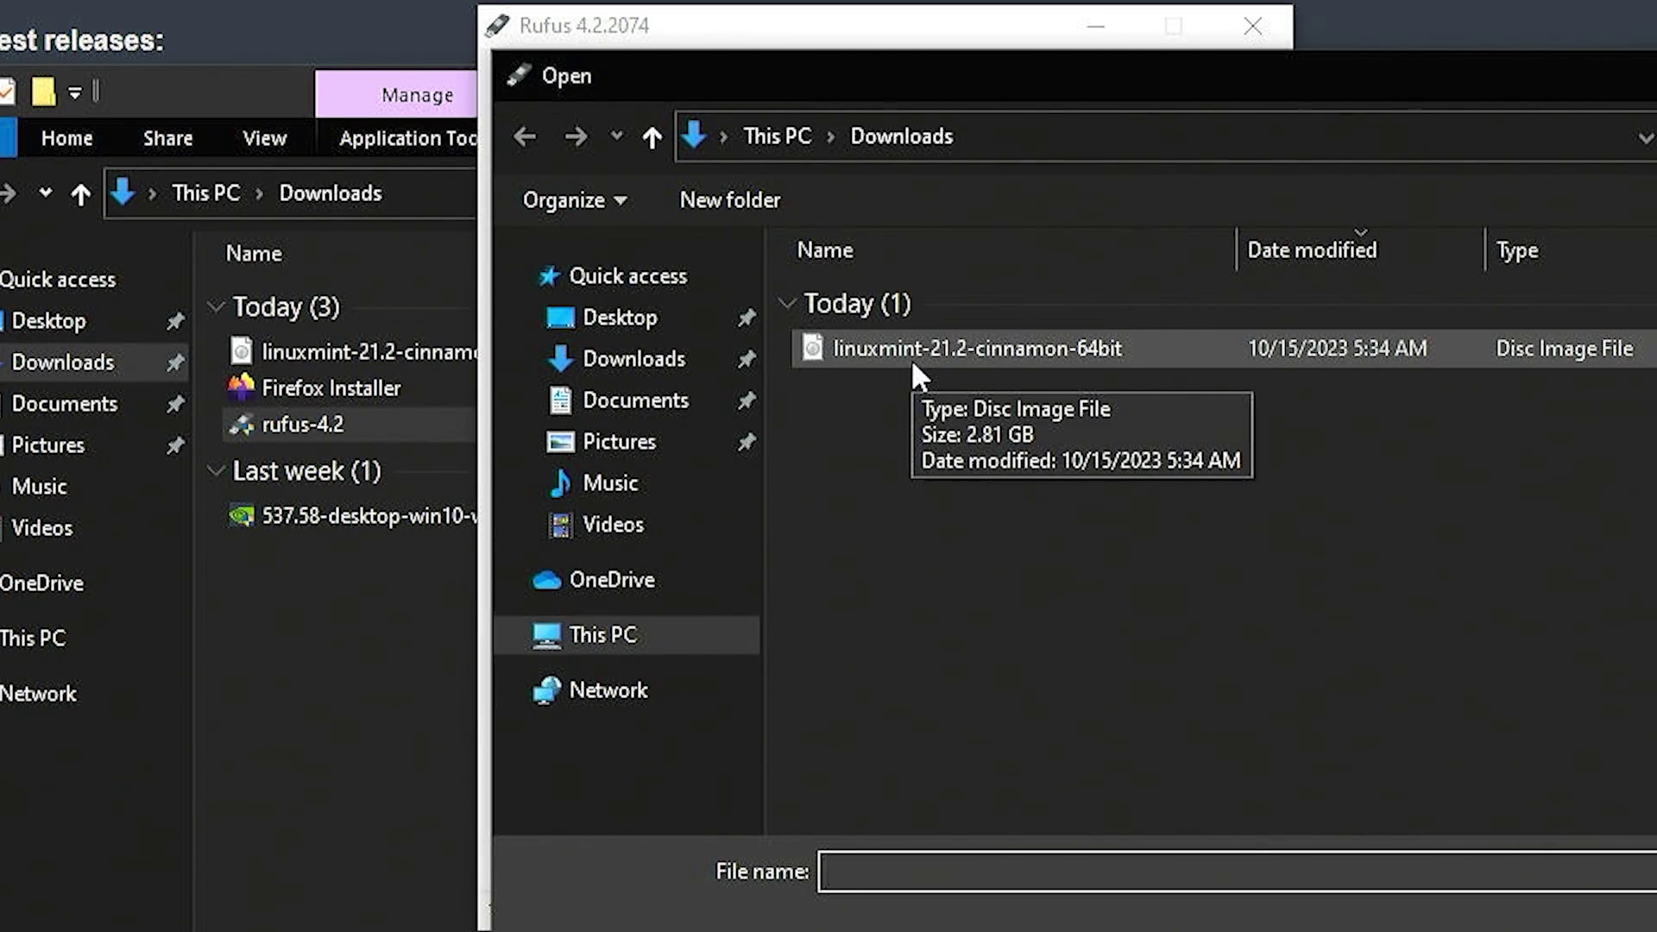
double_click(909, 359)
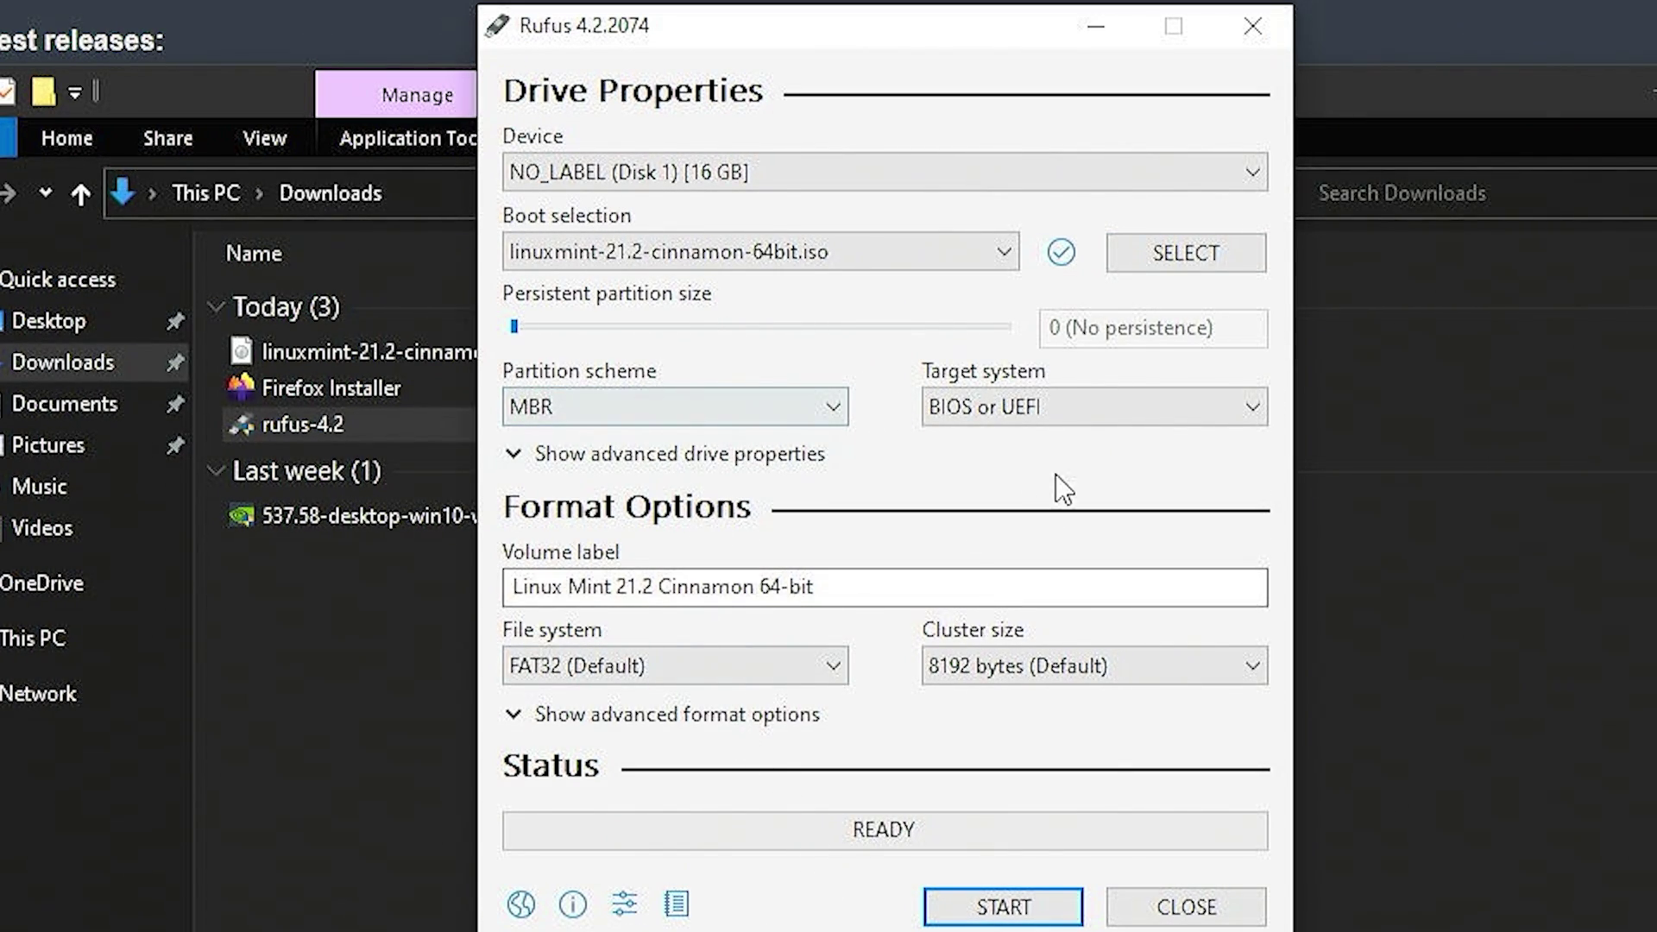
- Write the ISO to the 16 GB USB in ISO Image mode, accepting the Grub and Syslinux downloads
left_click(960, 908)
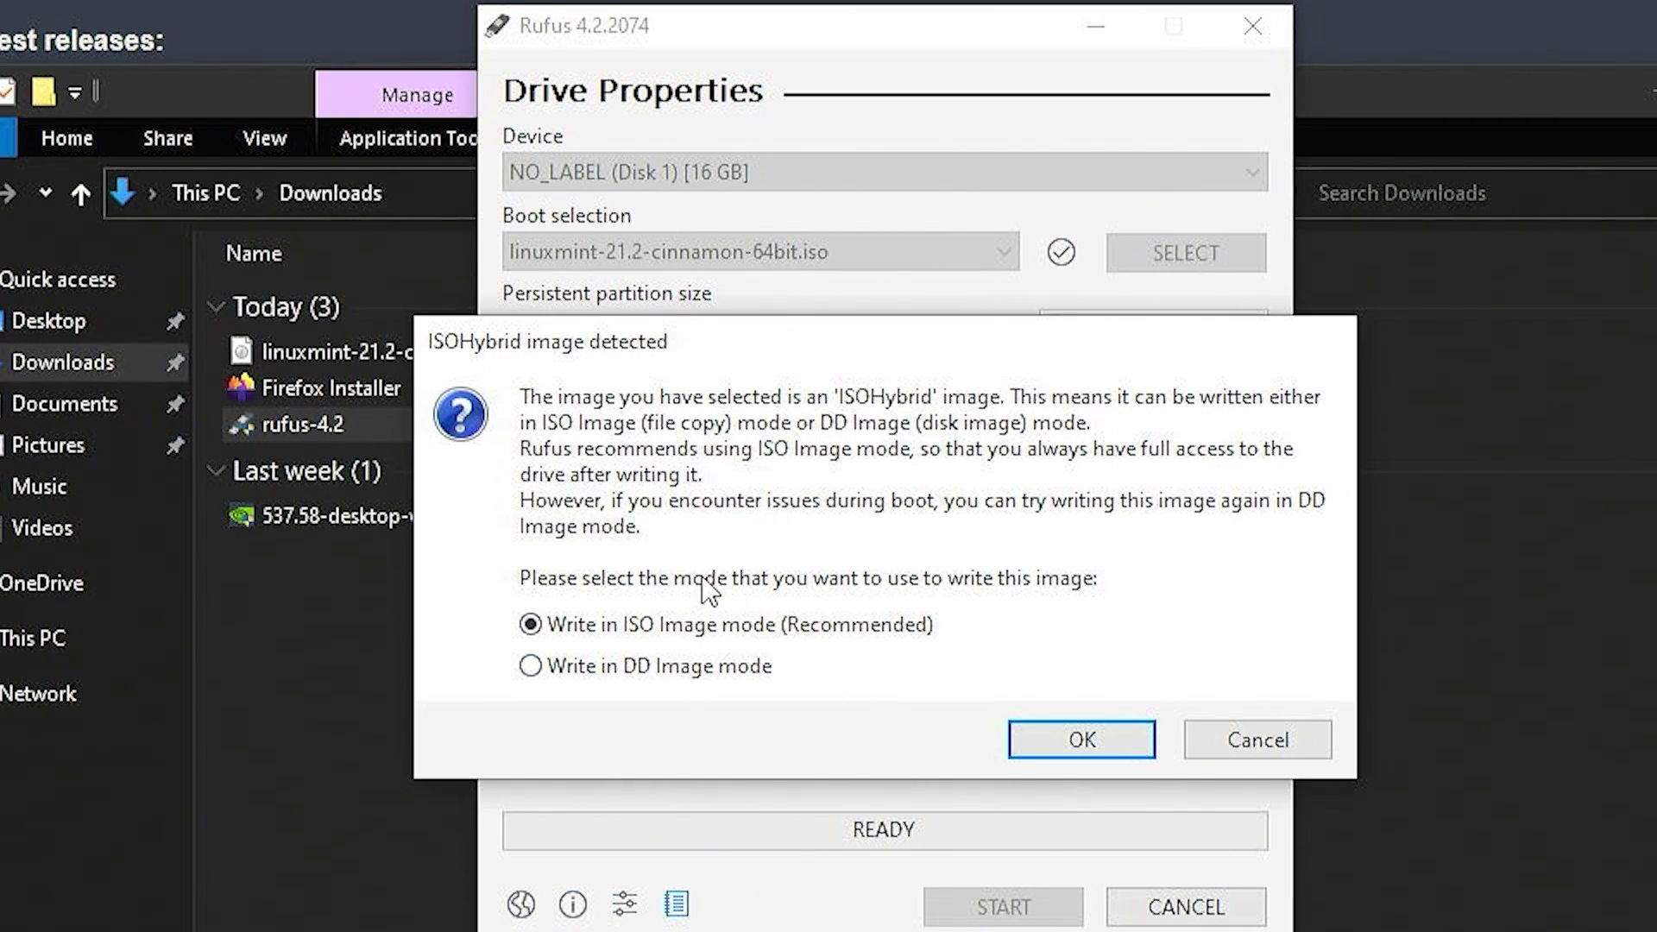
left_click(1051, 730)
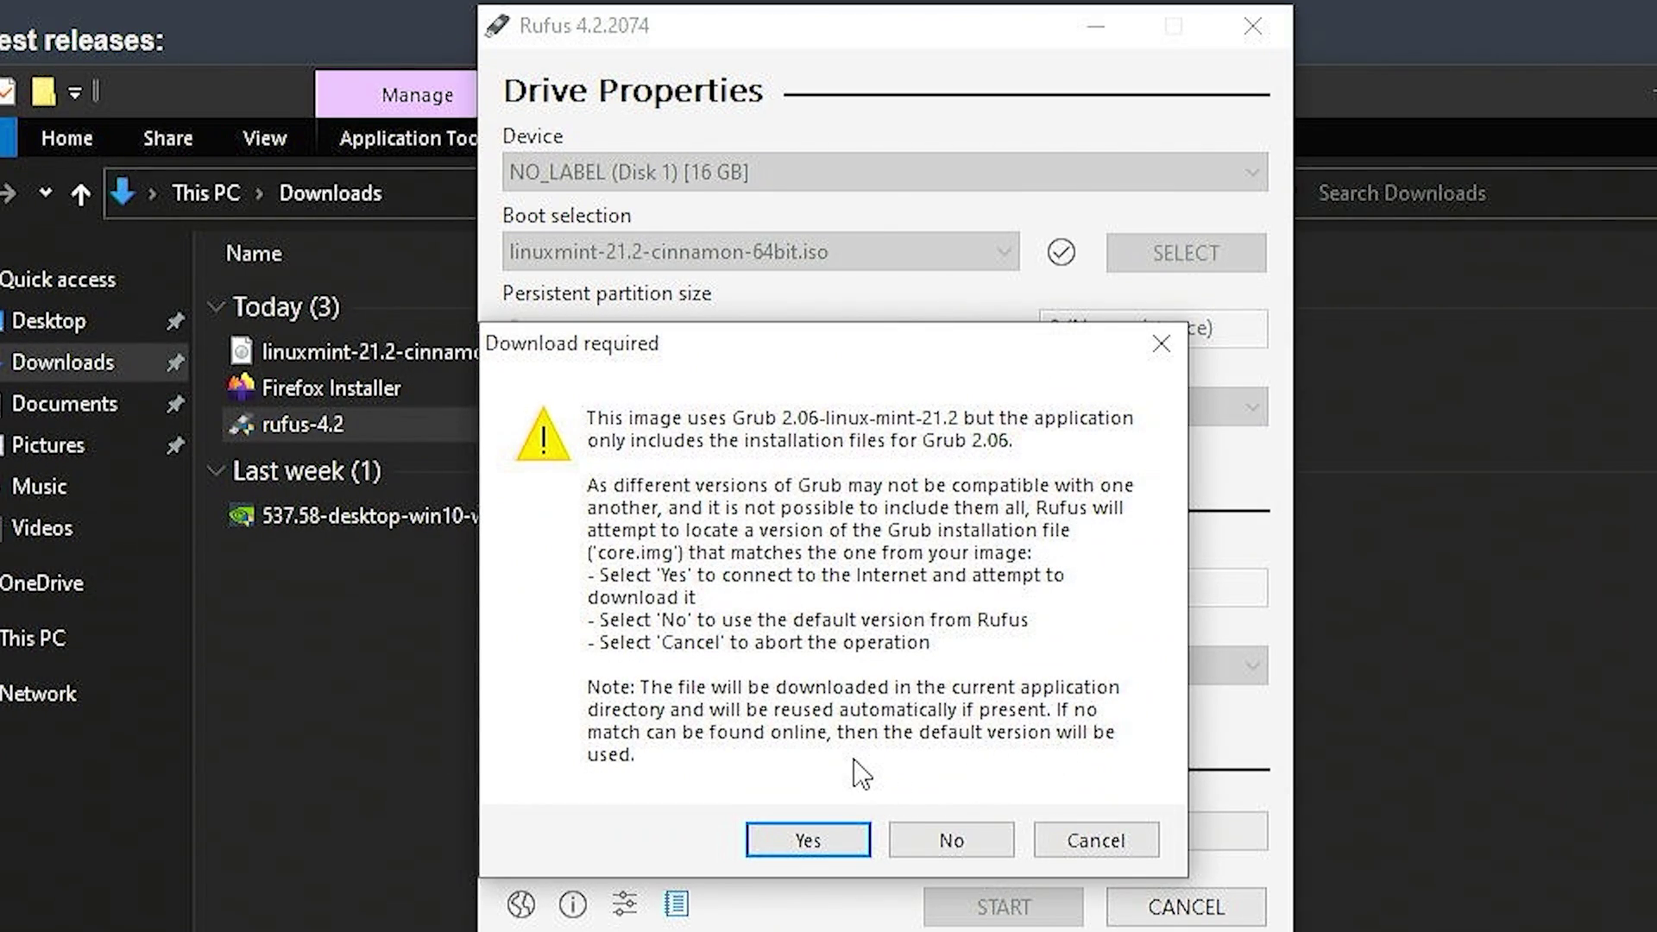
left_click(776, 833)
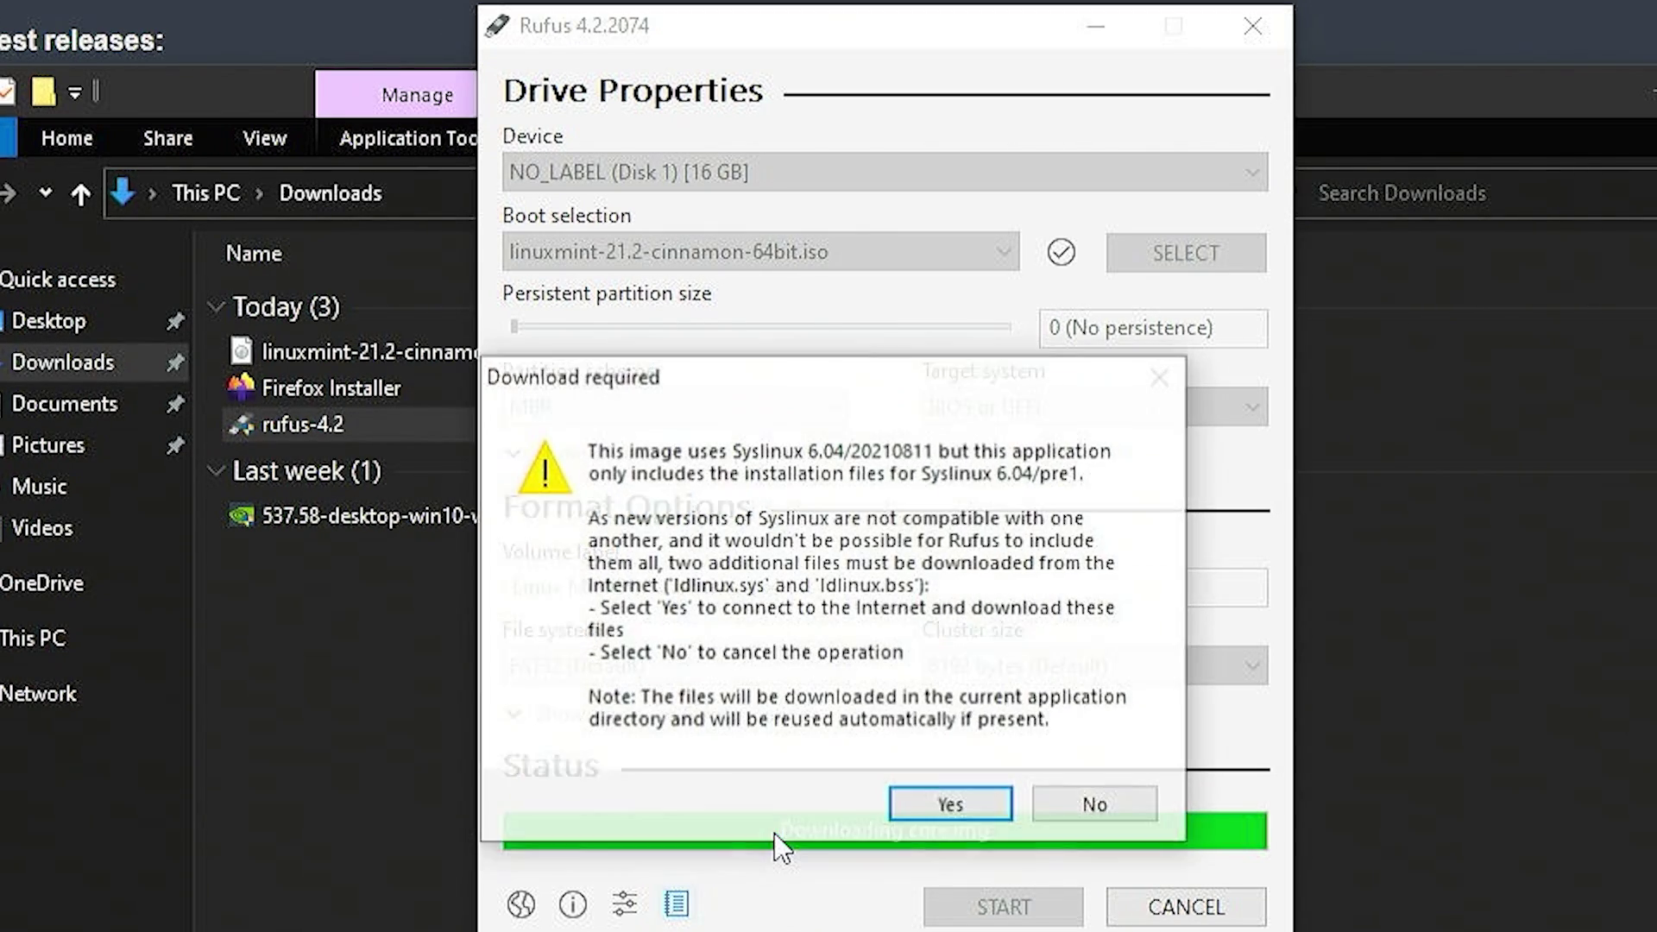
left_click(925, 801)
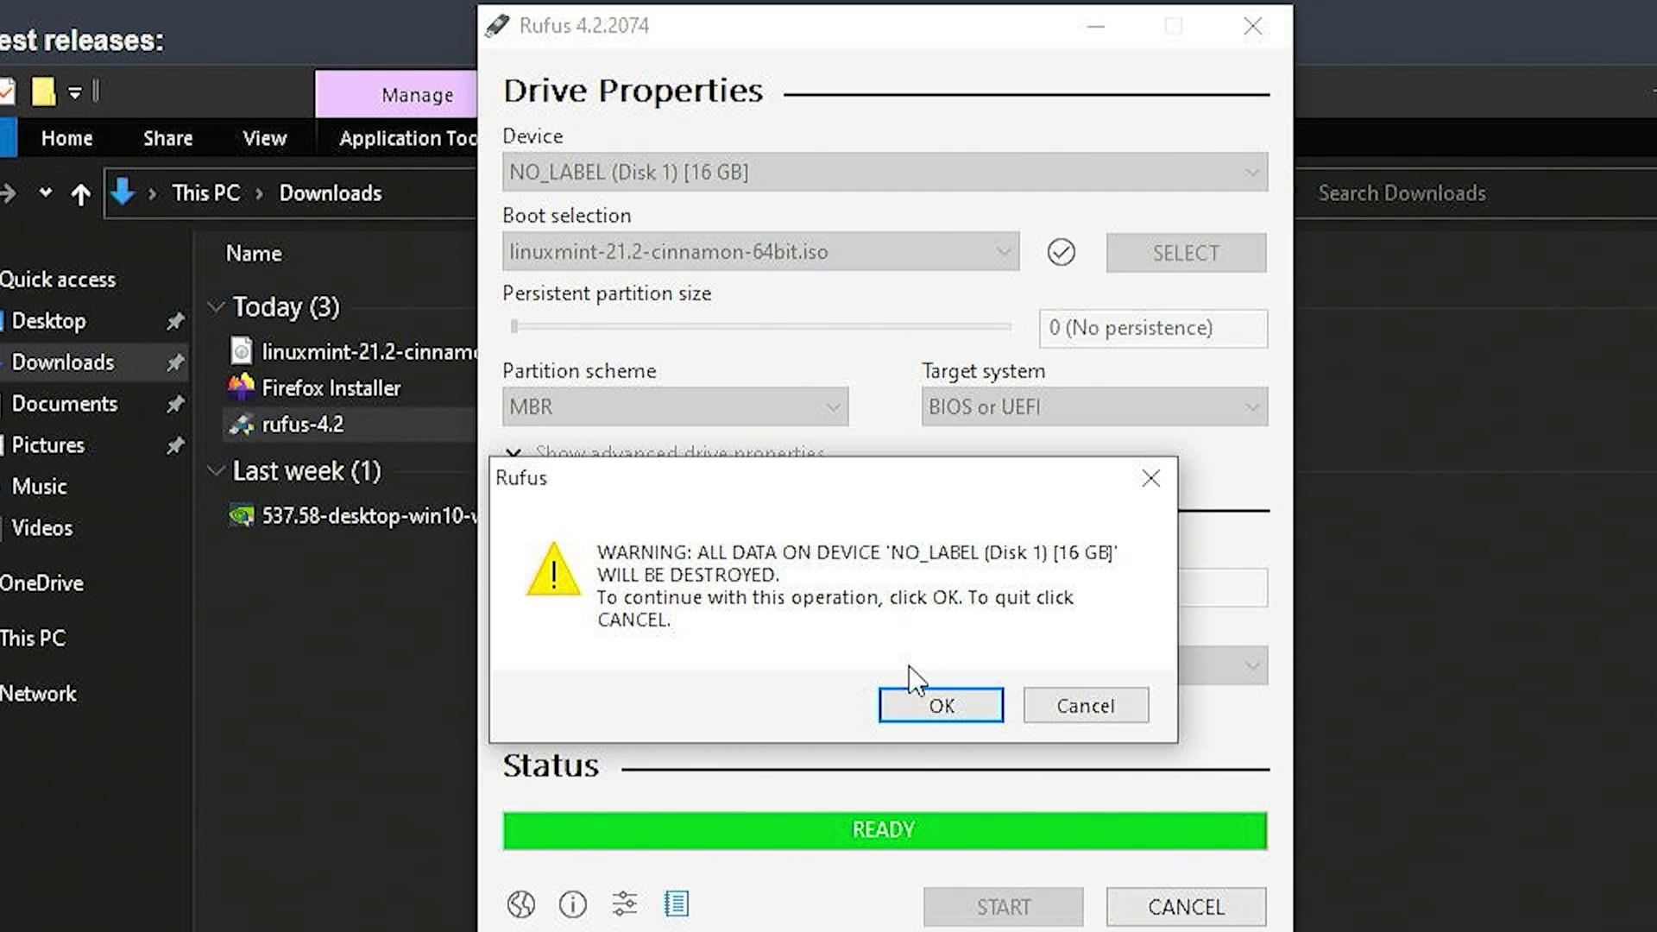
left_click(917, 703)
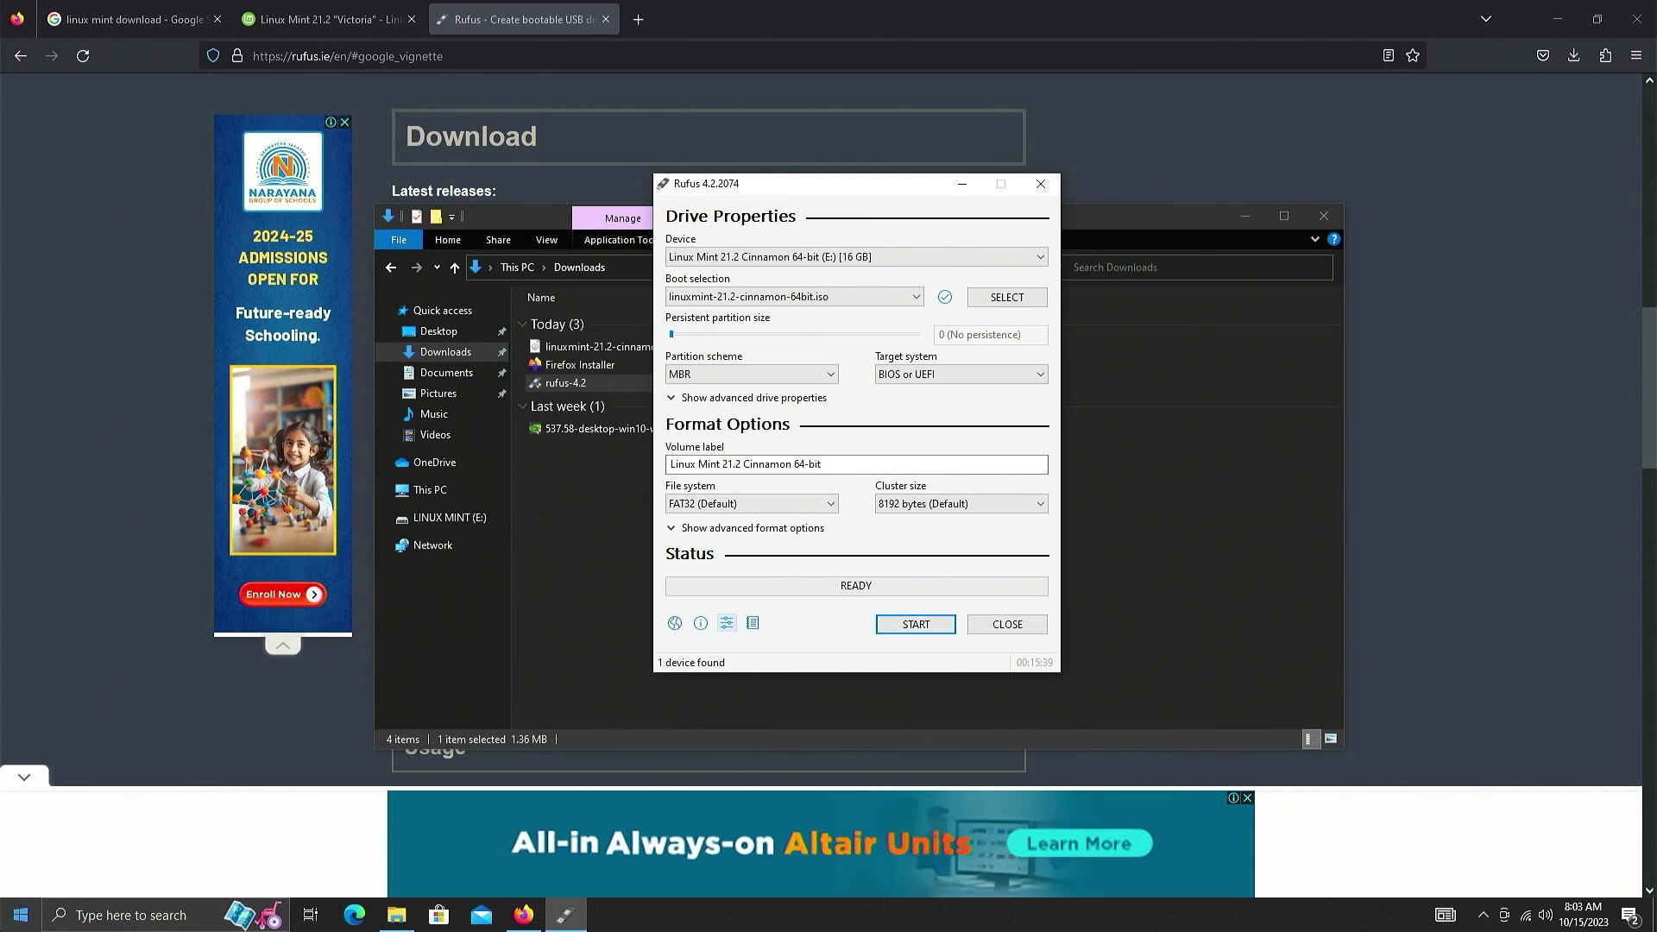
- Restart Windows 10 from the Start menu's power options
left_click(21, 913)
left_click(19, 881)
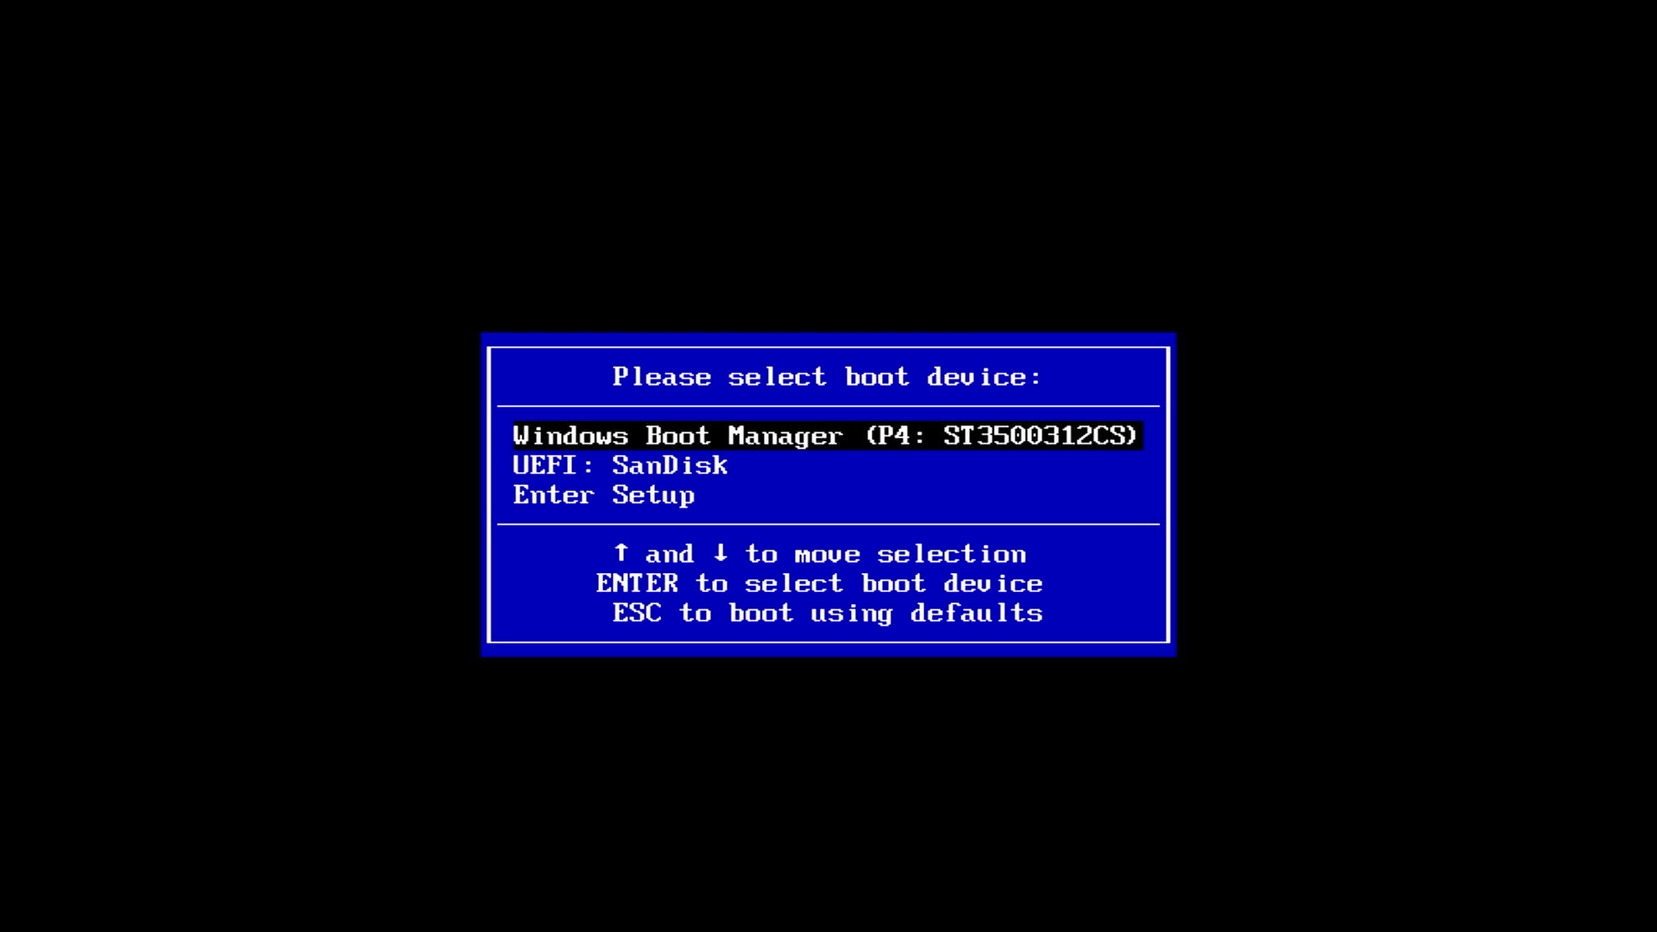
- Boot from the UEFI: SanDisk entry in the boot menu to start the Linux Mint live system
key("Down")
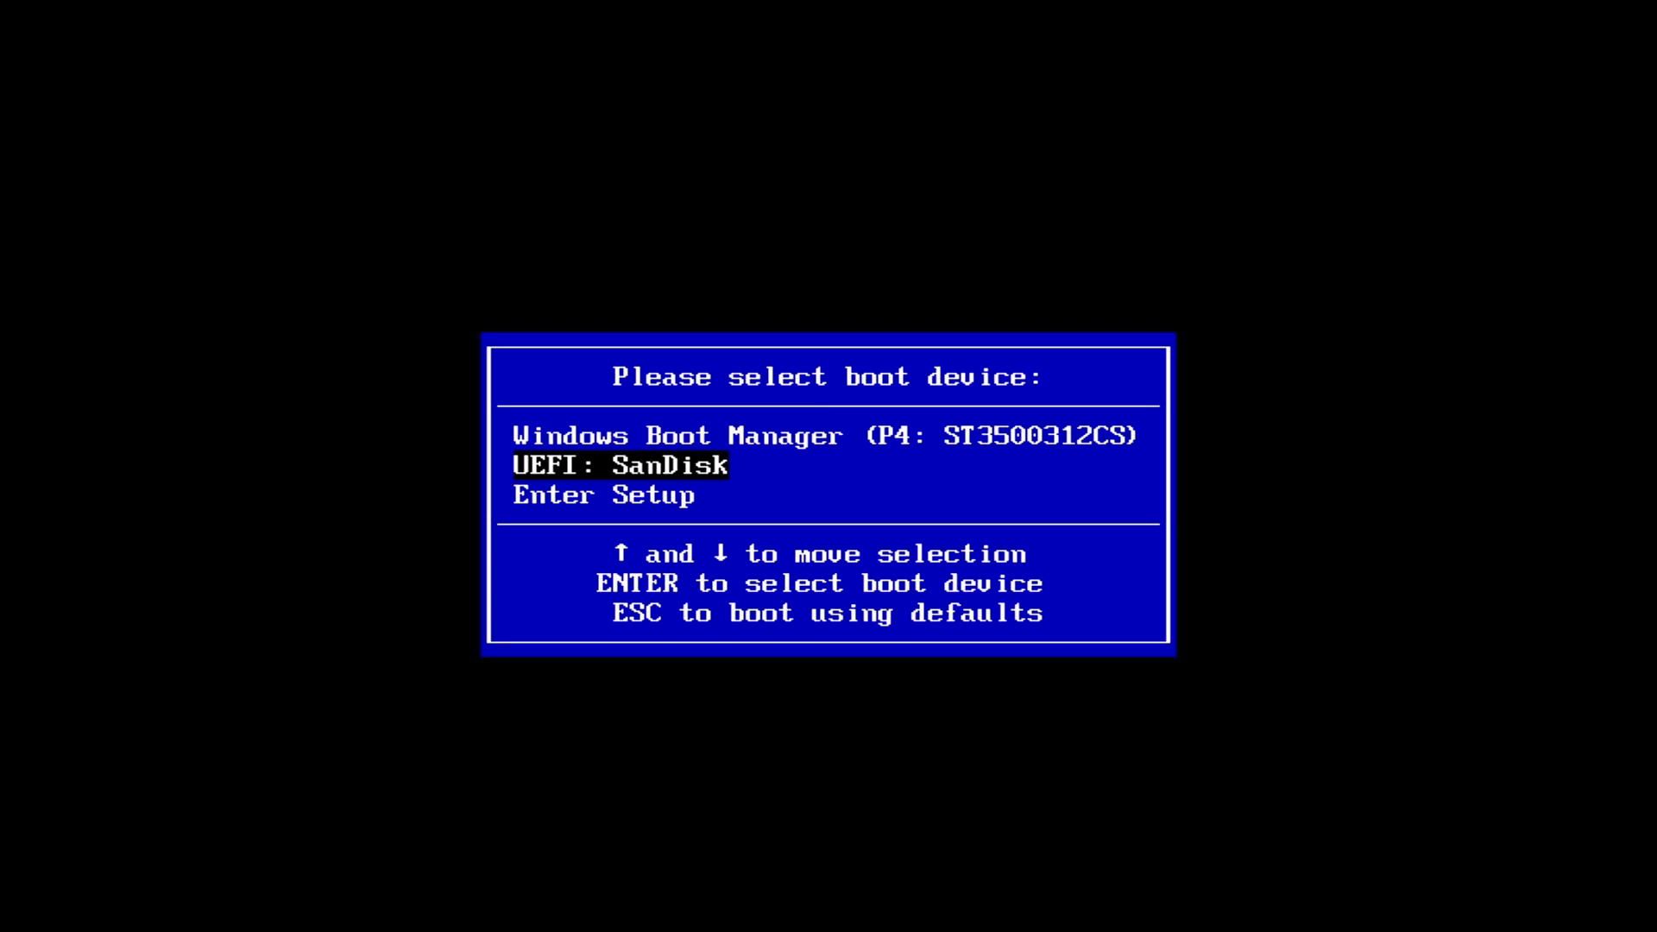
key("Down")
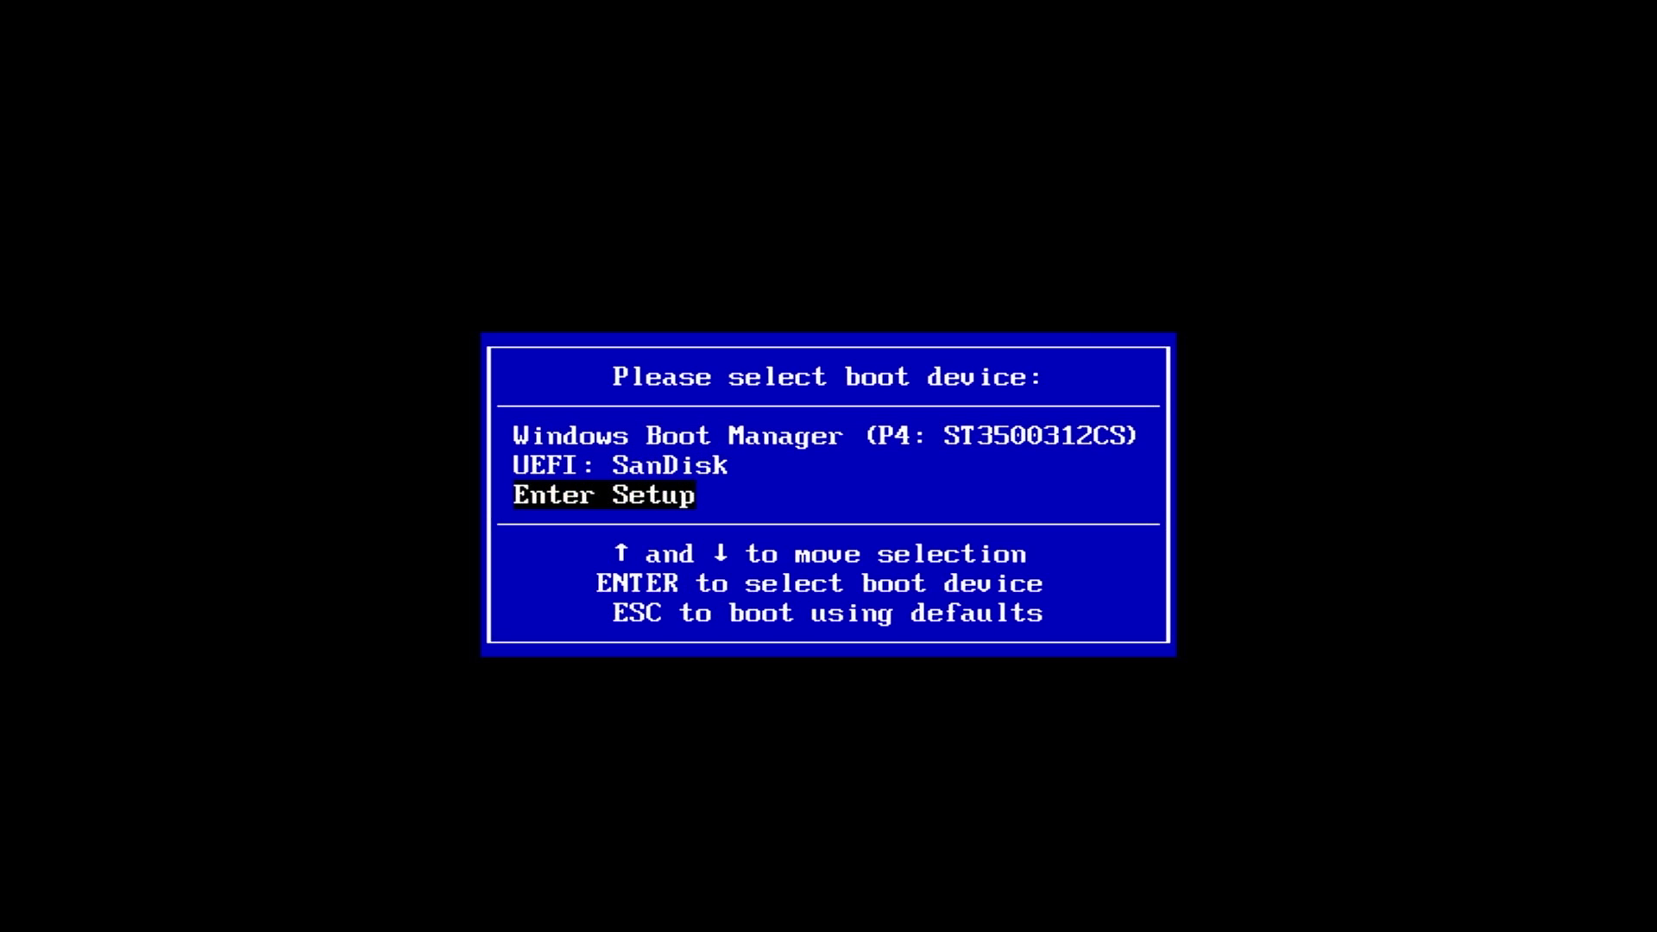
key("Up")
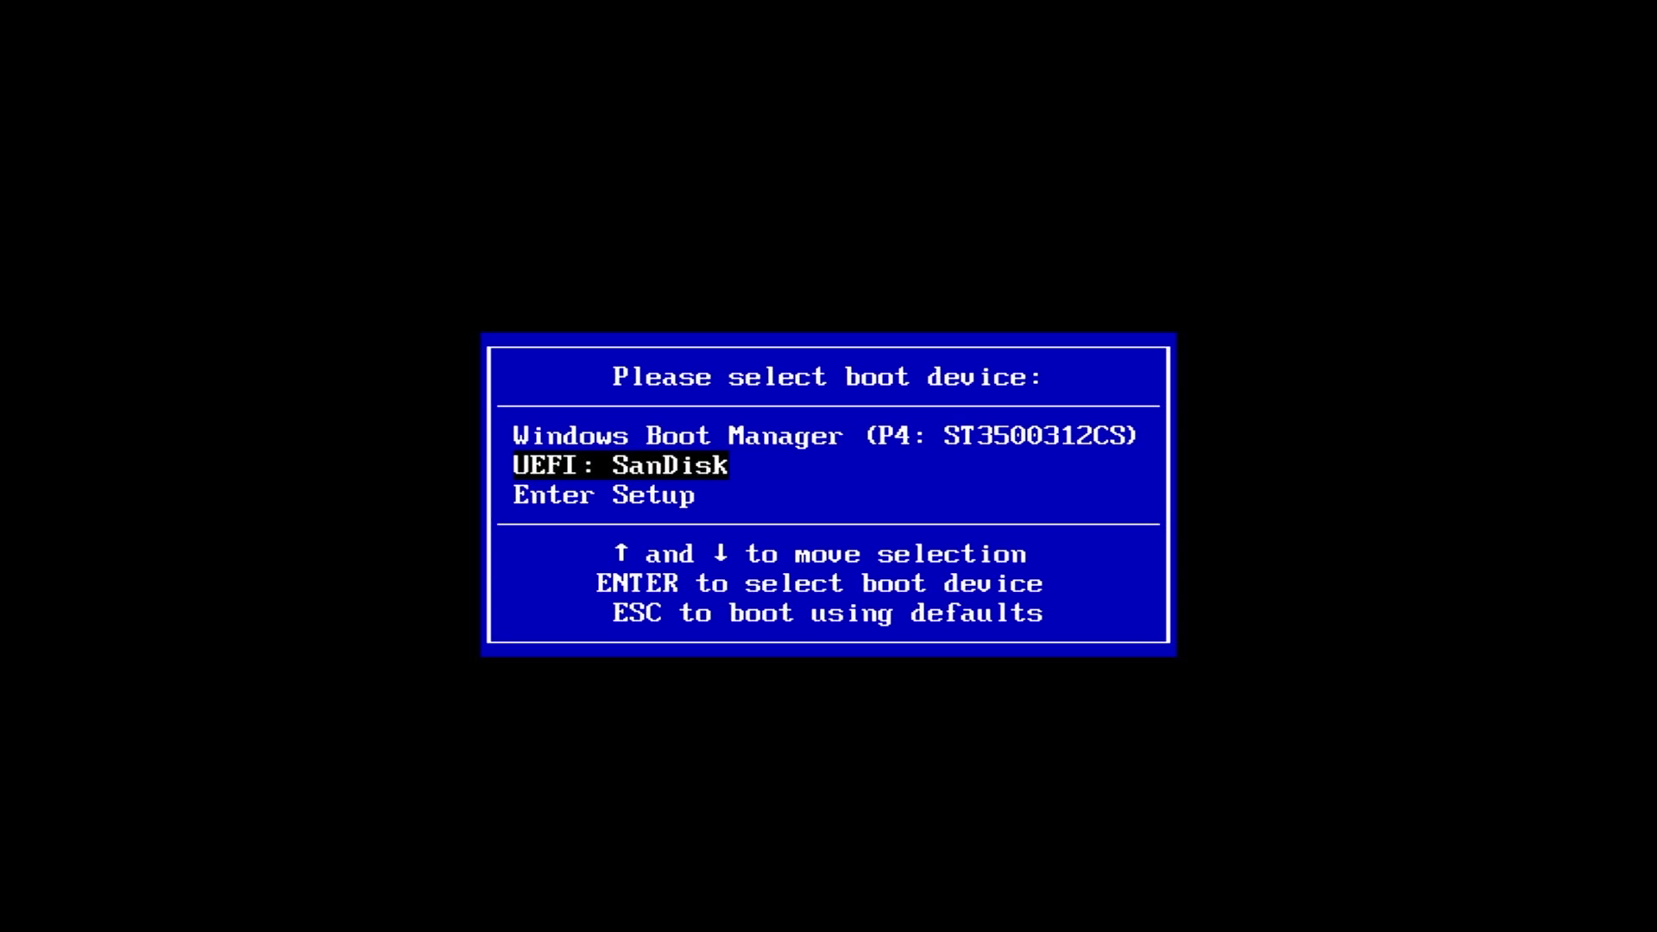
key("Return")
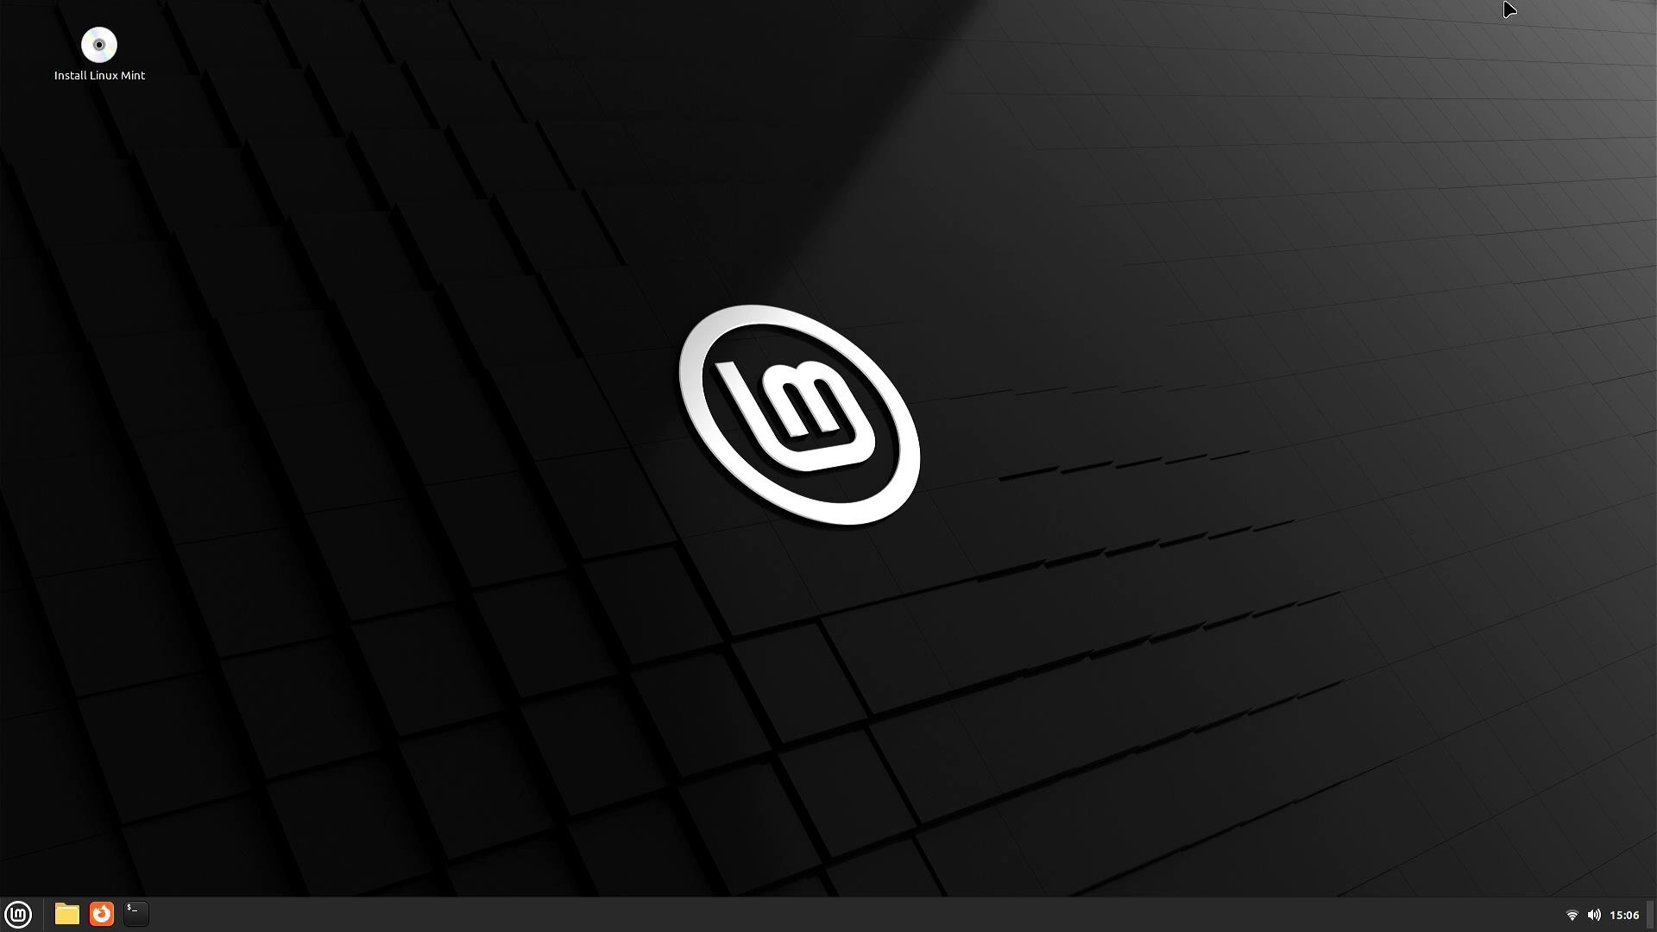
- Launch the Install Linux Mint icon on the live desktop
key("super")
key("super")
double_click(99, 51)
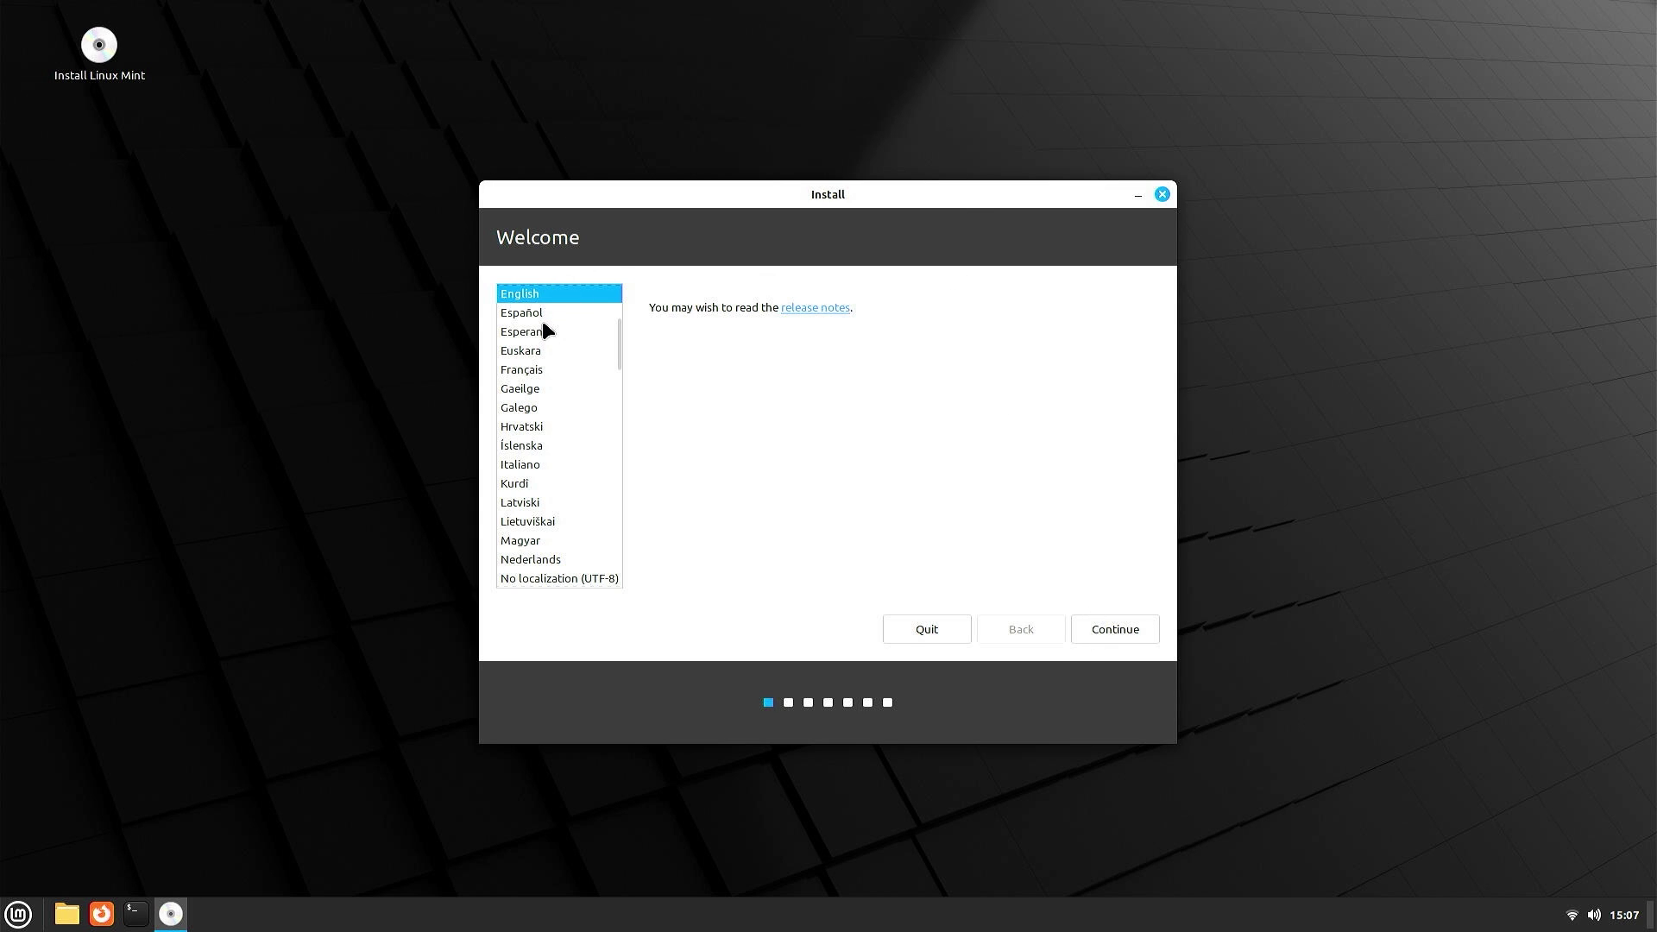
- Keep English and the English (US) layout, testing it with 'test', and enable multimedia codecs
left_click(1103, 639)
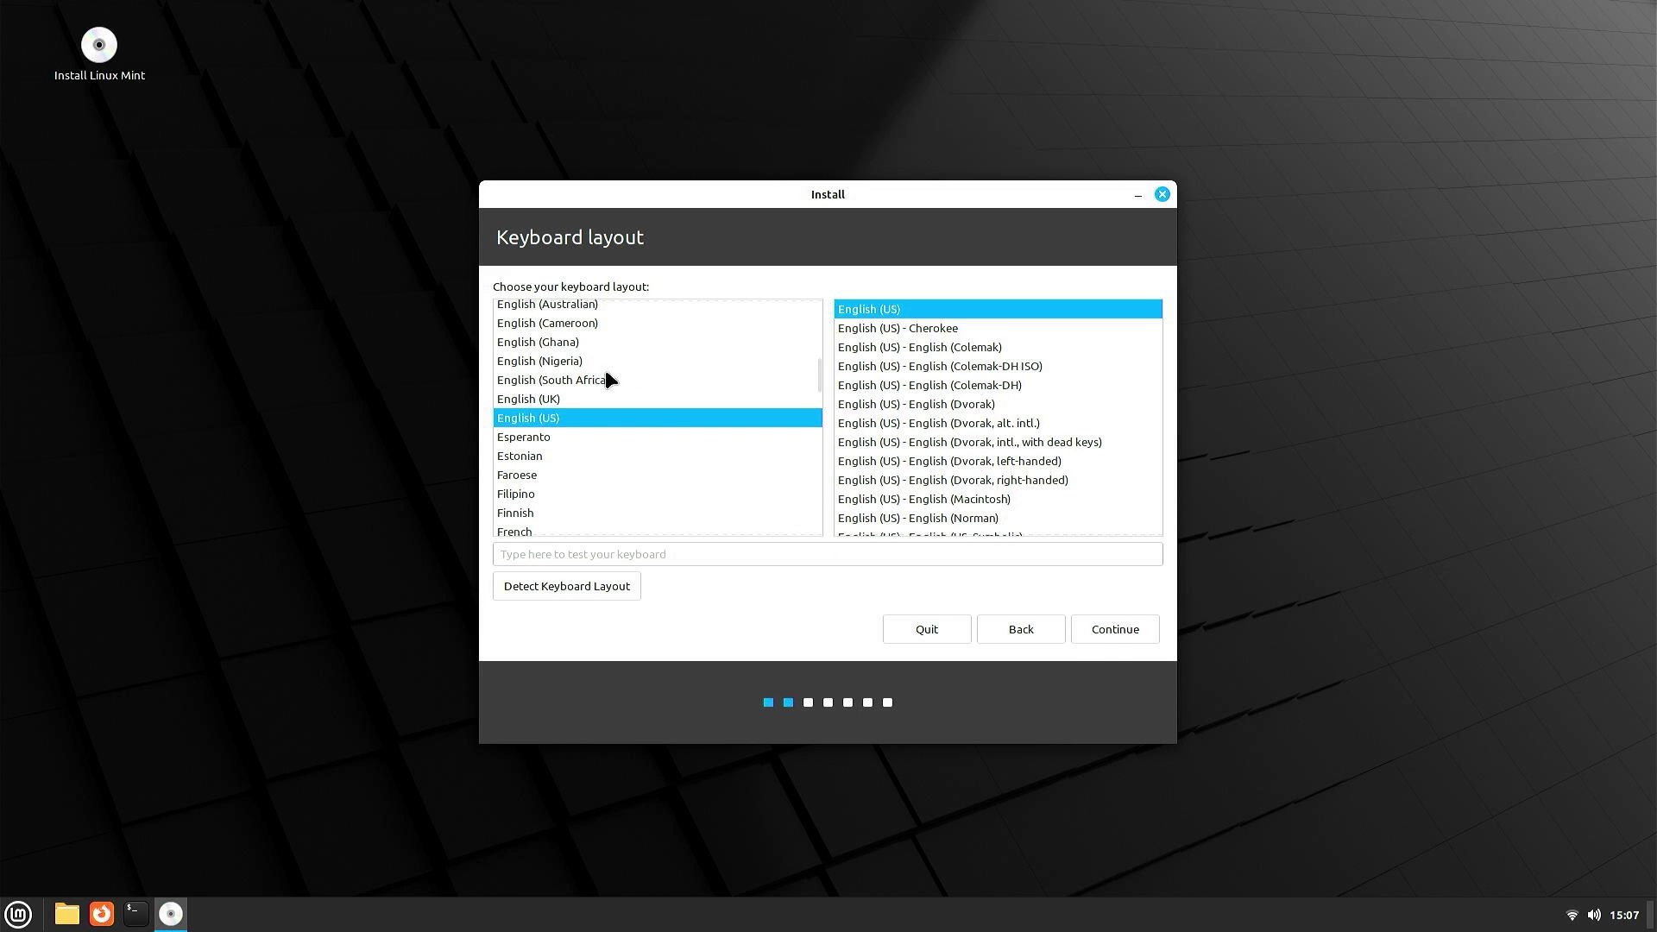
left_click(679, 557)
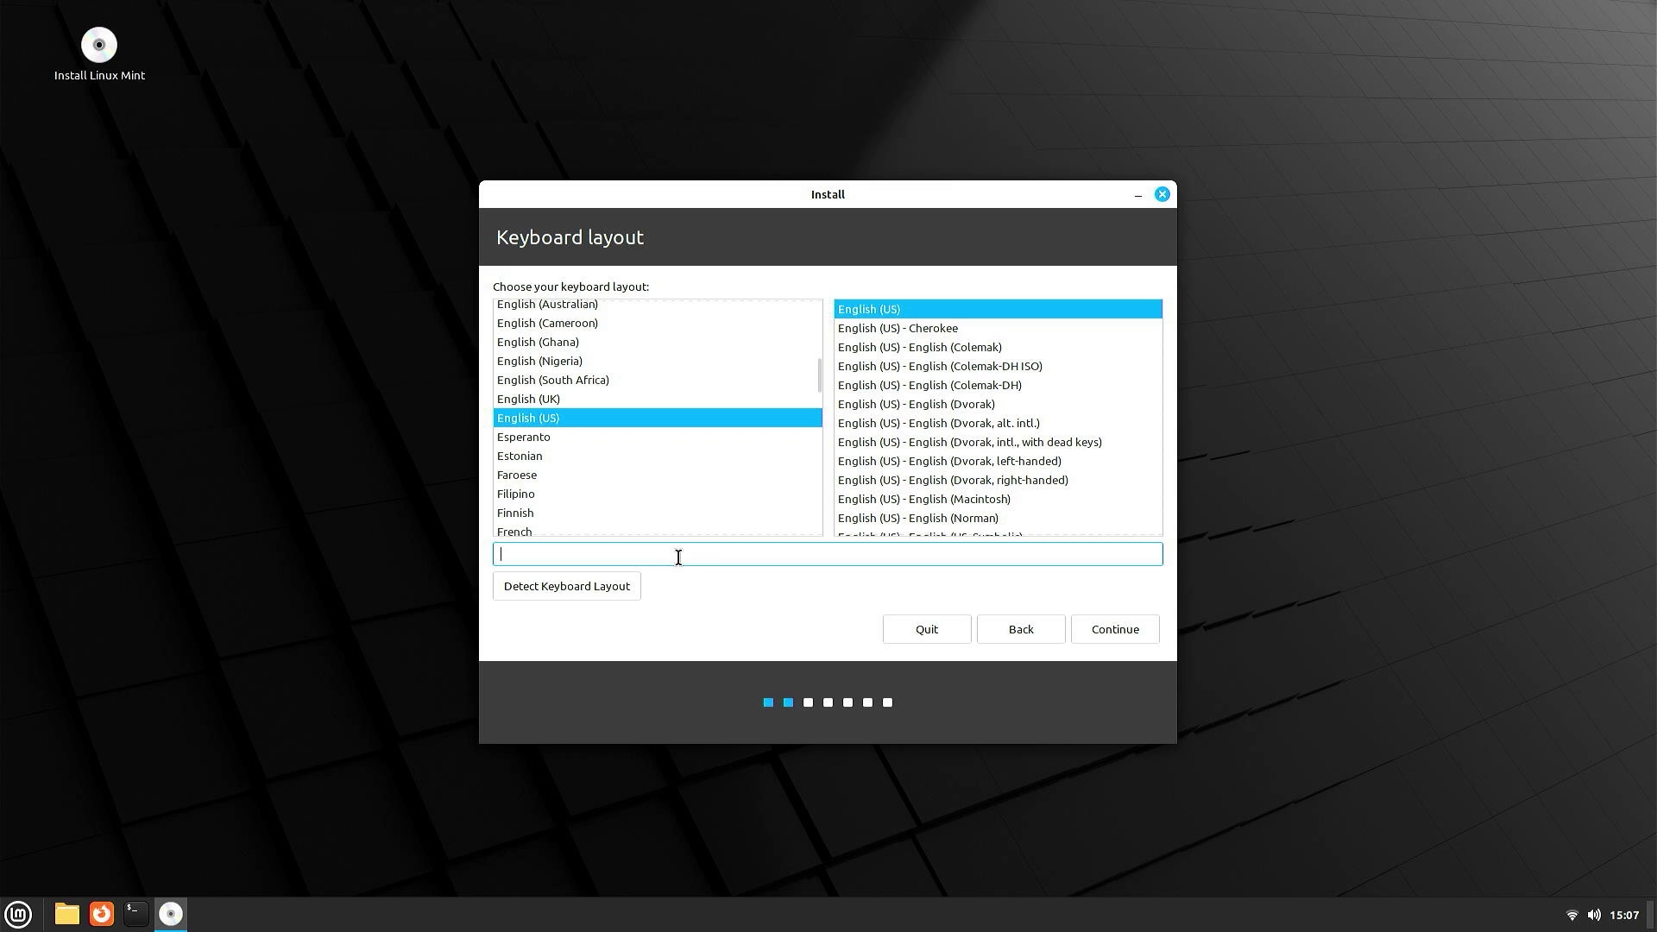
type("test")
left_click(1103, 627)
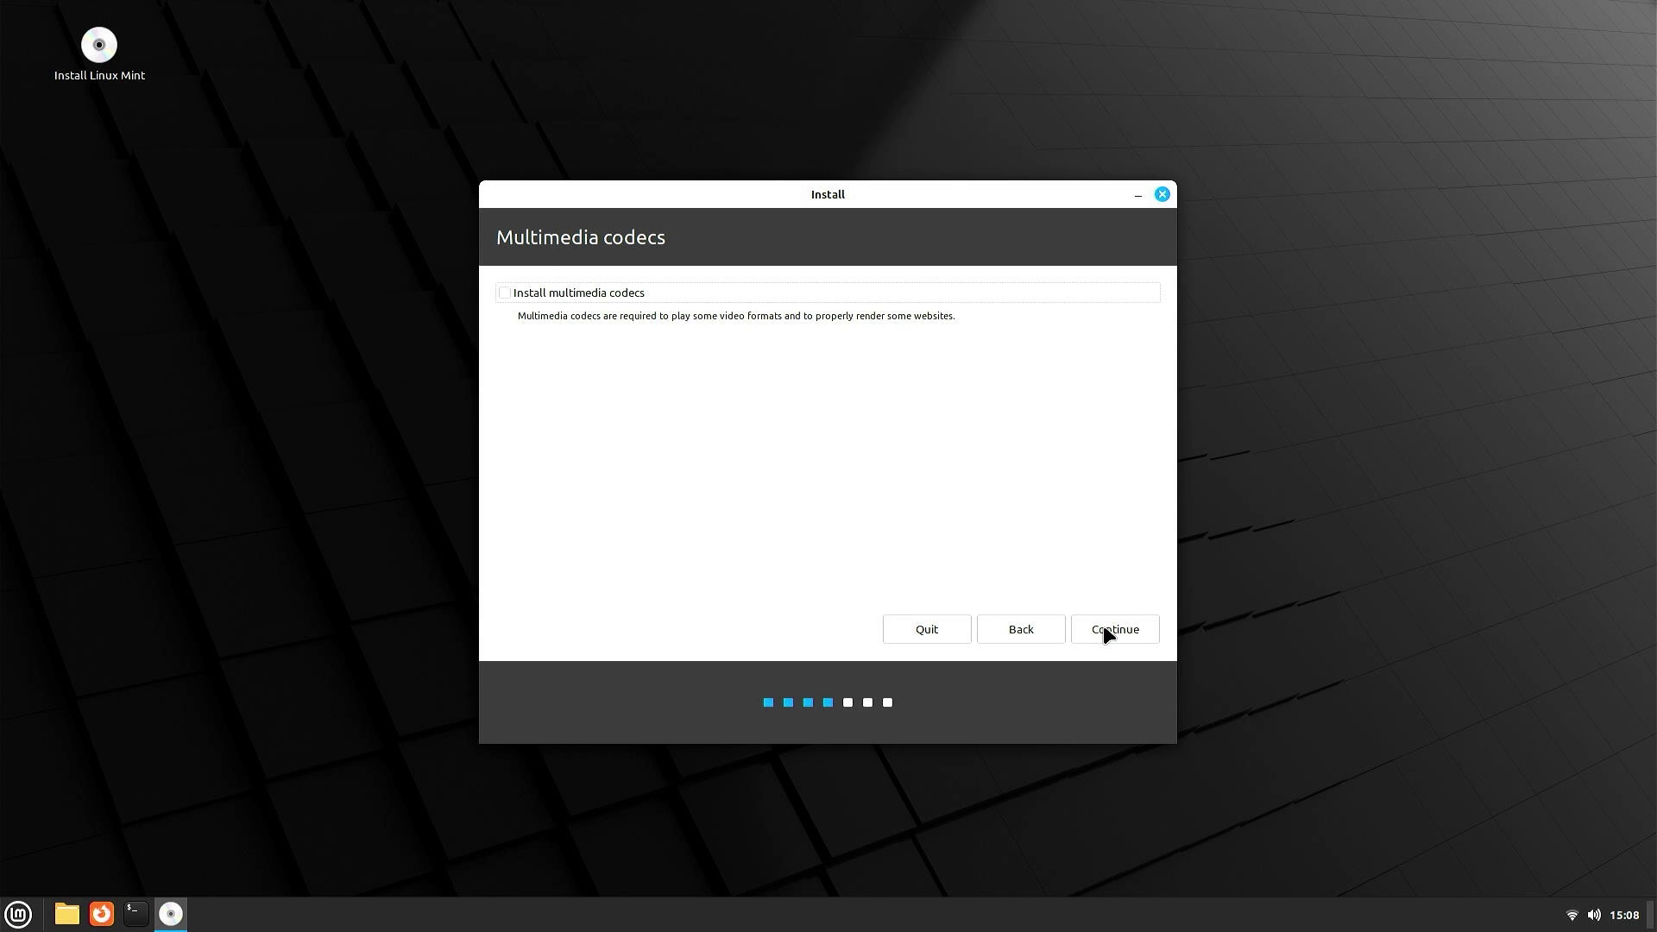
left_click(503, 295)
left_click(1098, 624)
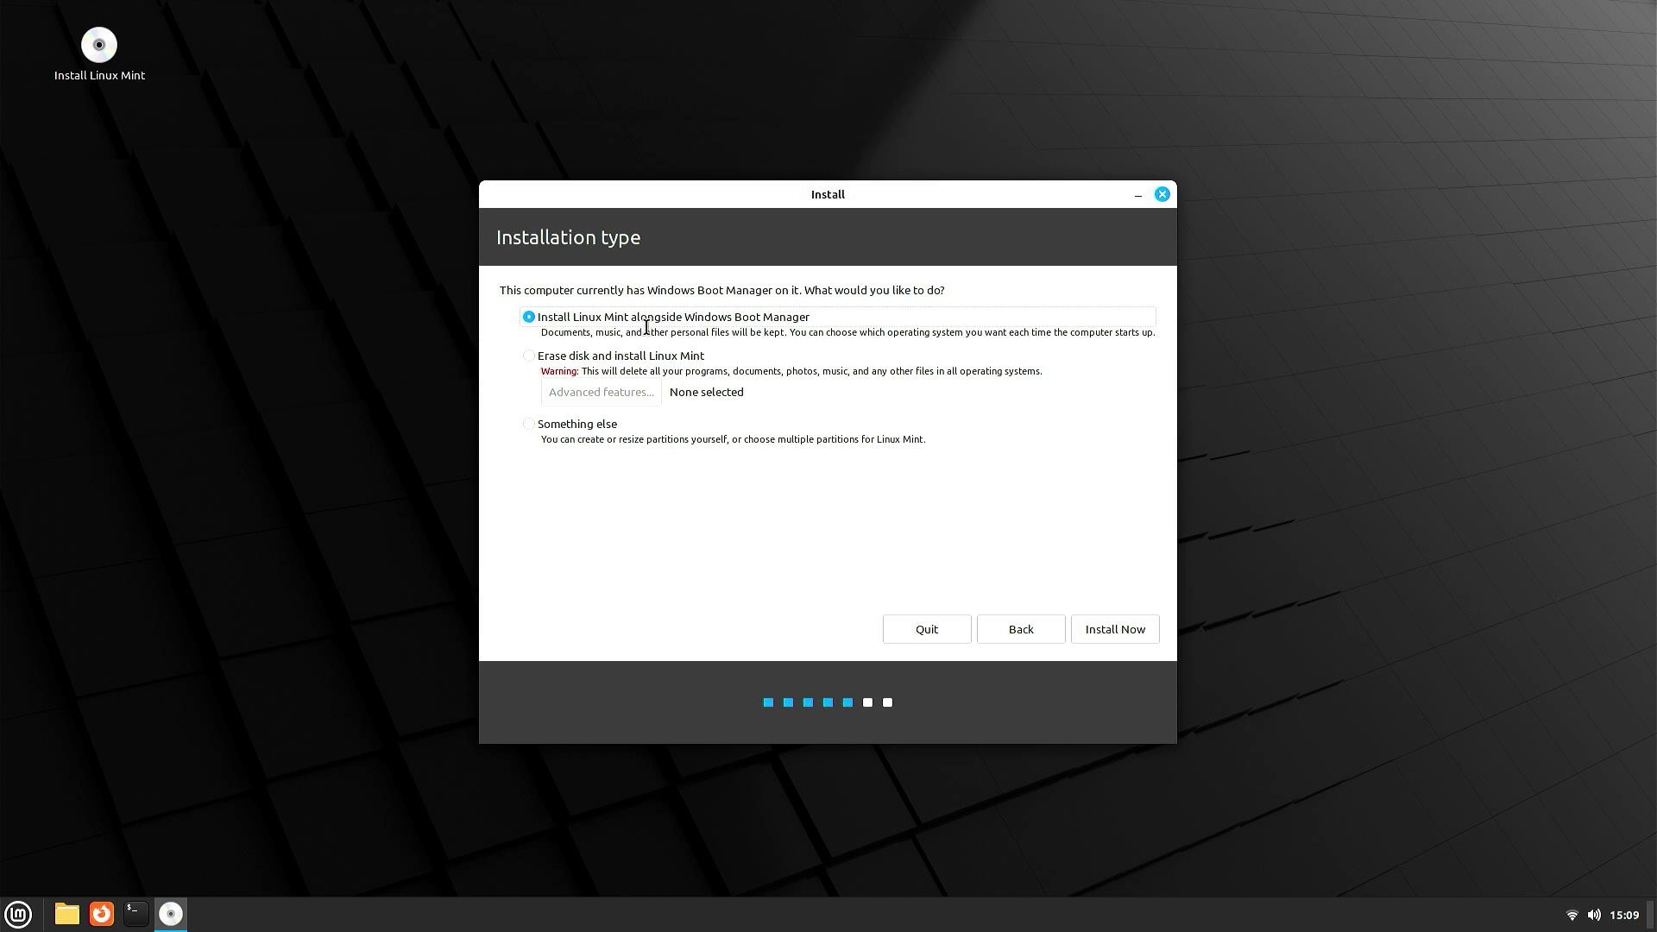
- Choose the 'Something else' installation type for manual partitioning
left_click(552, 431)
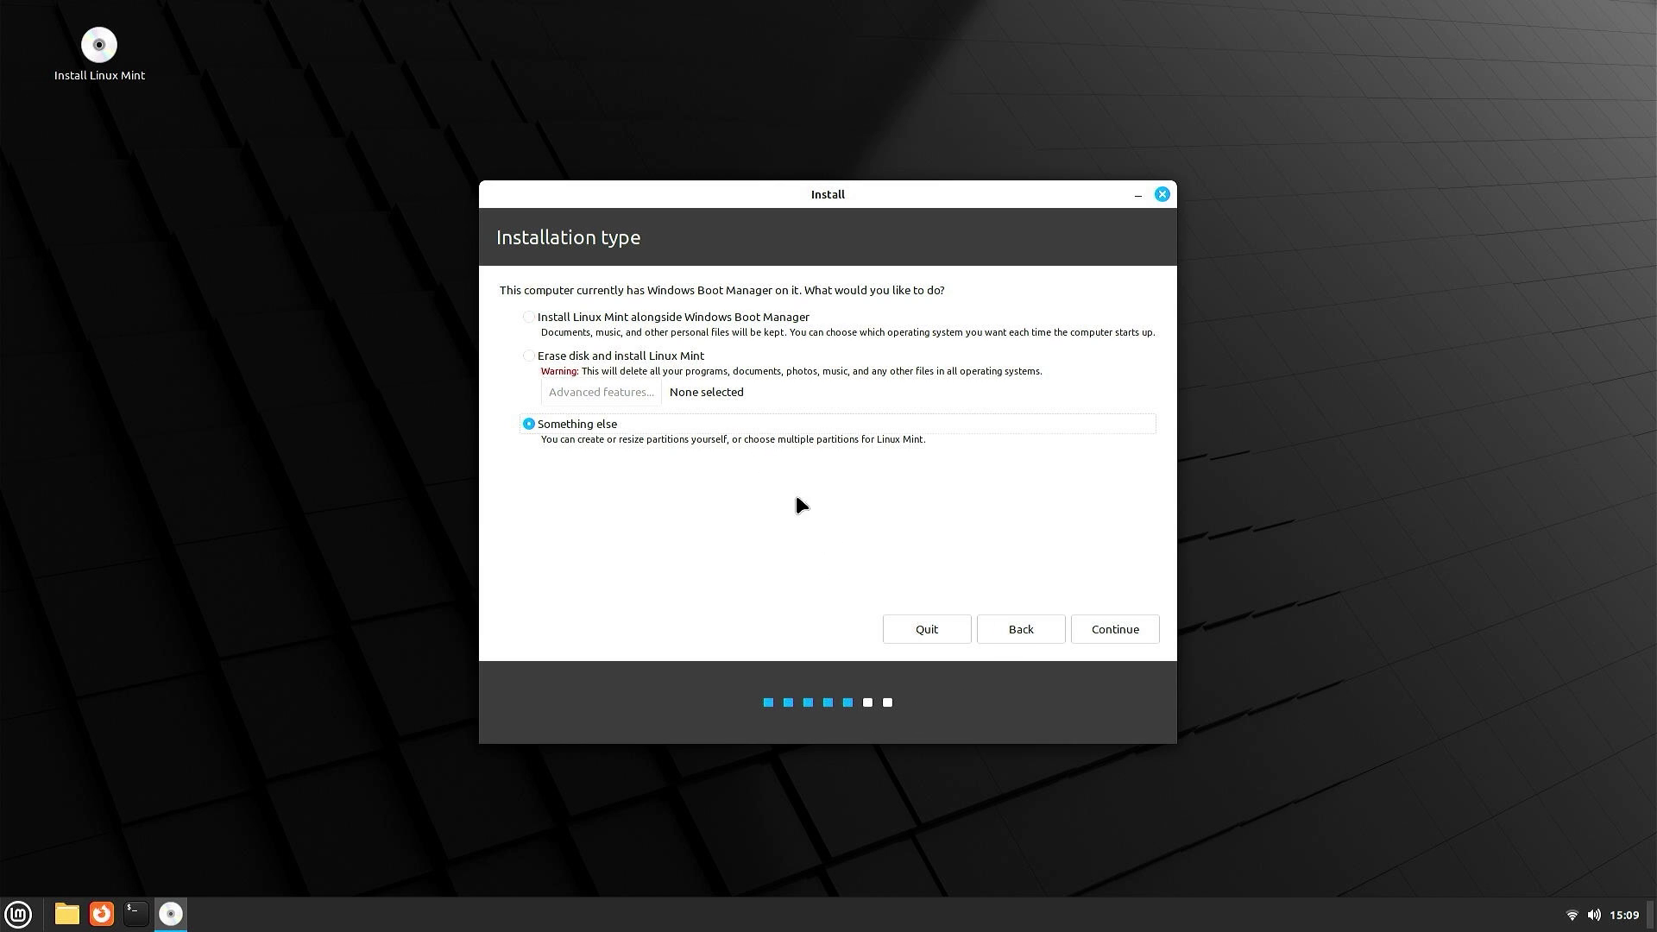
left_click(1099, 623)
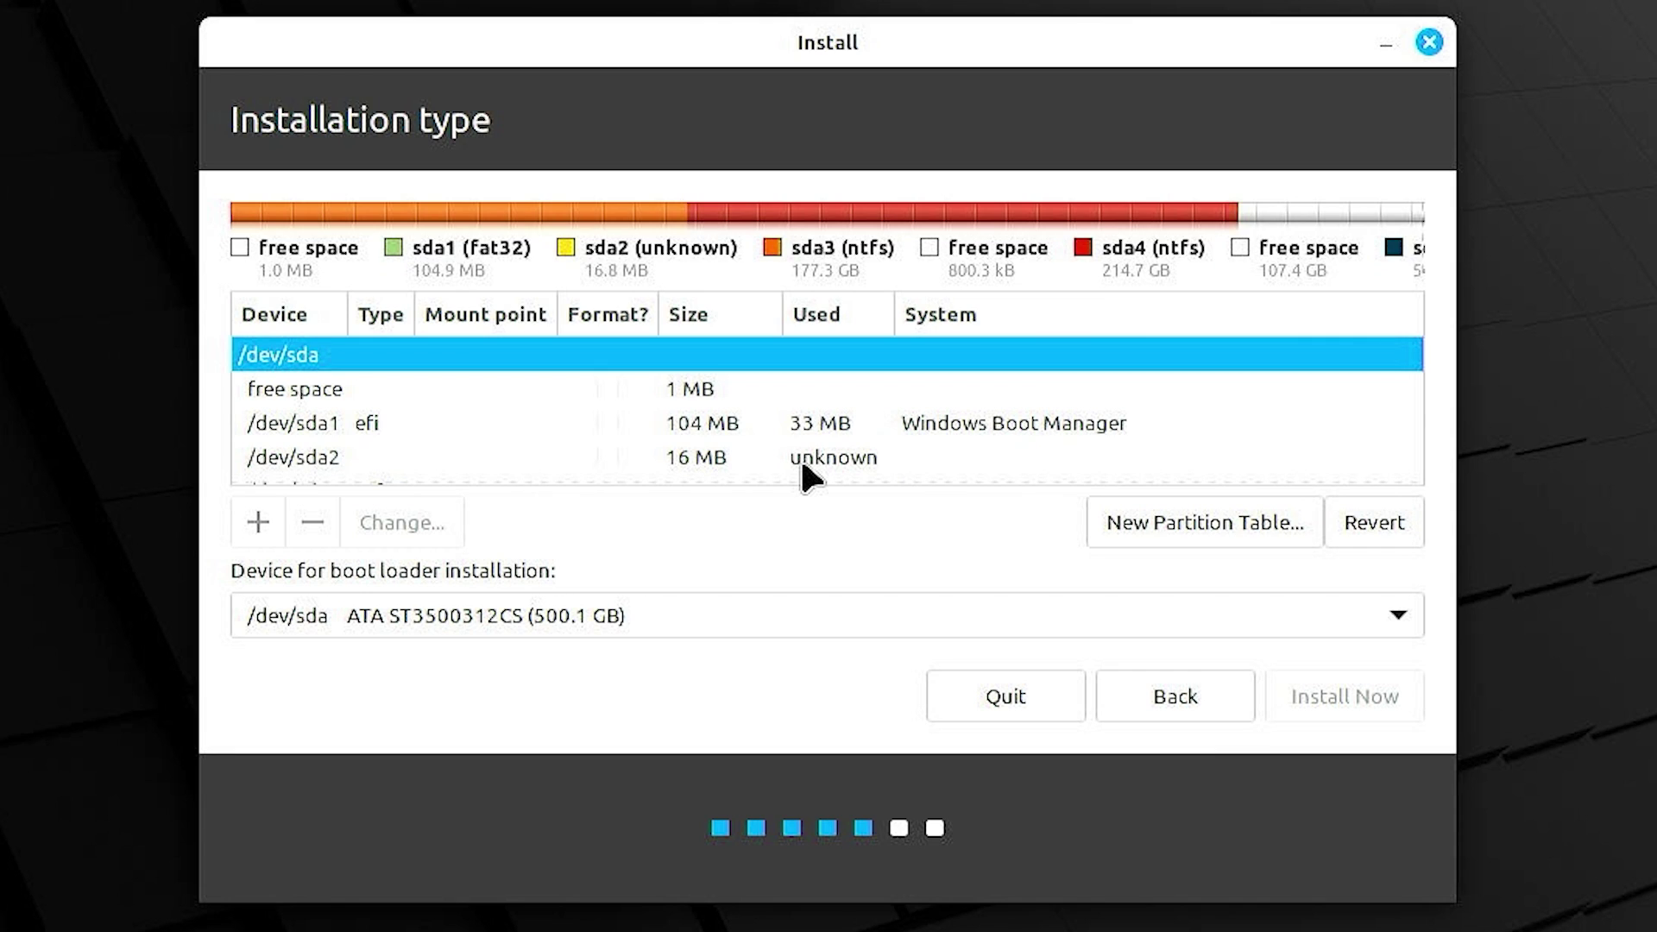
scroll(802, 464, "down", 4)
scroll(802, 476, "down", 1)
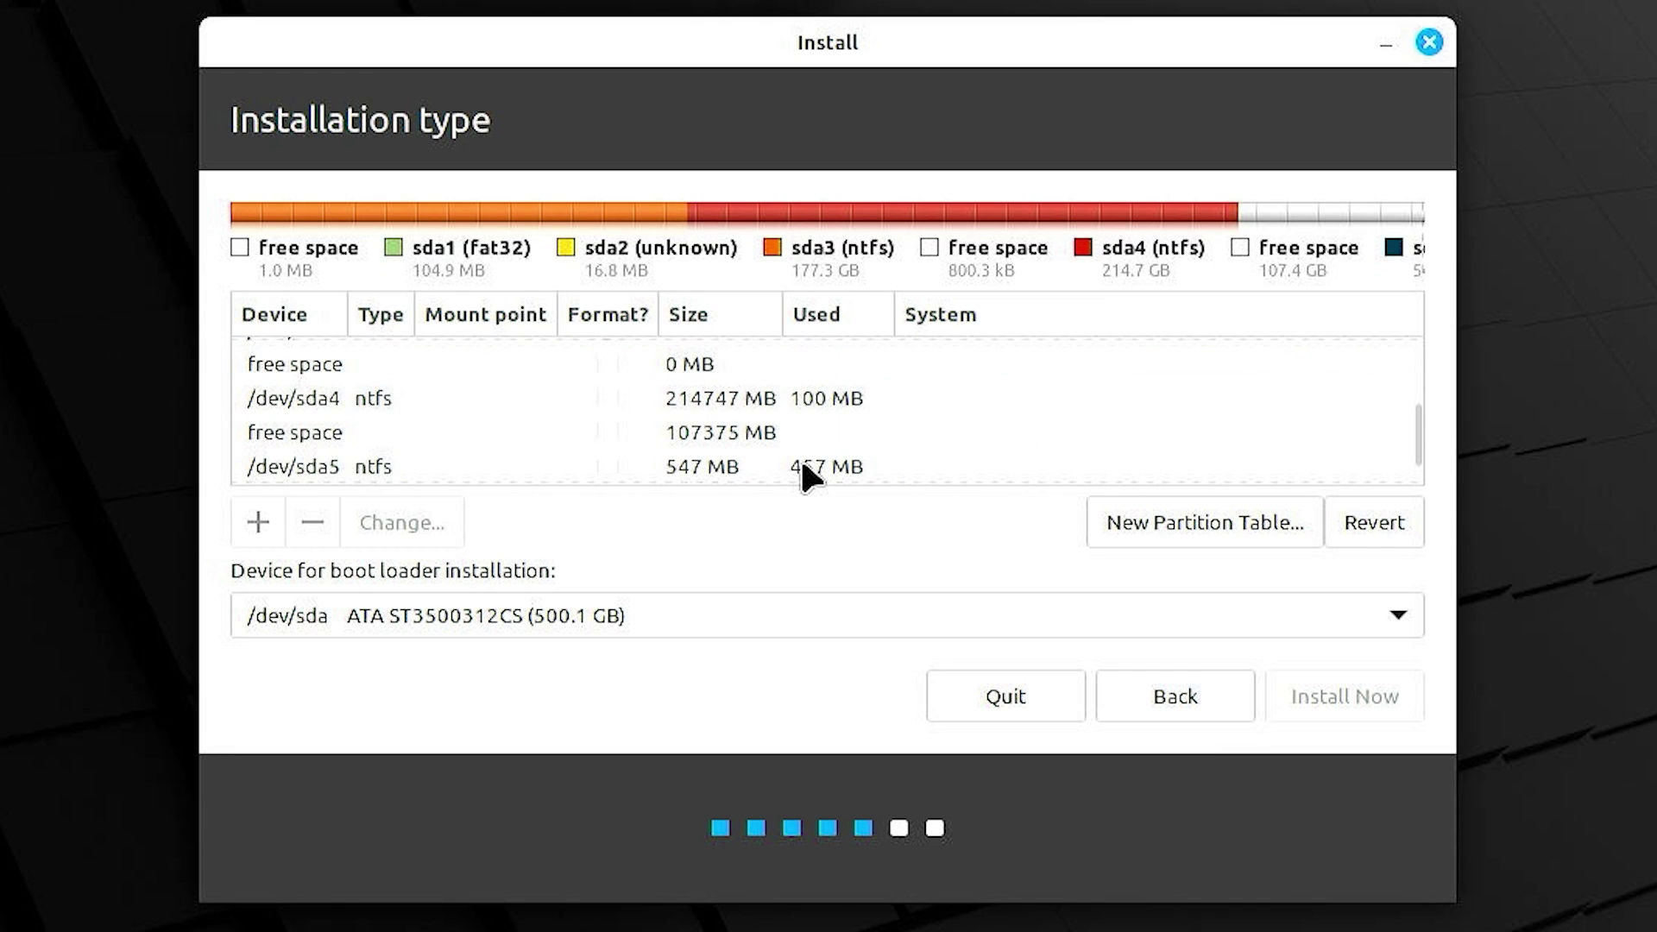
left_click(578, 432)
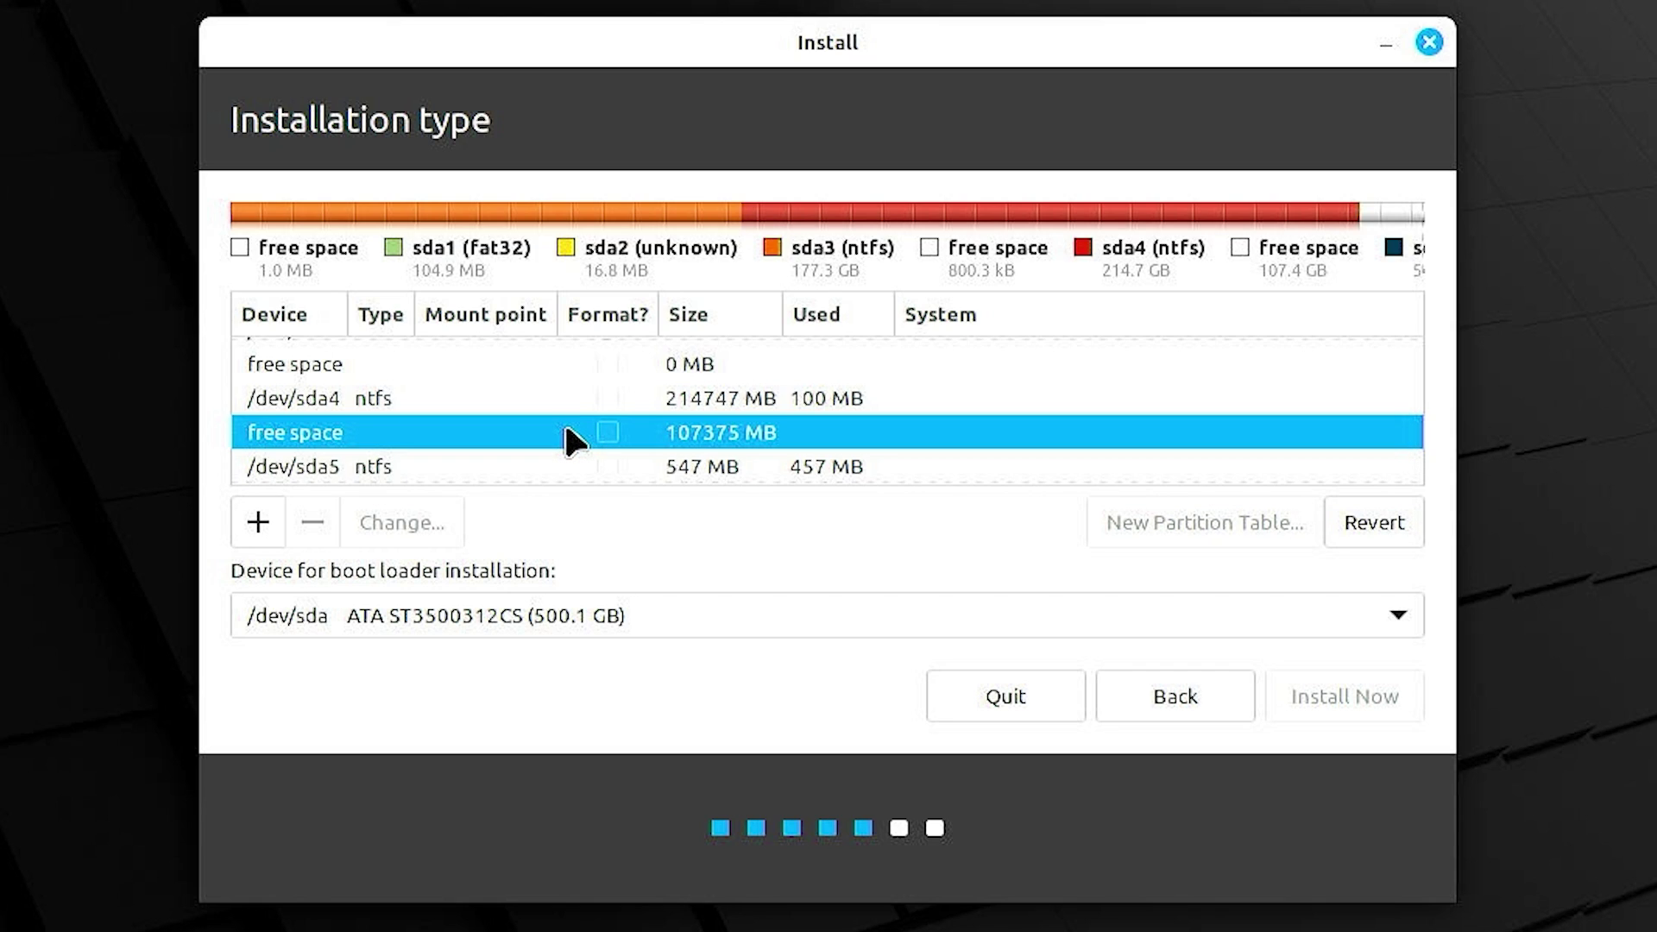
scroll(566, 428, "up", 5)
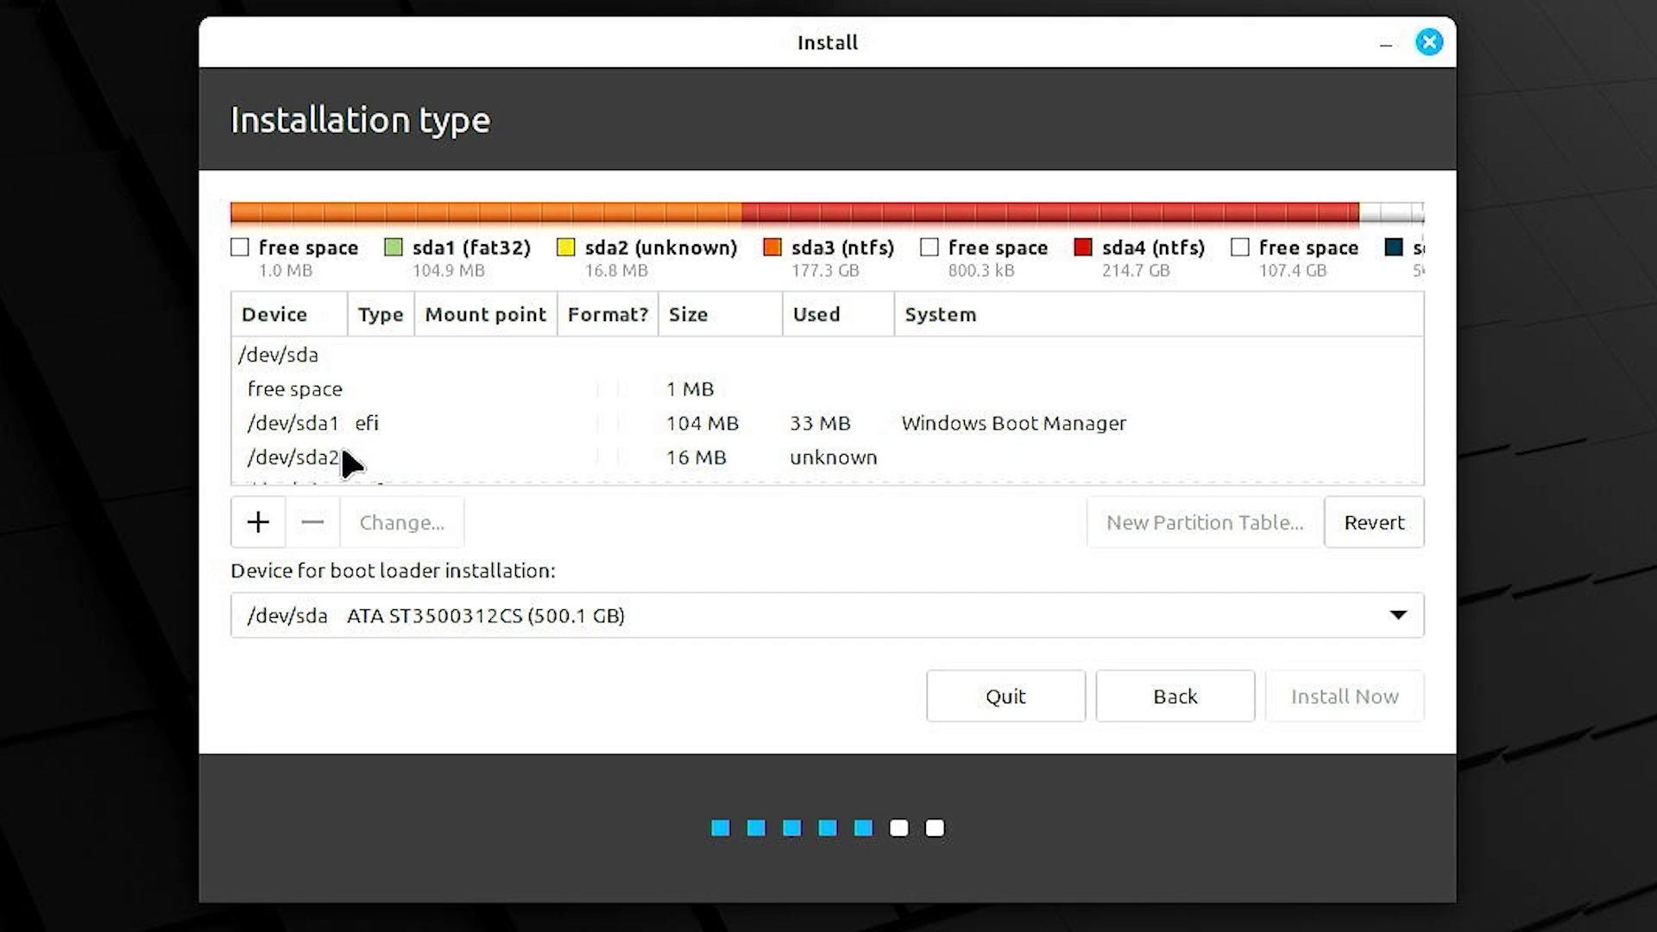
left_click(337, 433)
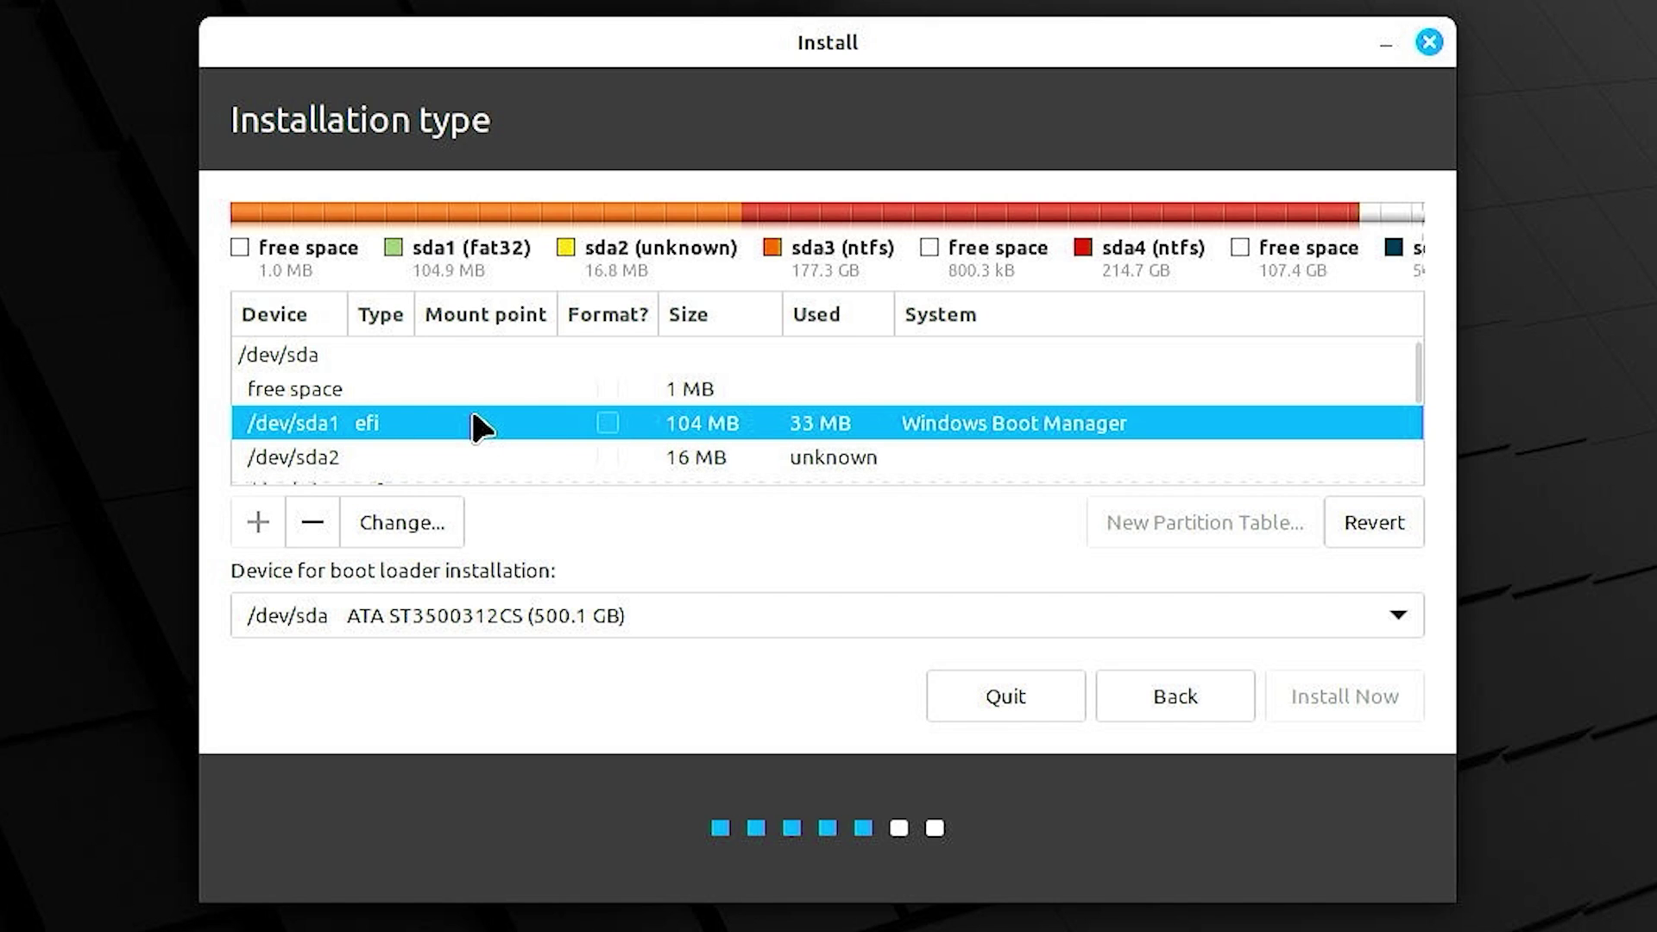
scroll(471, 414, "down", 1)
left_click(415, 451)
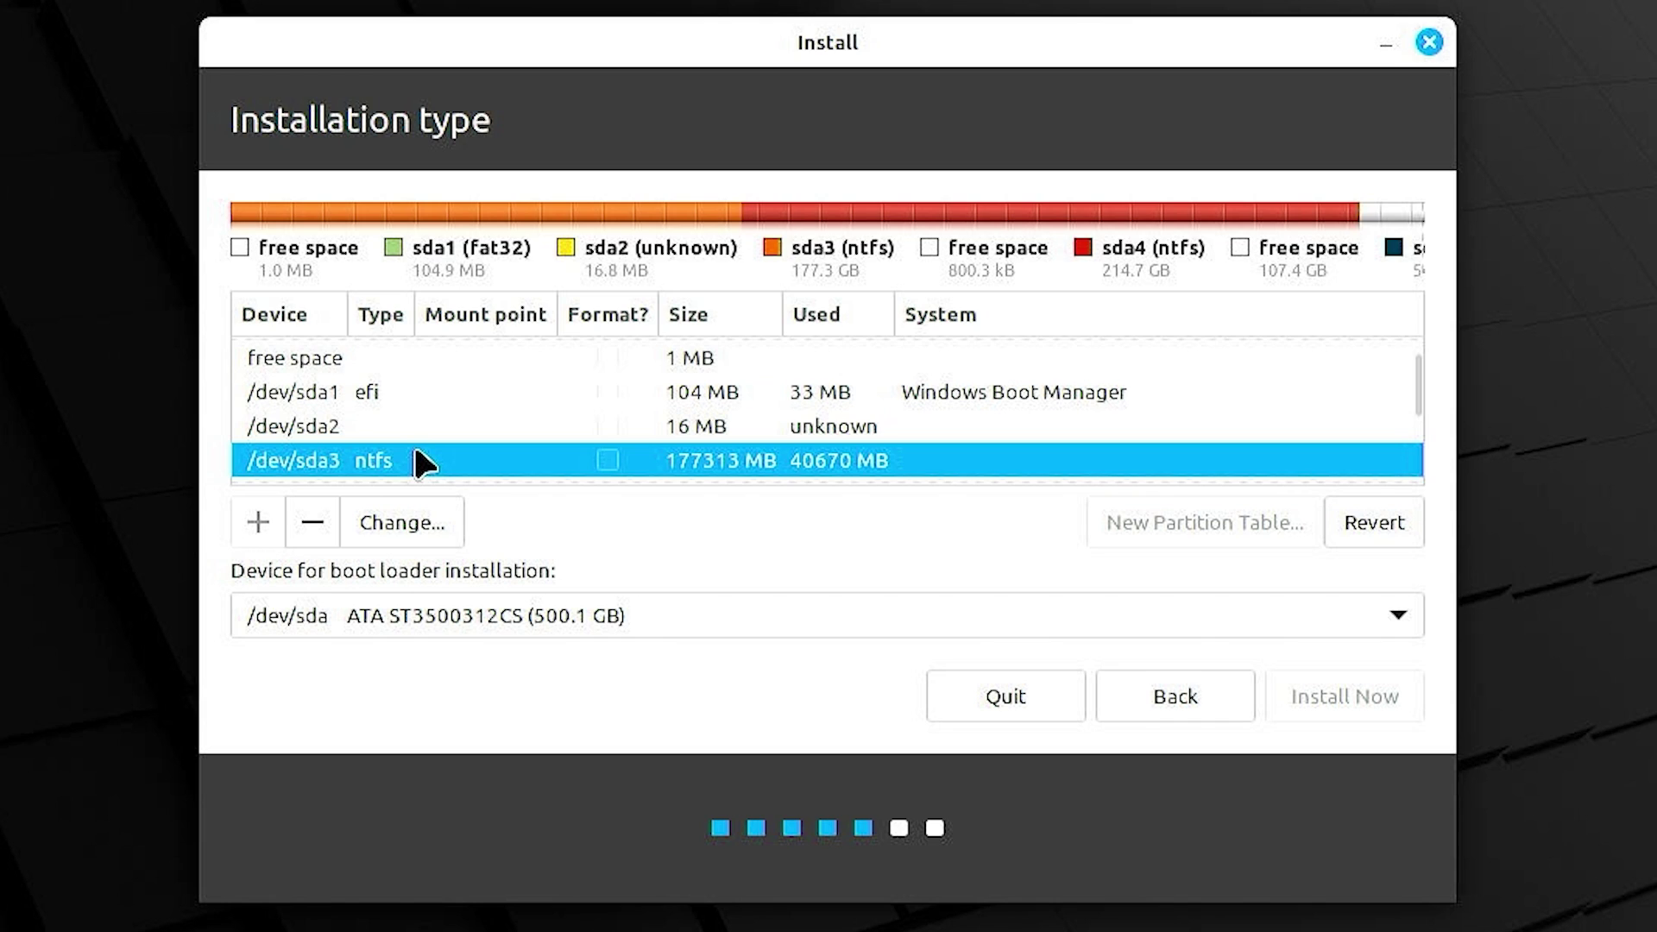
scroll(406, 428, "down", 2)
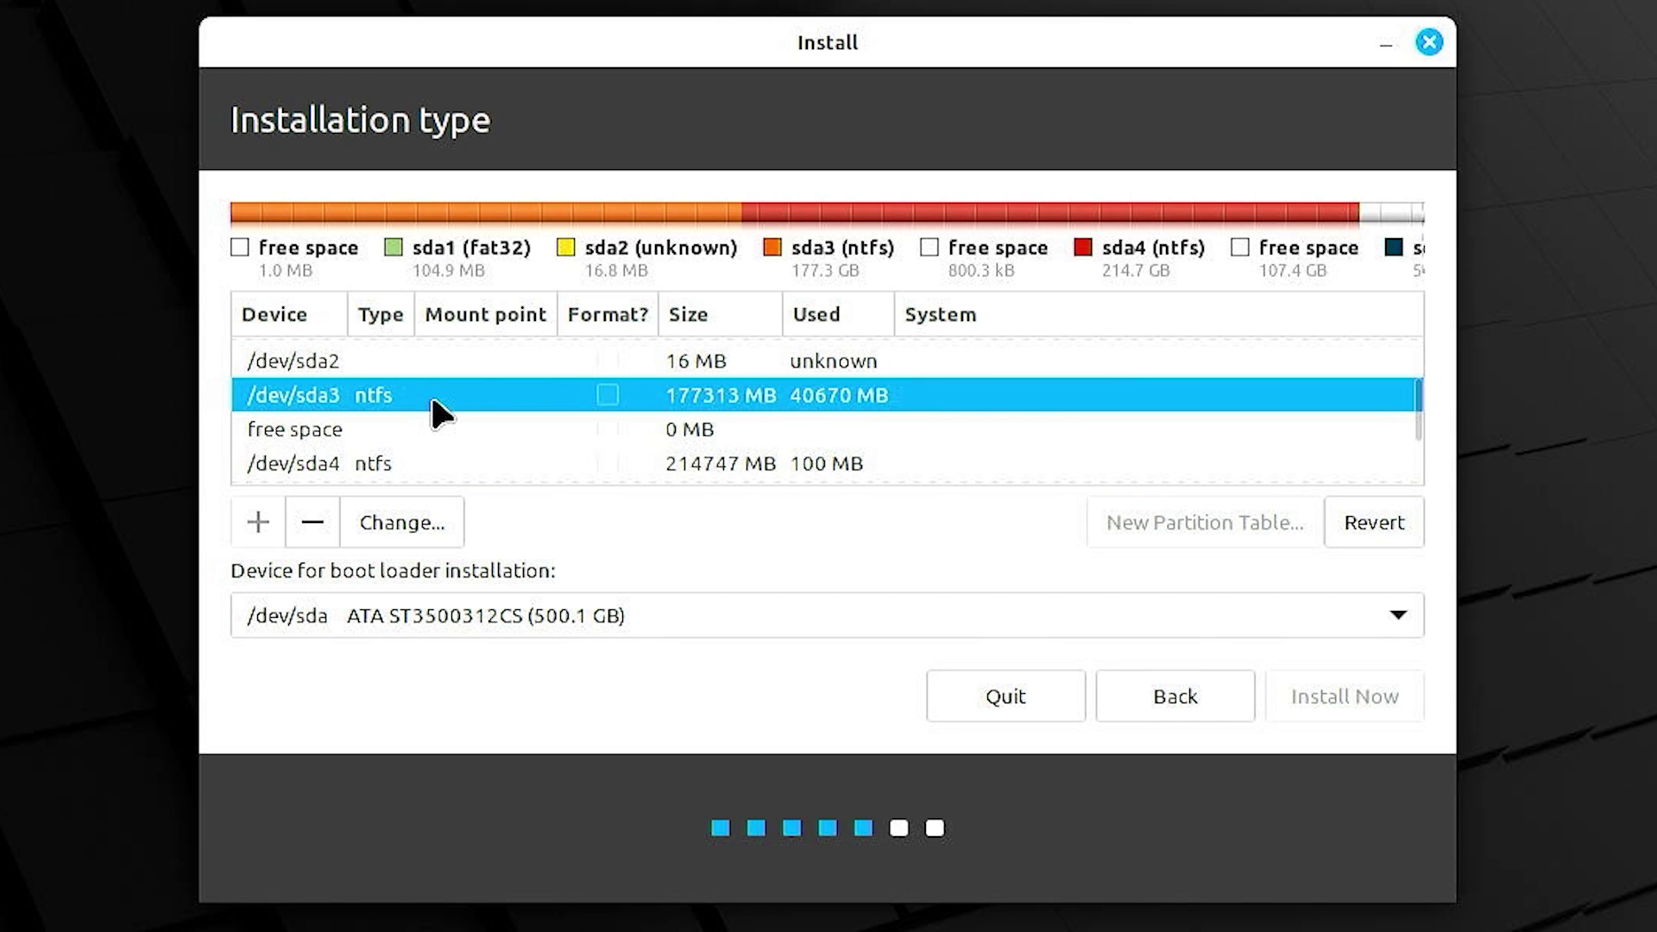
scroll(434, 405, "down", 1)
left_click(449, 441)
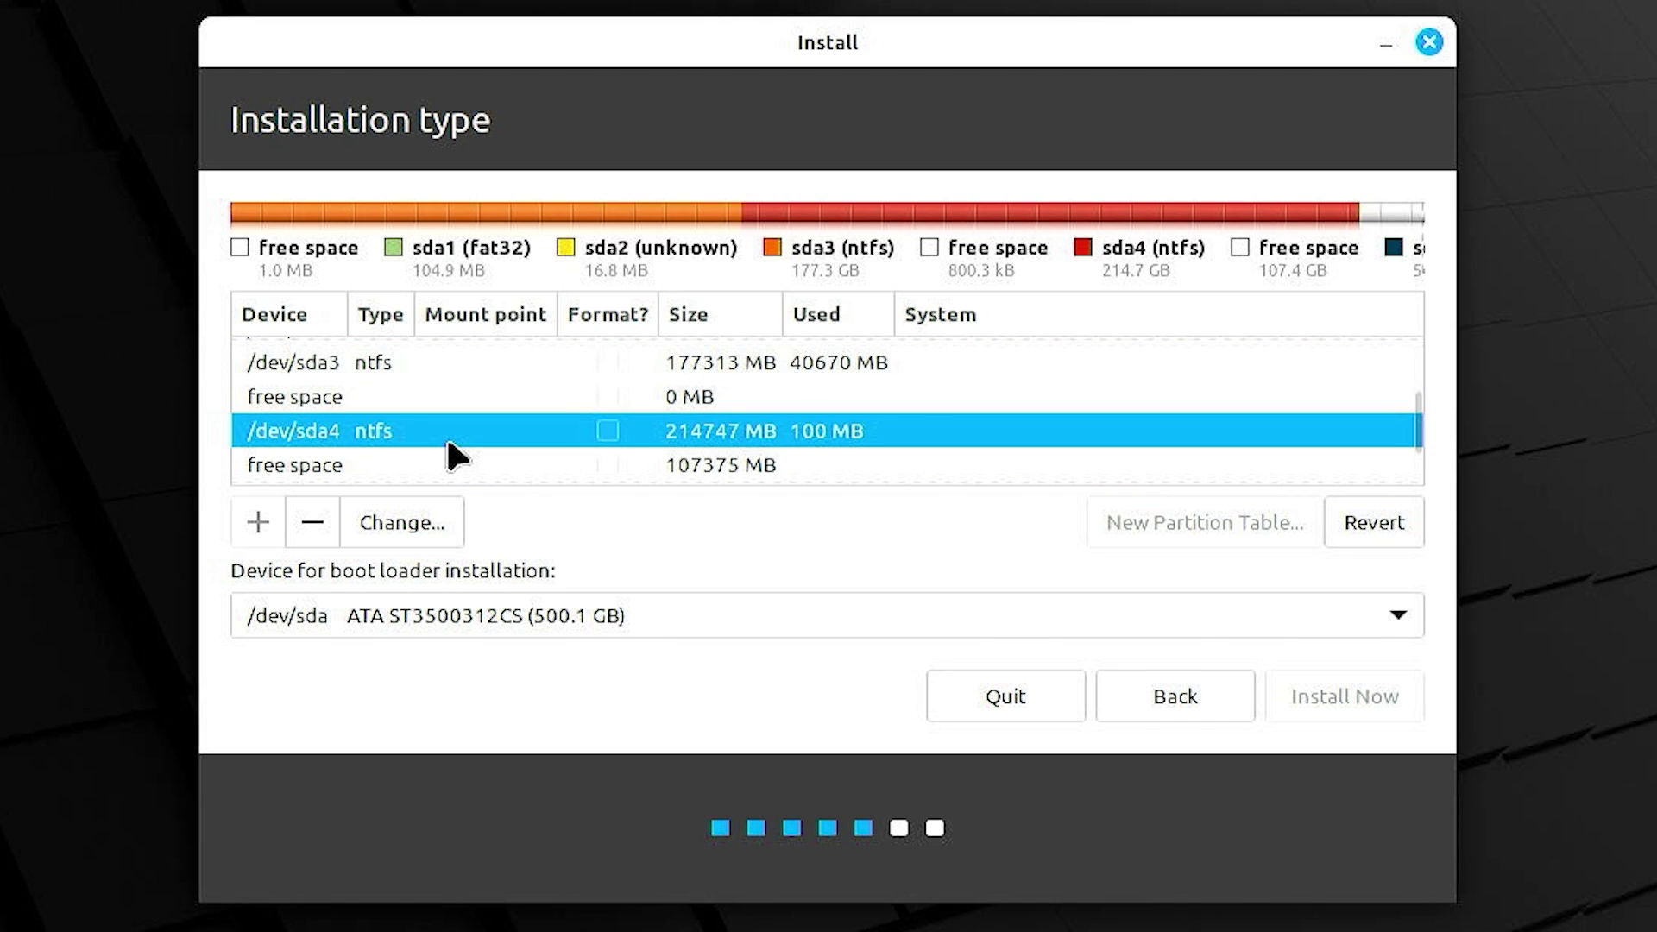
scroll(405, 405, "down", 1)
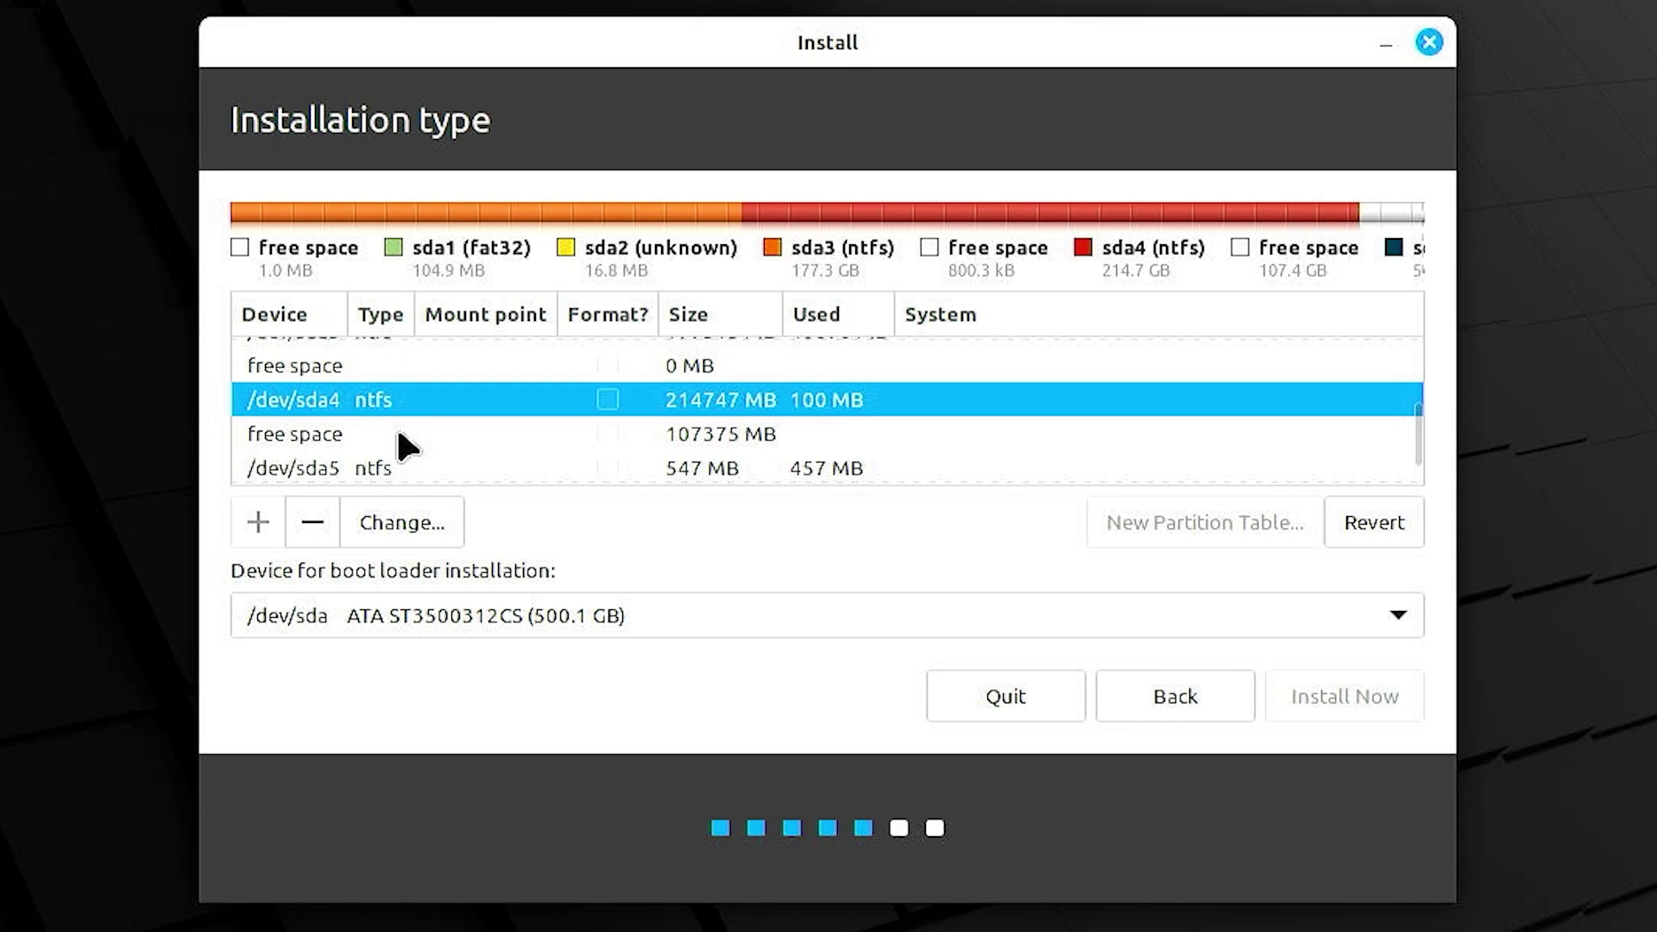
left_click(401, 436)
scroll(402, 442, "up", 4)
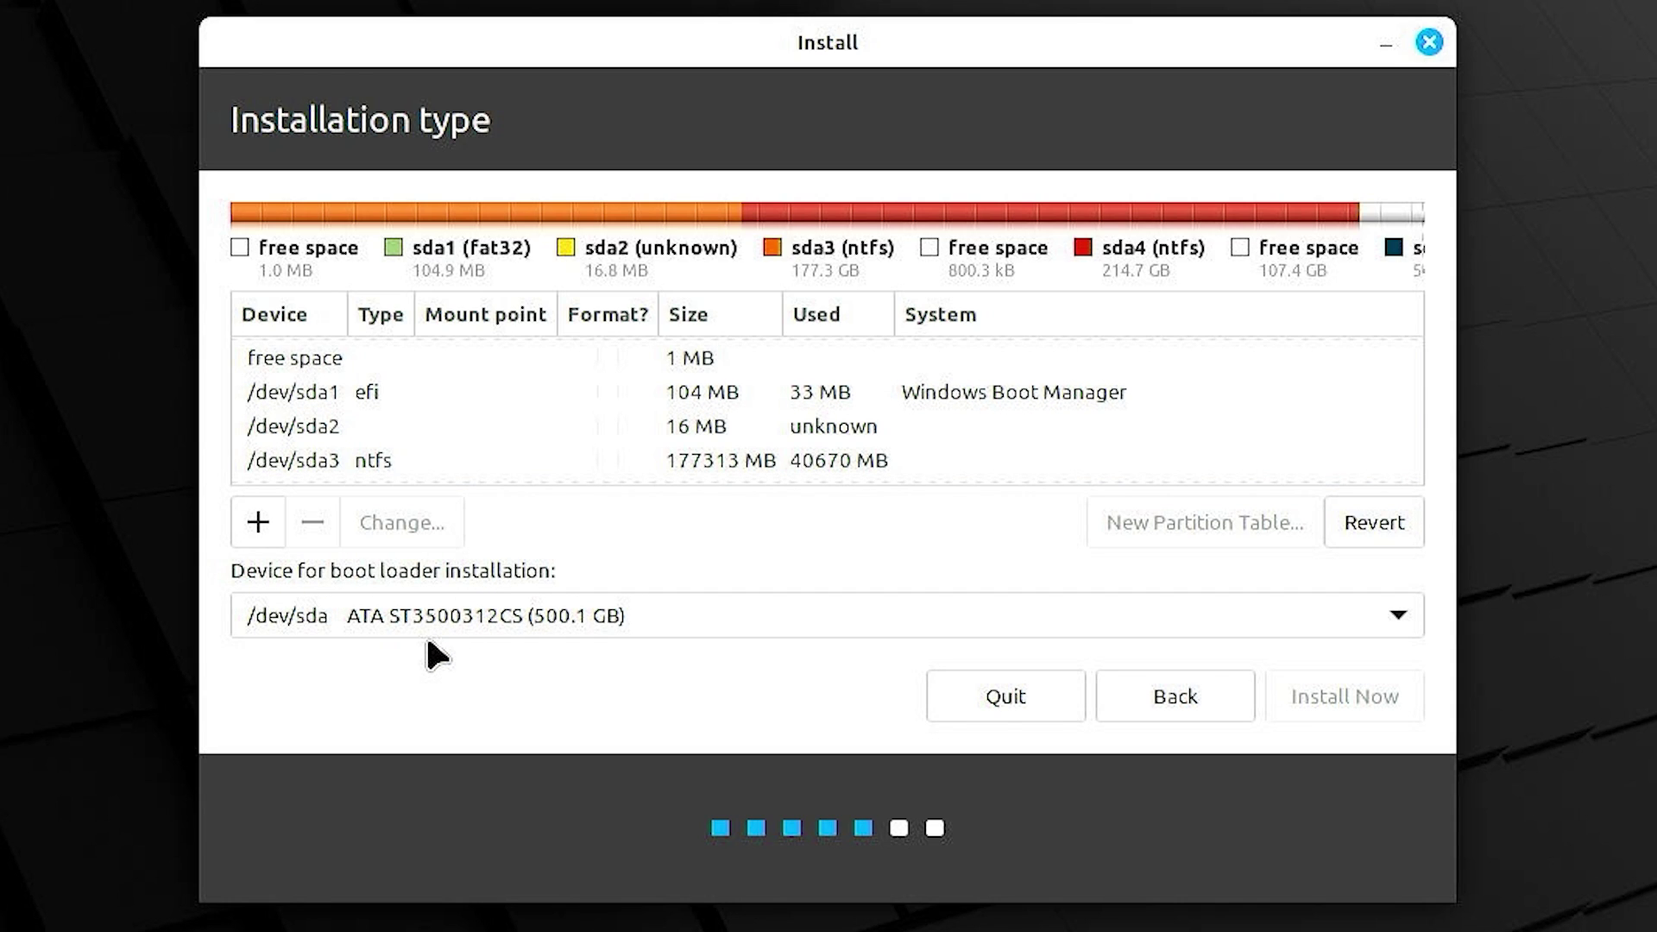
- Set the boot loader device to /dev/sda1 Windows Boot Manager
left_click(414, 399)
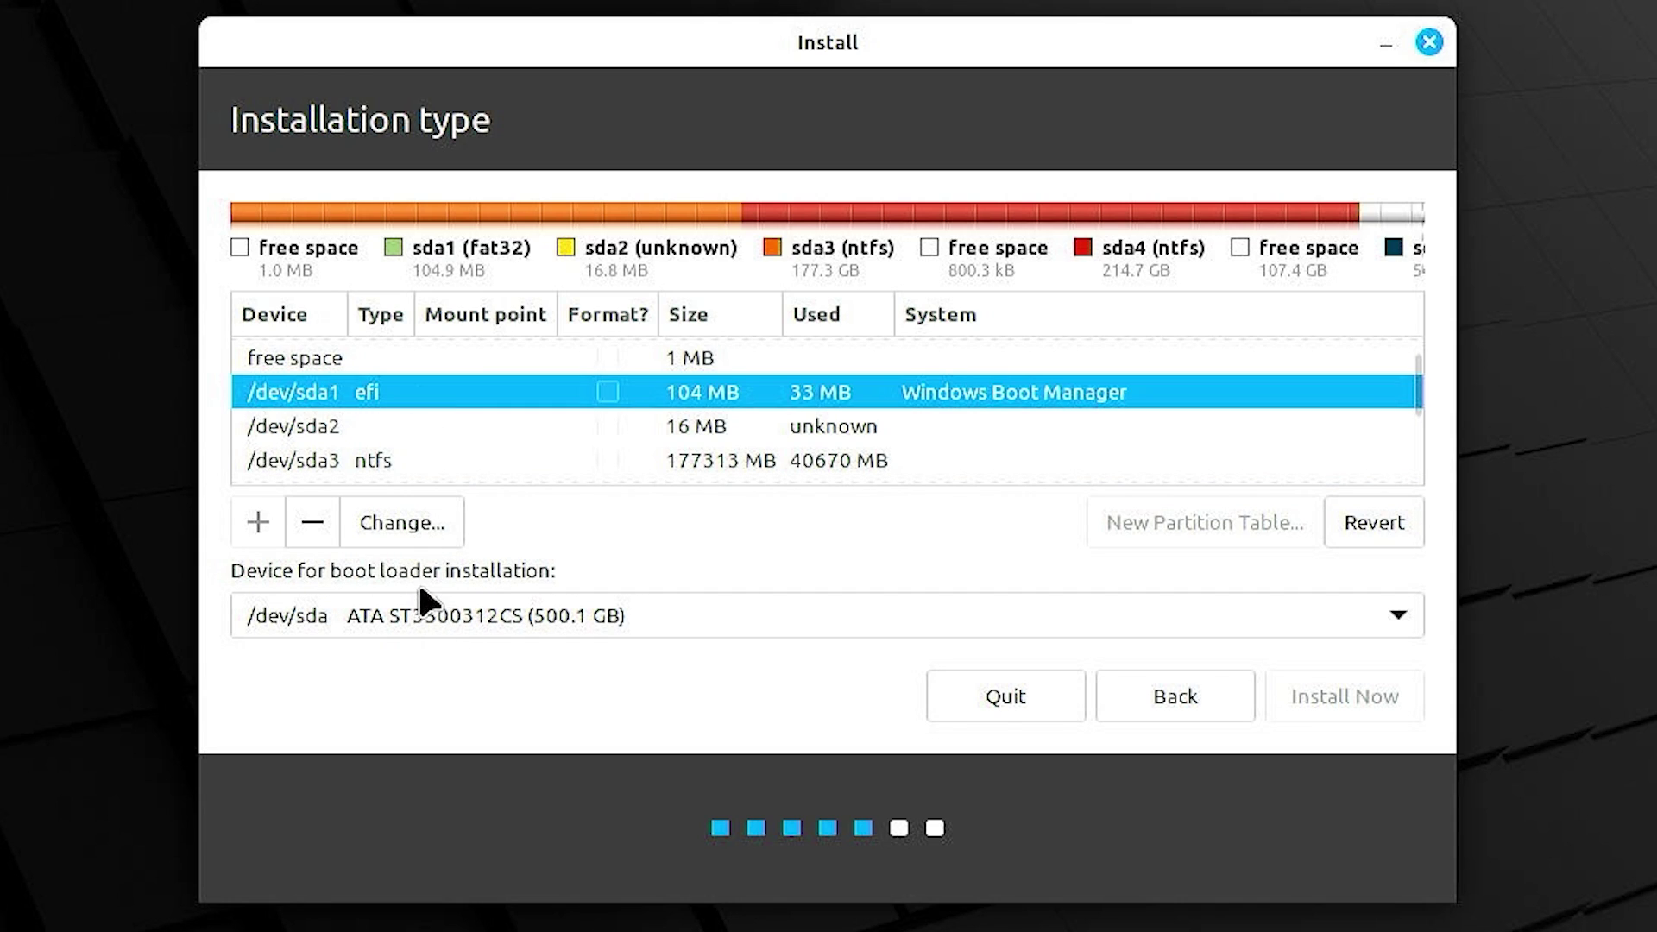
left_click(423, 615)
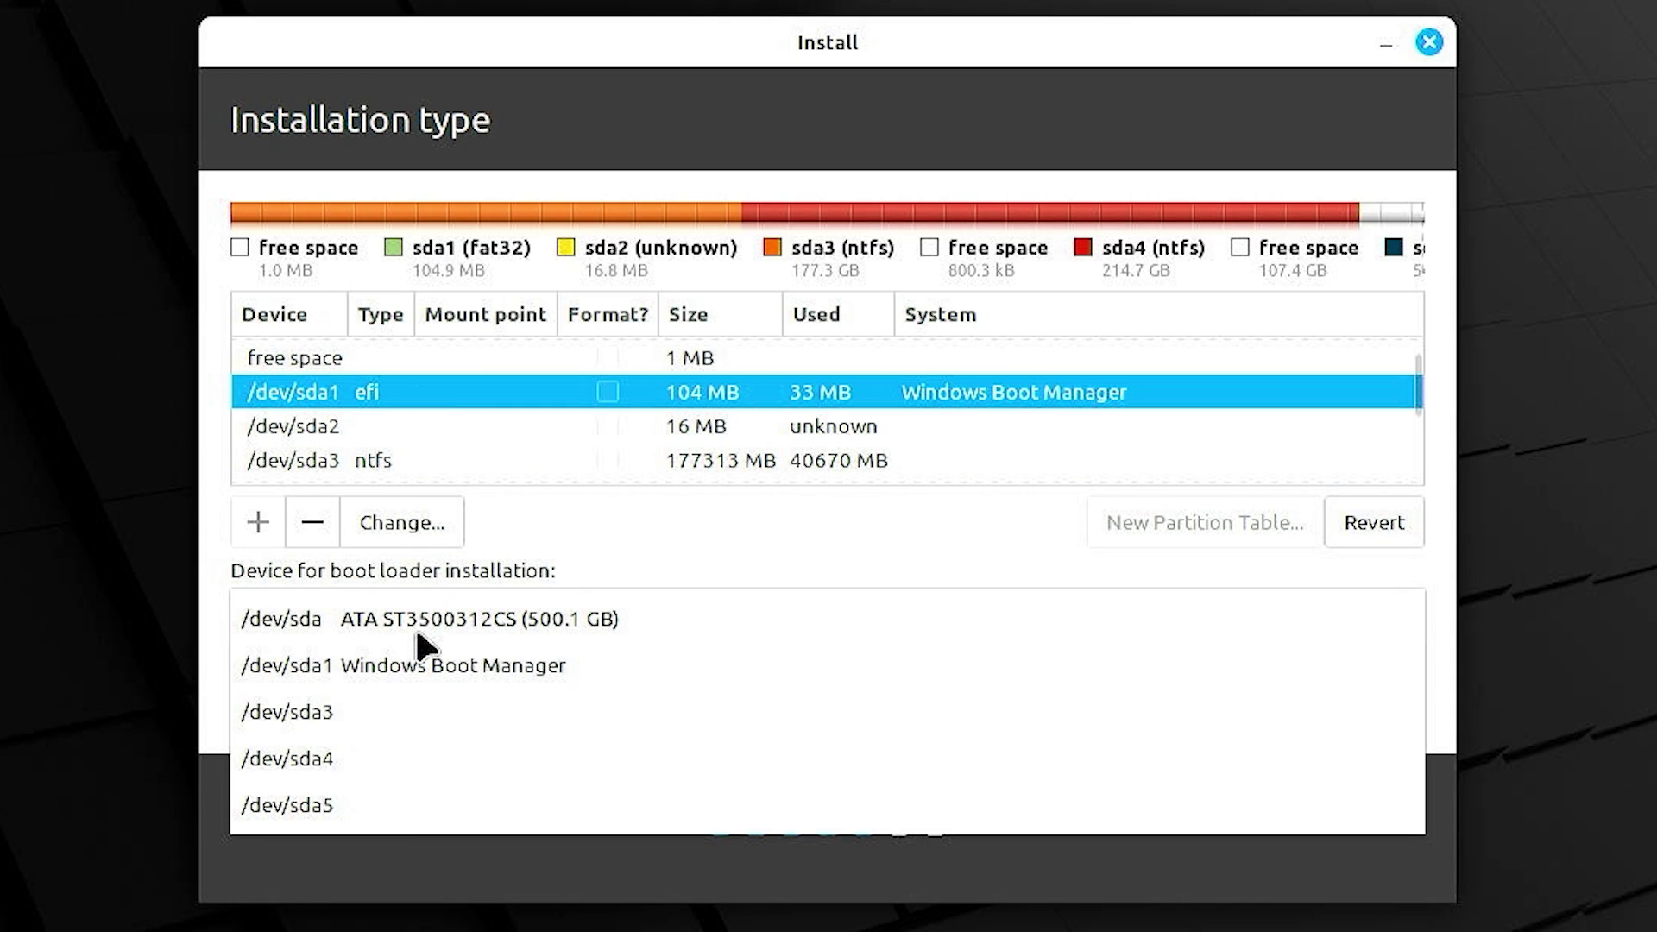
left_click(285, 670)
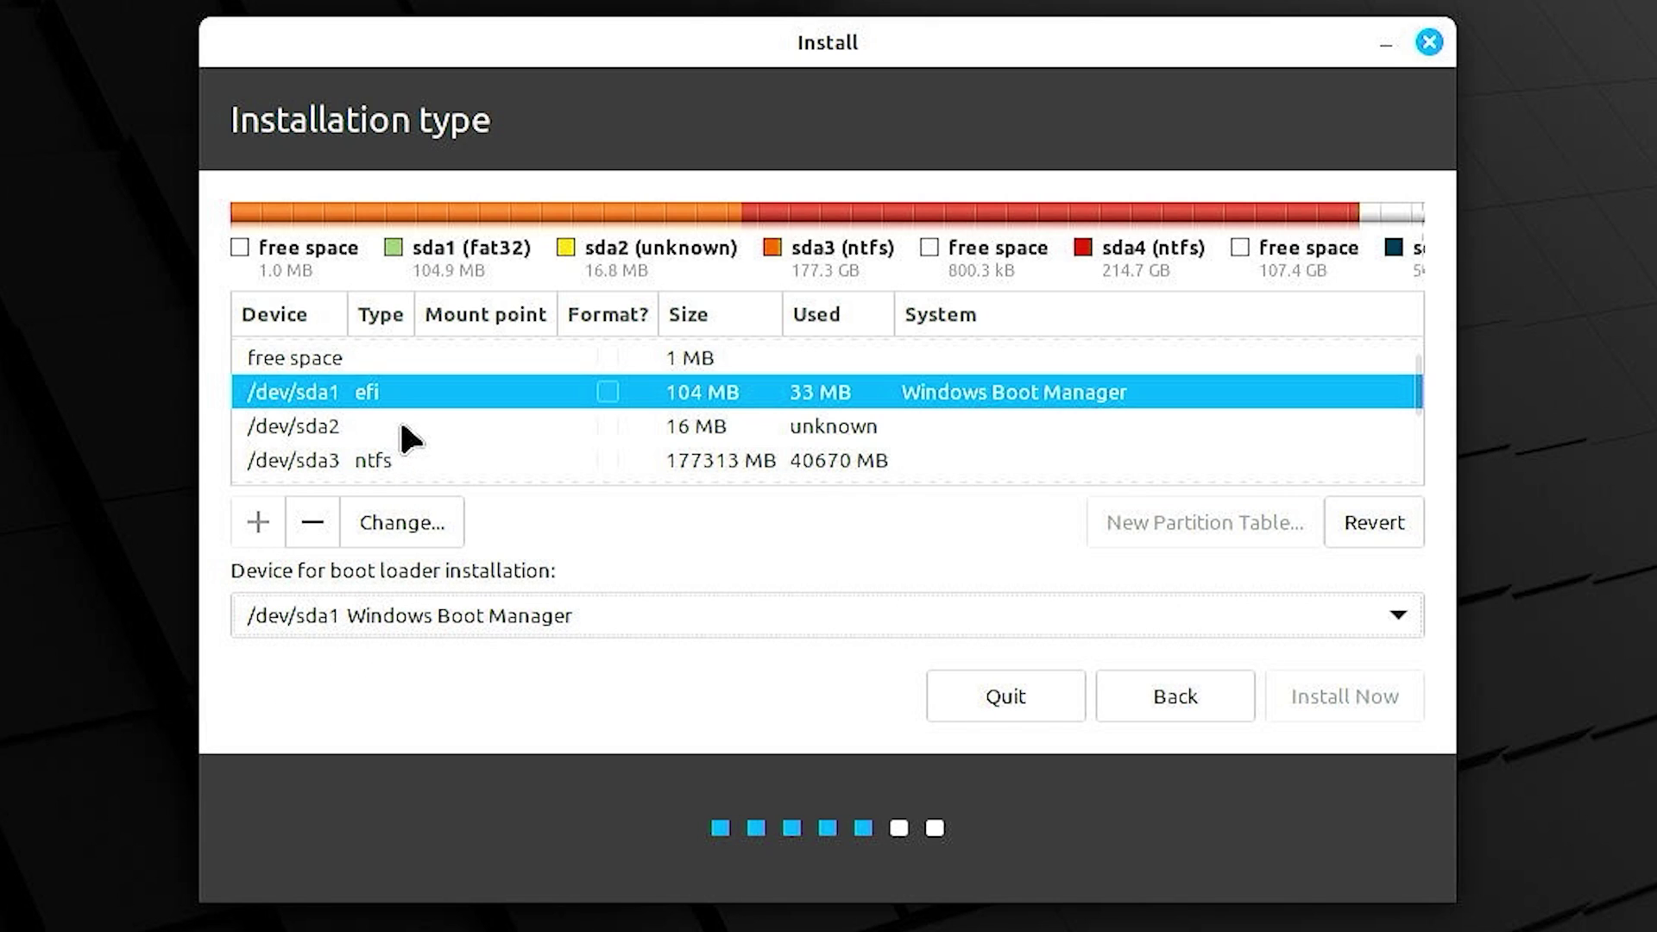
- Select the 107375 MB free space row in the partition list
scroll(404, 438, "down", 1)
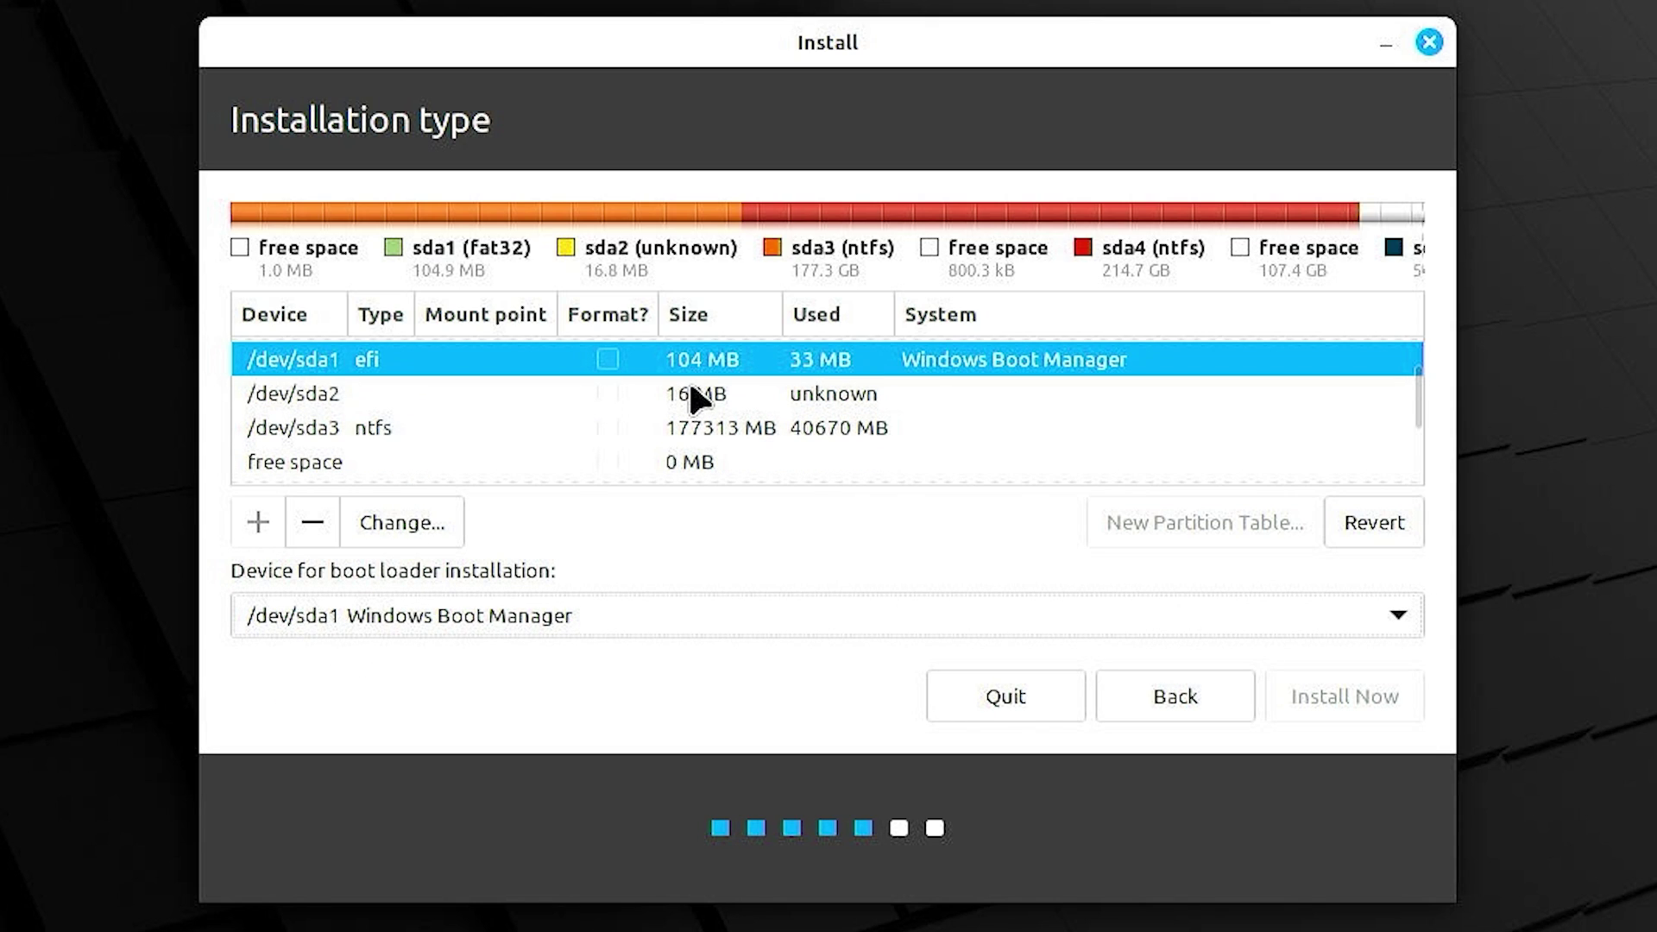
scroll(409, 470, "down", 2)
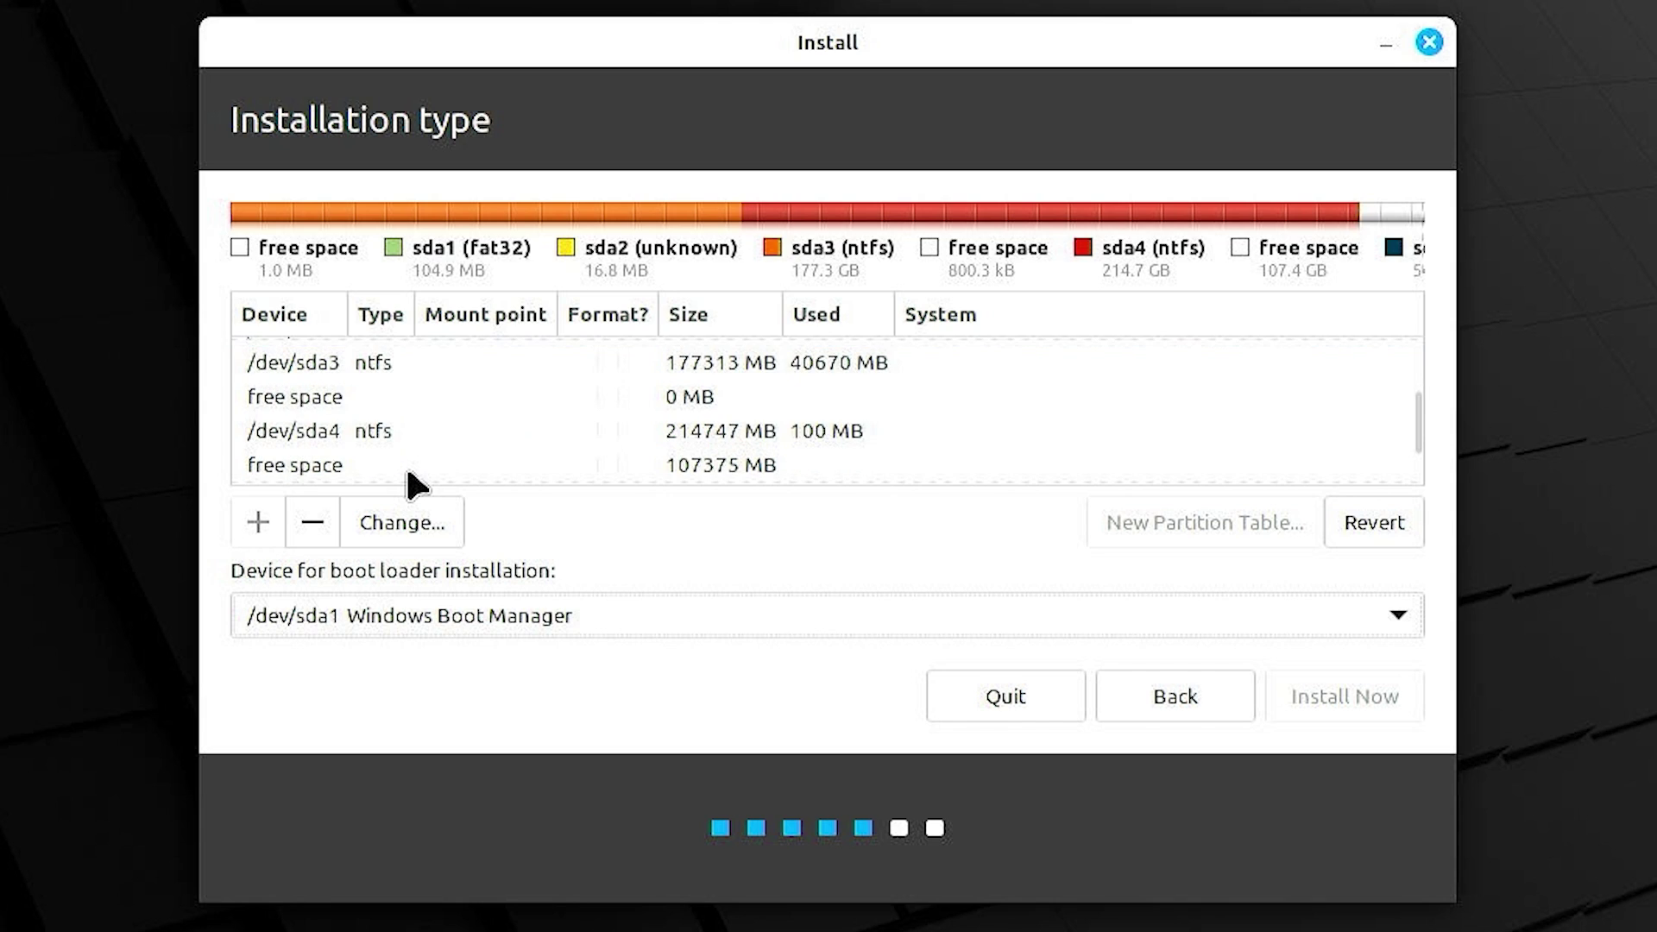
left_click(438, 465)
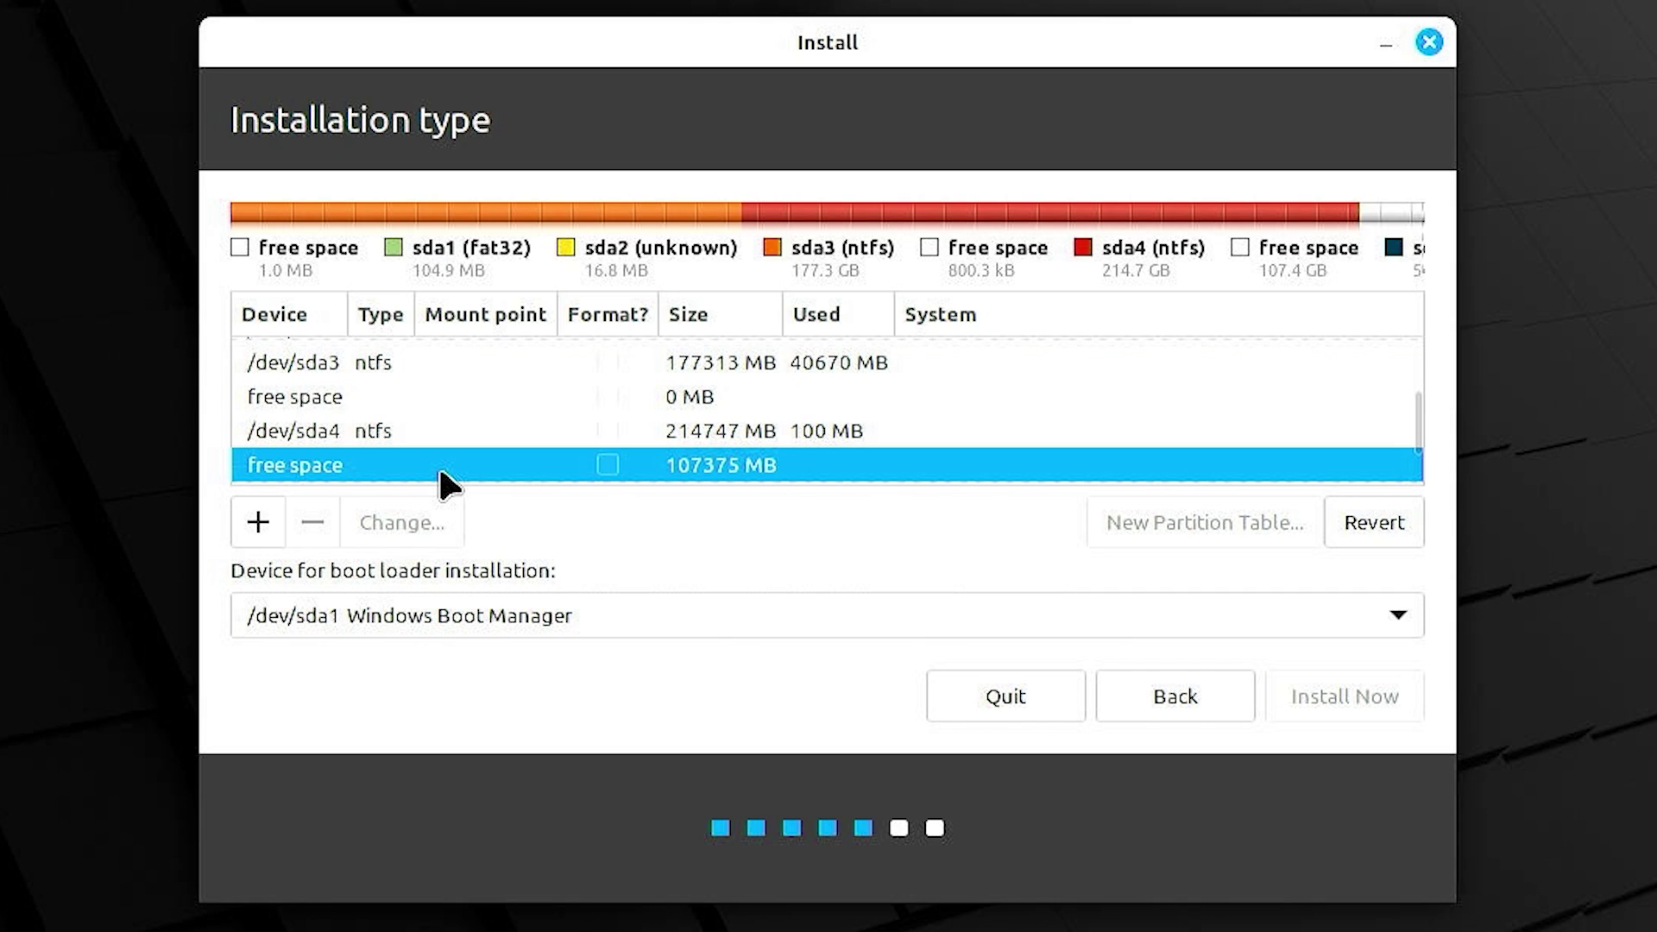
scroll(439, 464, "down", 1)
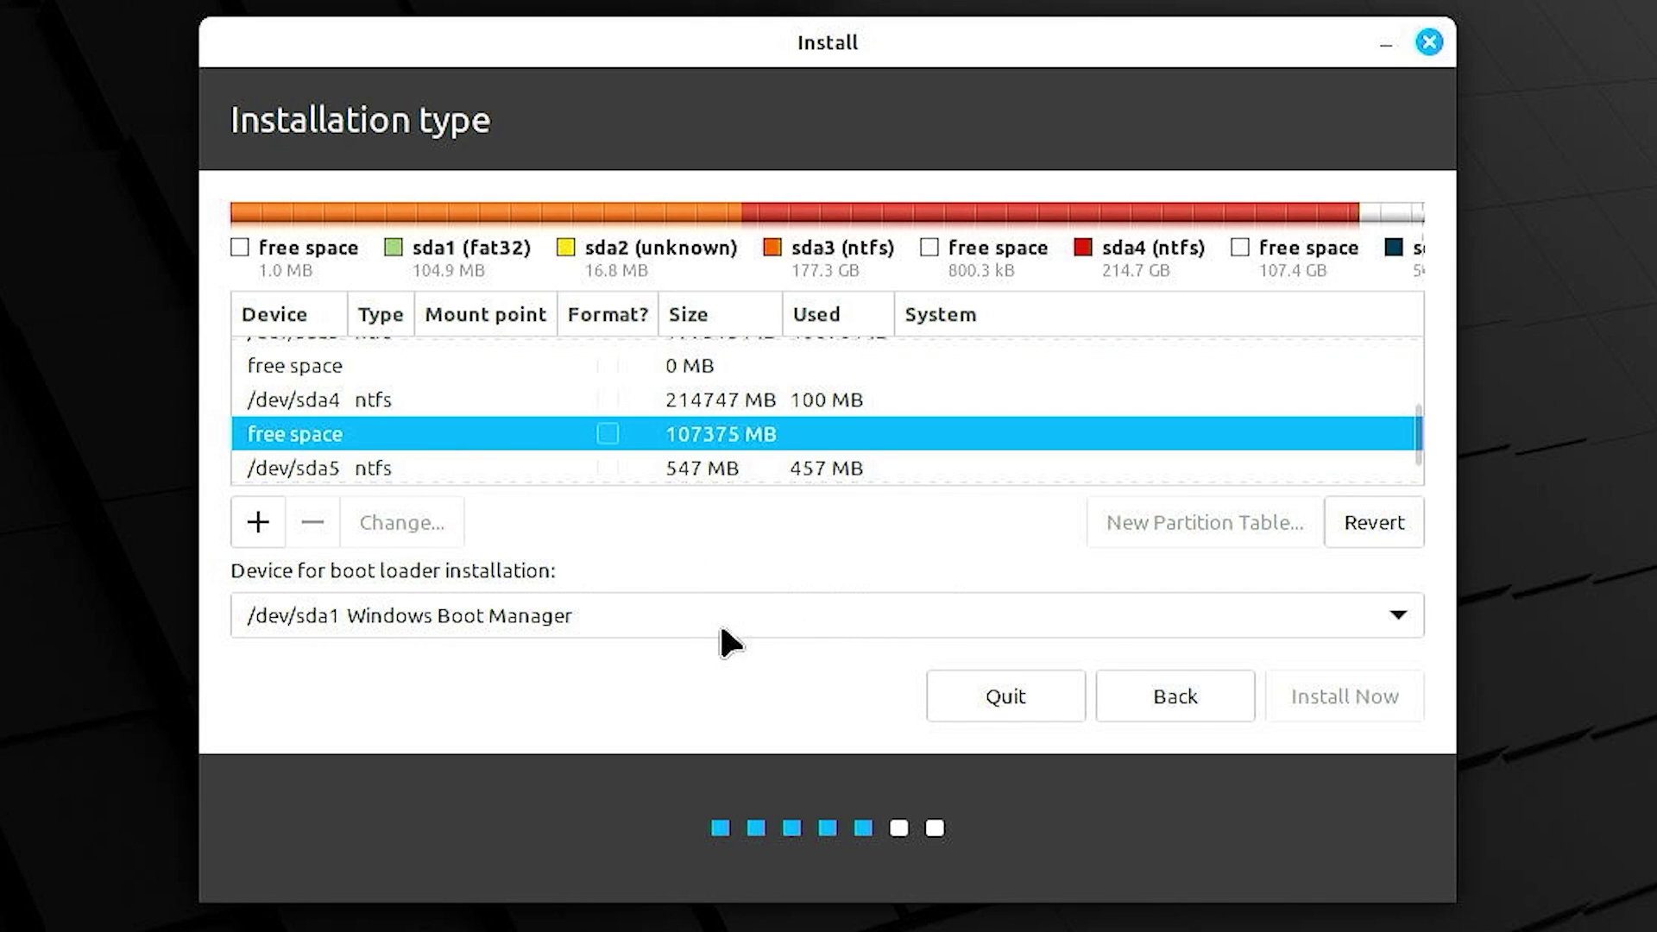
- Create a 20480 MB Ext4 partition mounted at / in the free space
left_click(277, 517)
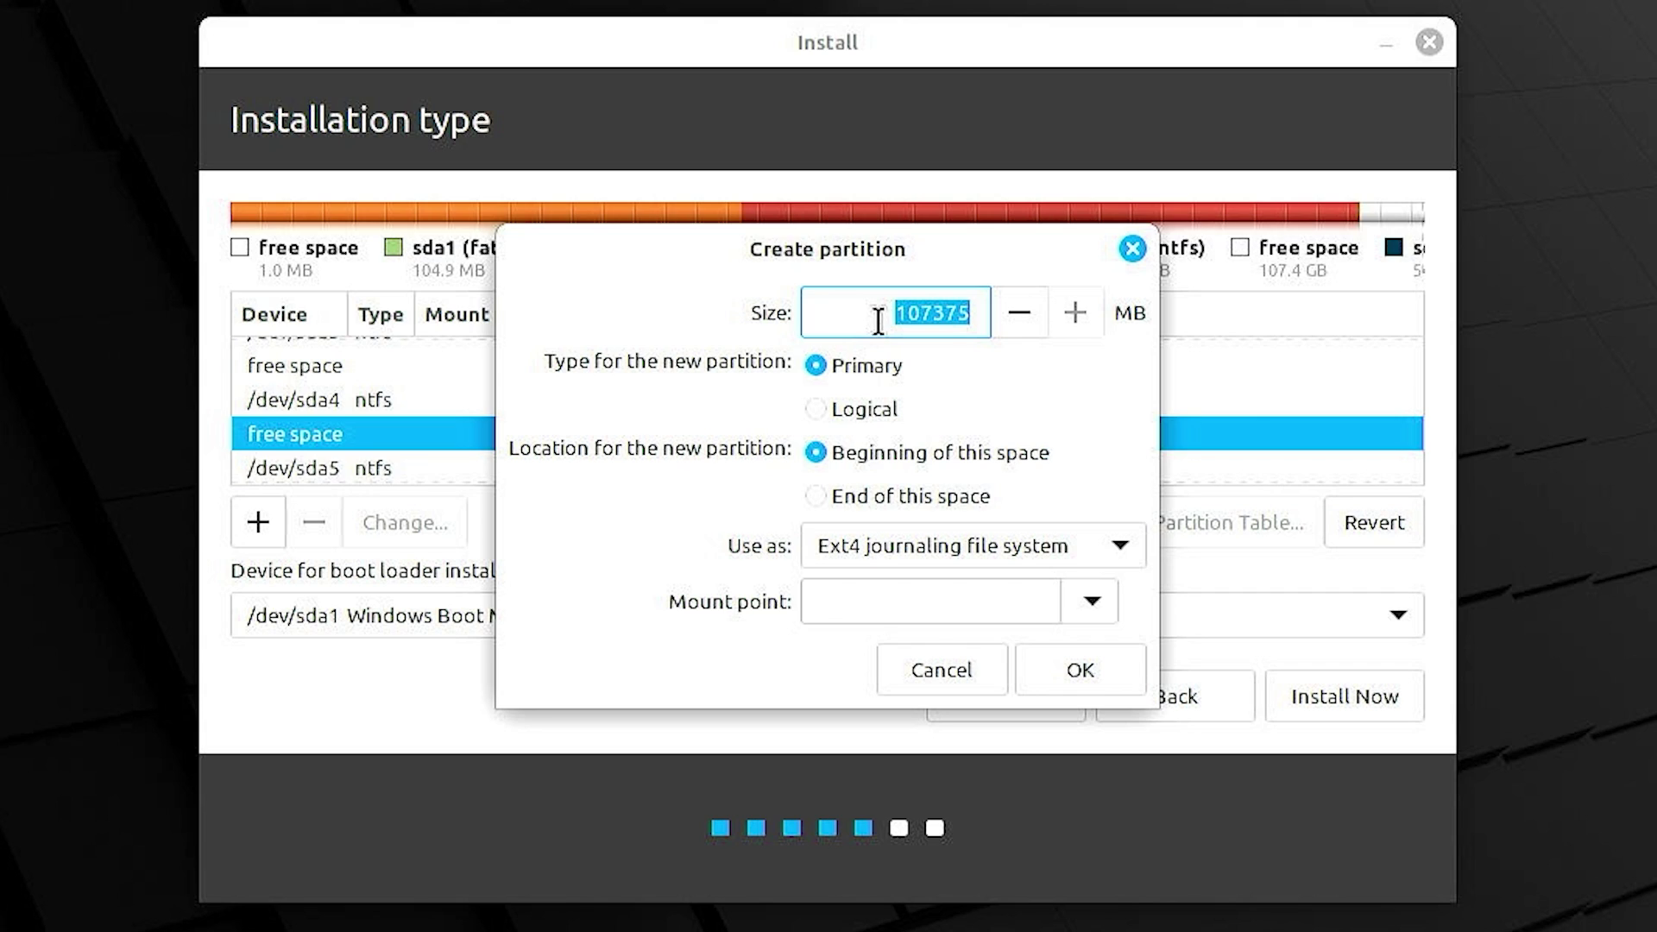
key("BackSpace")
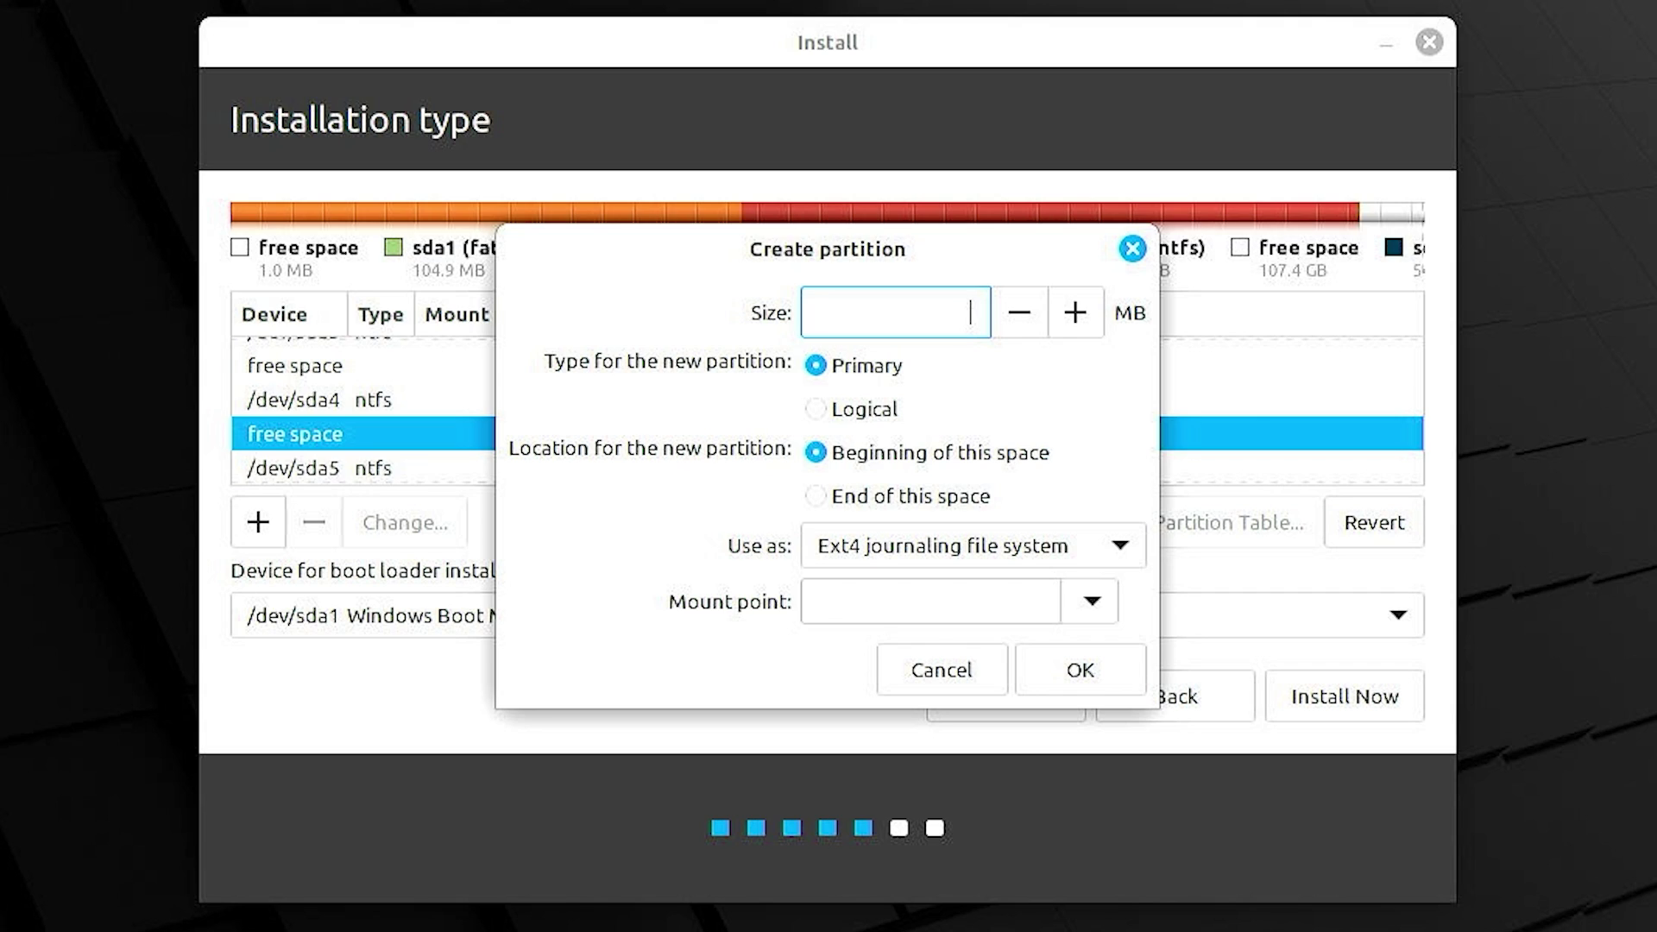
type("20480")
left_click(1092, 604)
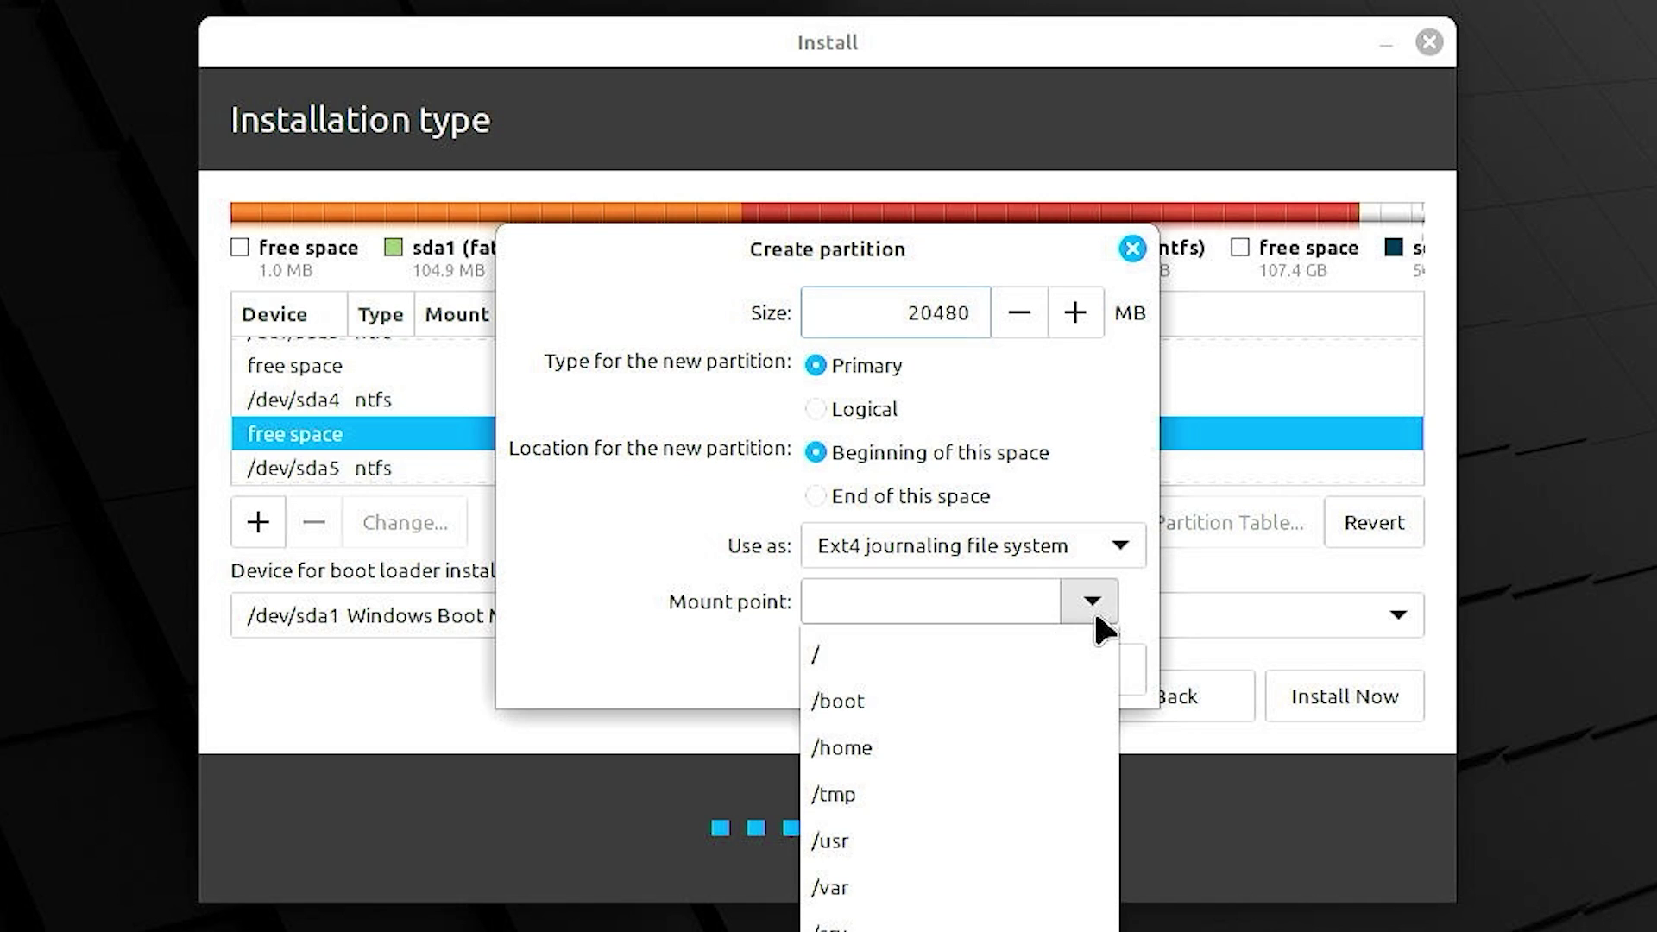
left_click(873, 660)
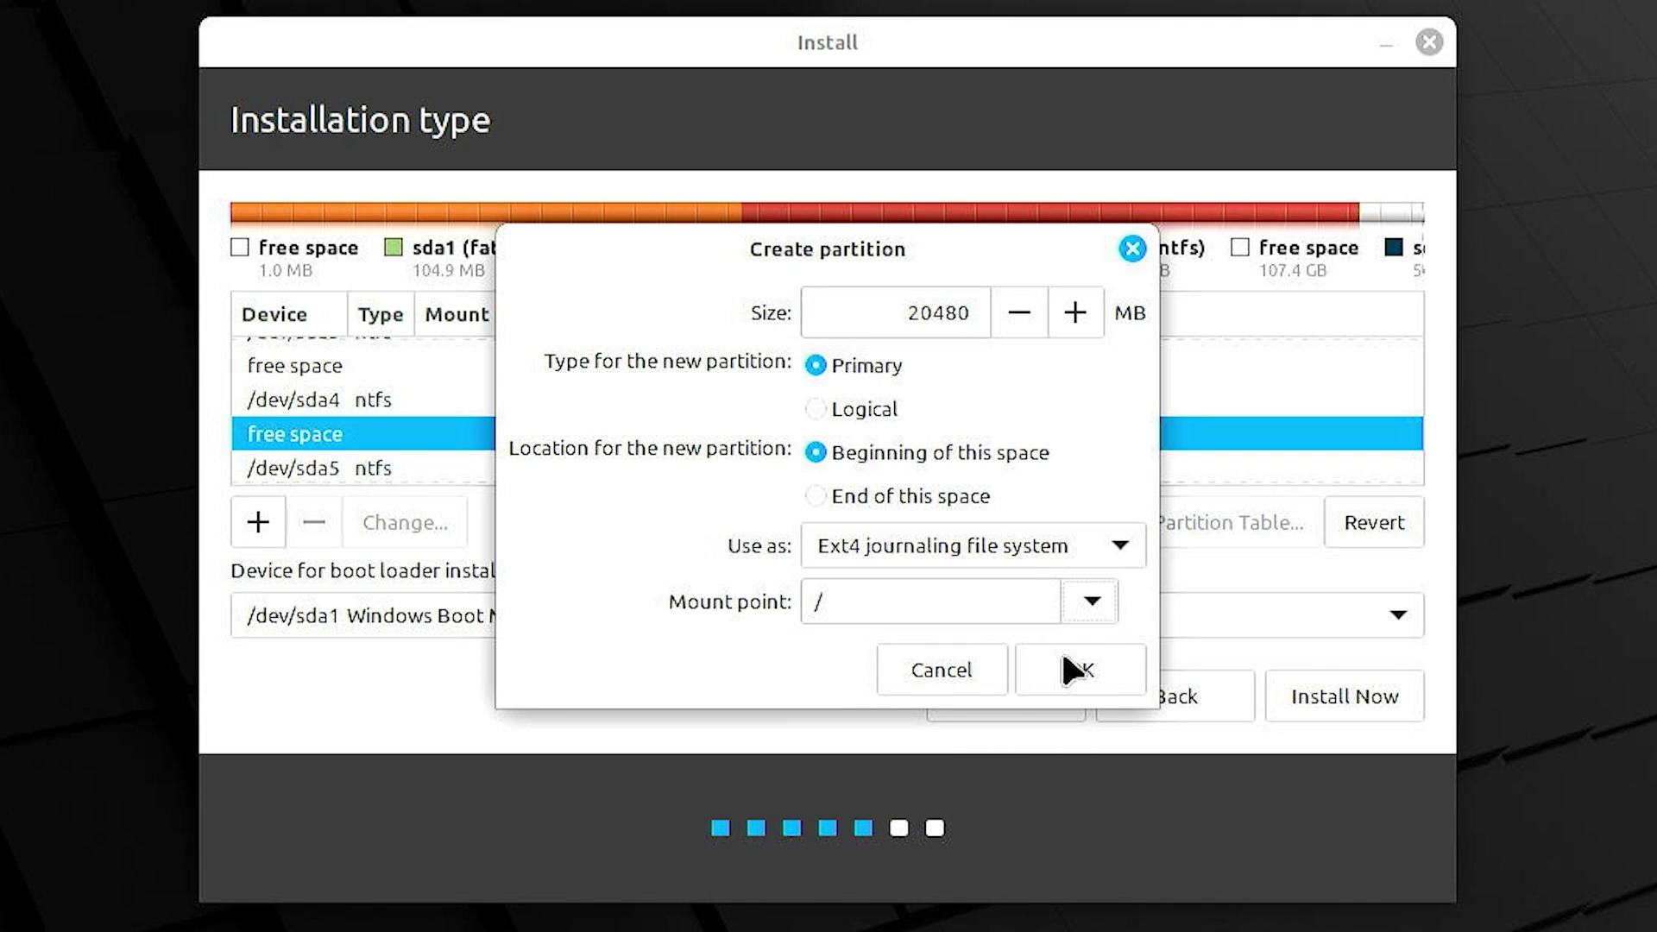
left_click(1111, 660)
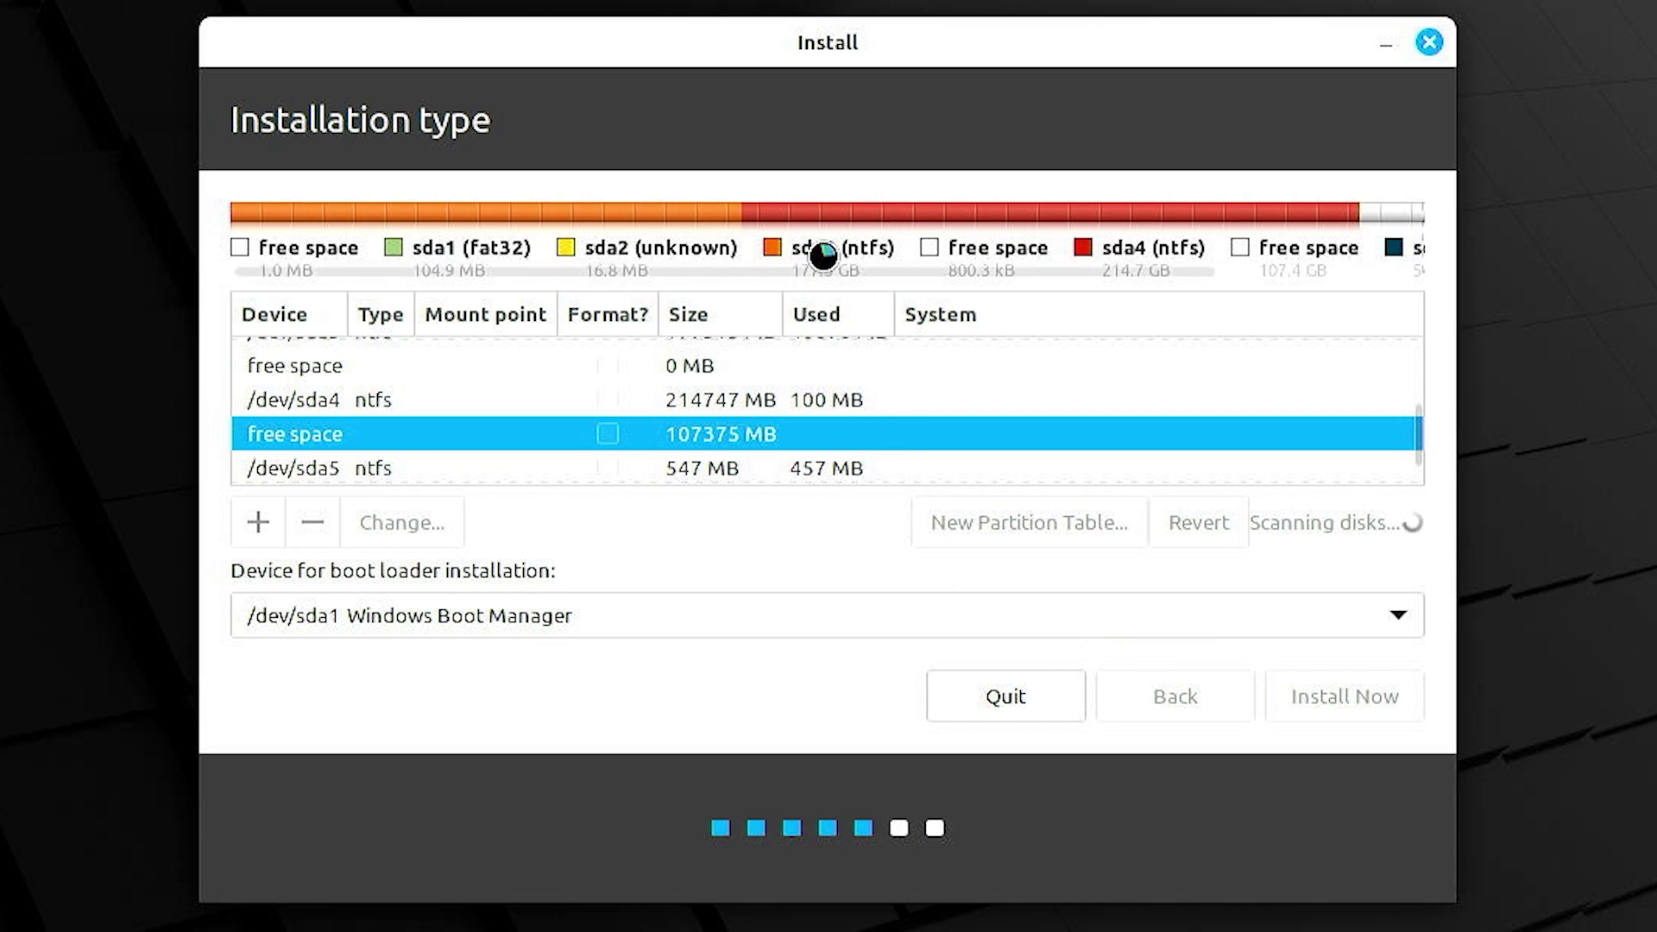
- Verify /dev/sda6 as the ext4 root partition and select the 86895 MB free space
scroll(980, 252, "right", 3)
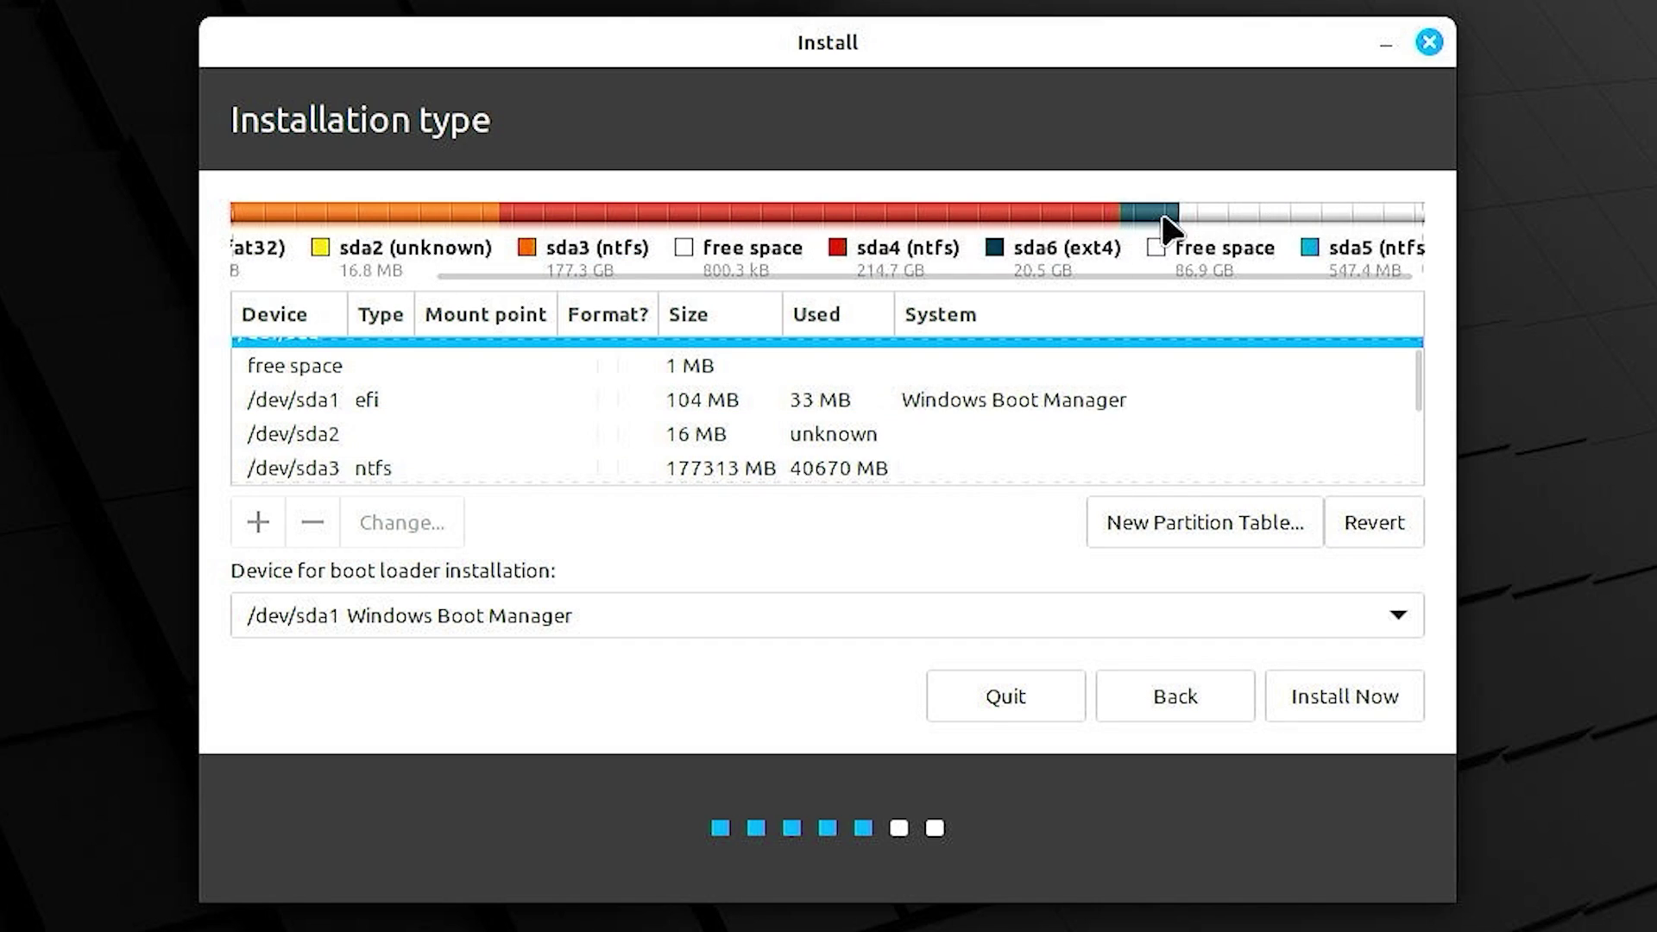
scroll(685, 479, "down", 2)
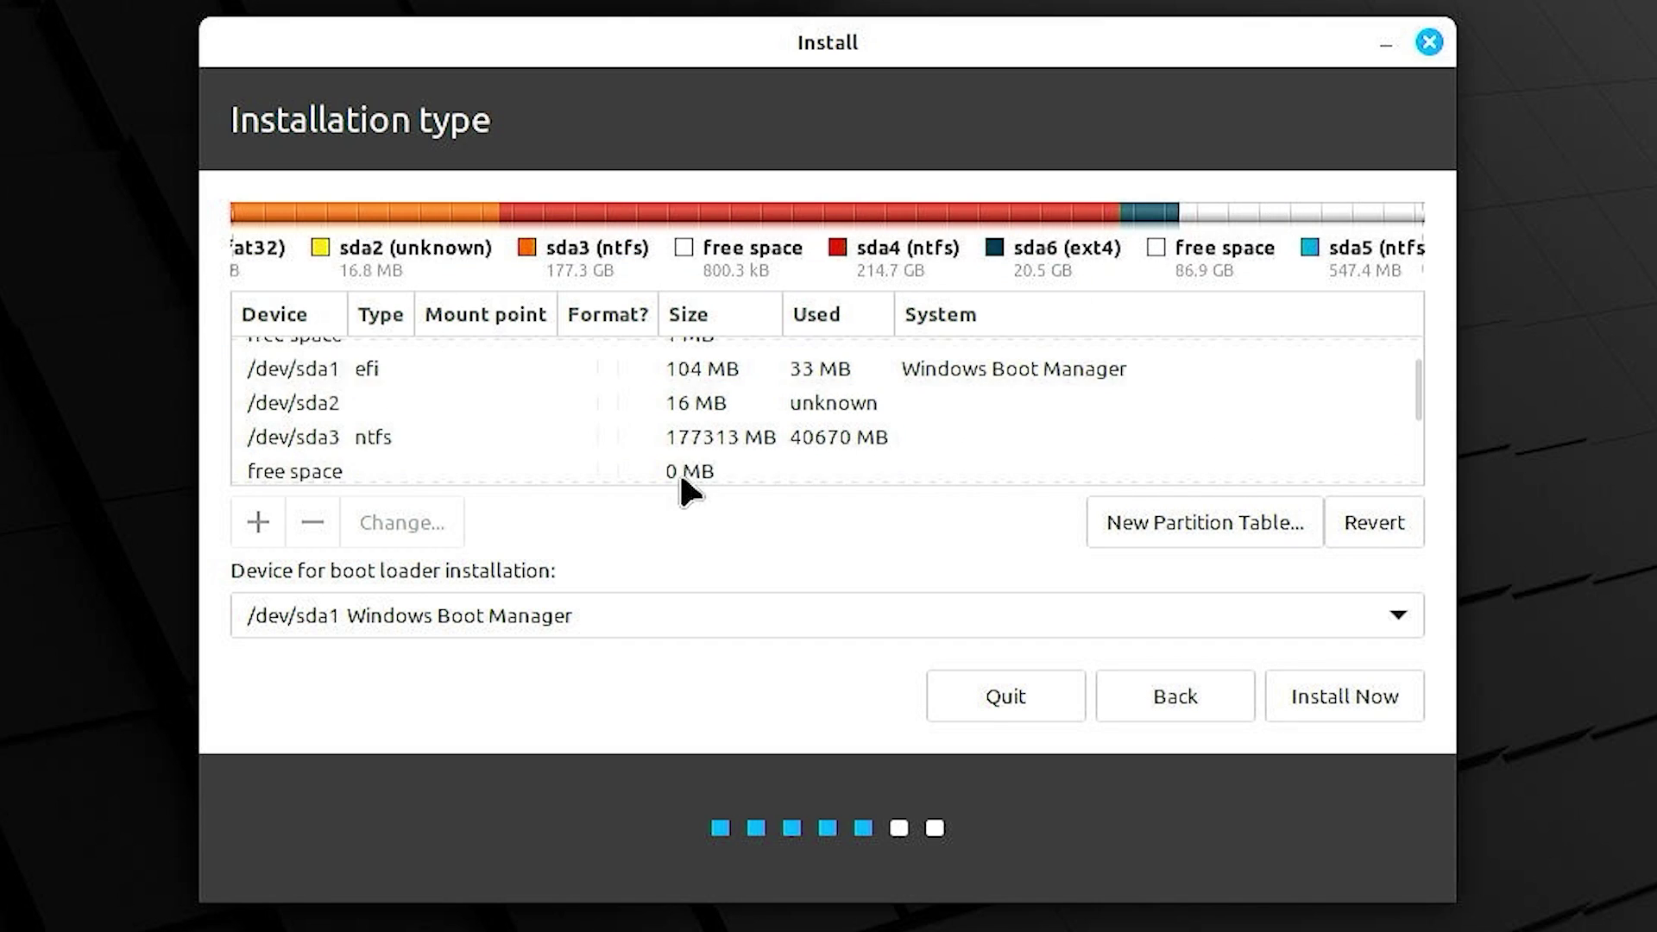
scroll(606, 444, "down", 1)
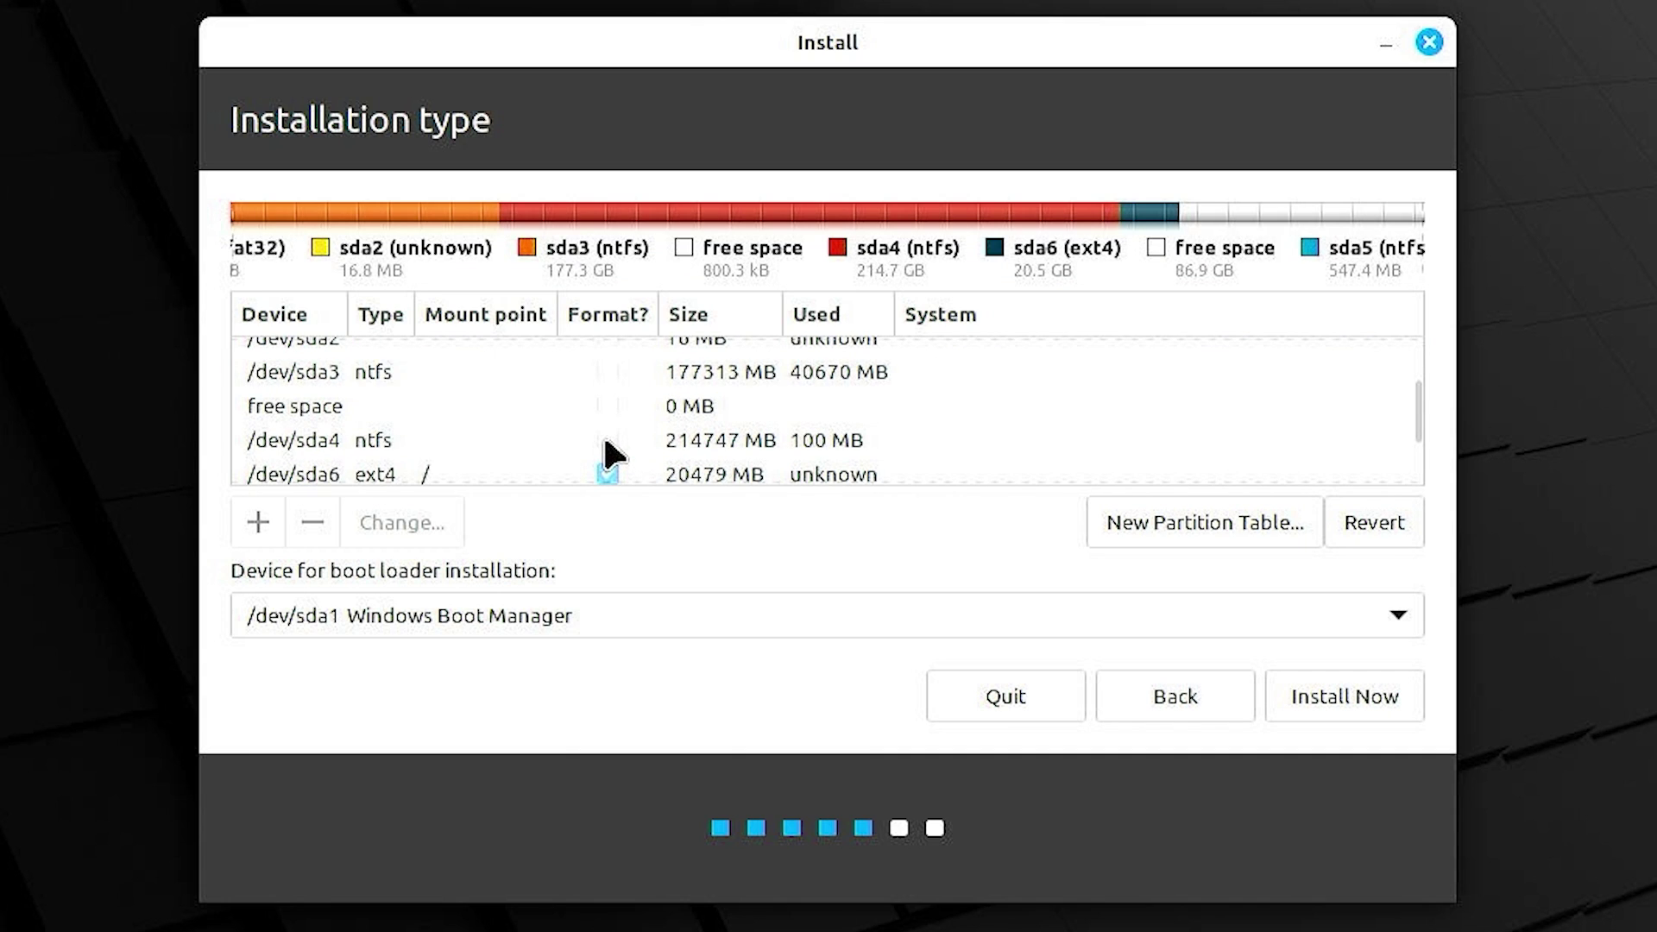
scroll(605, 442, "down", 2)
left_click(606, 441)
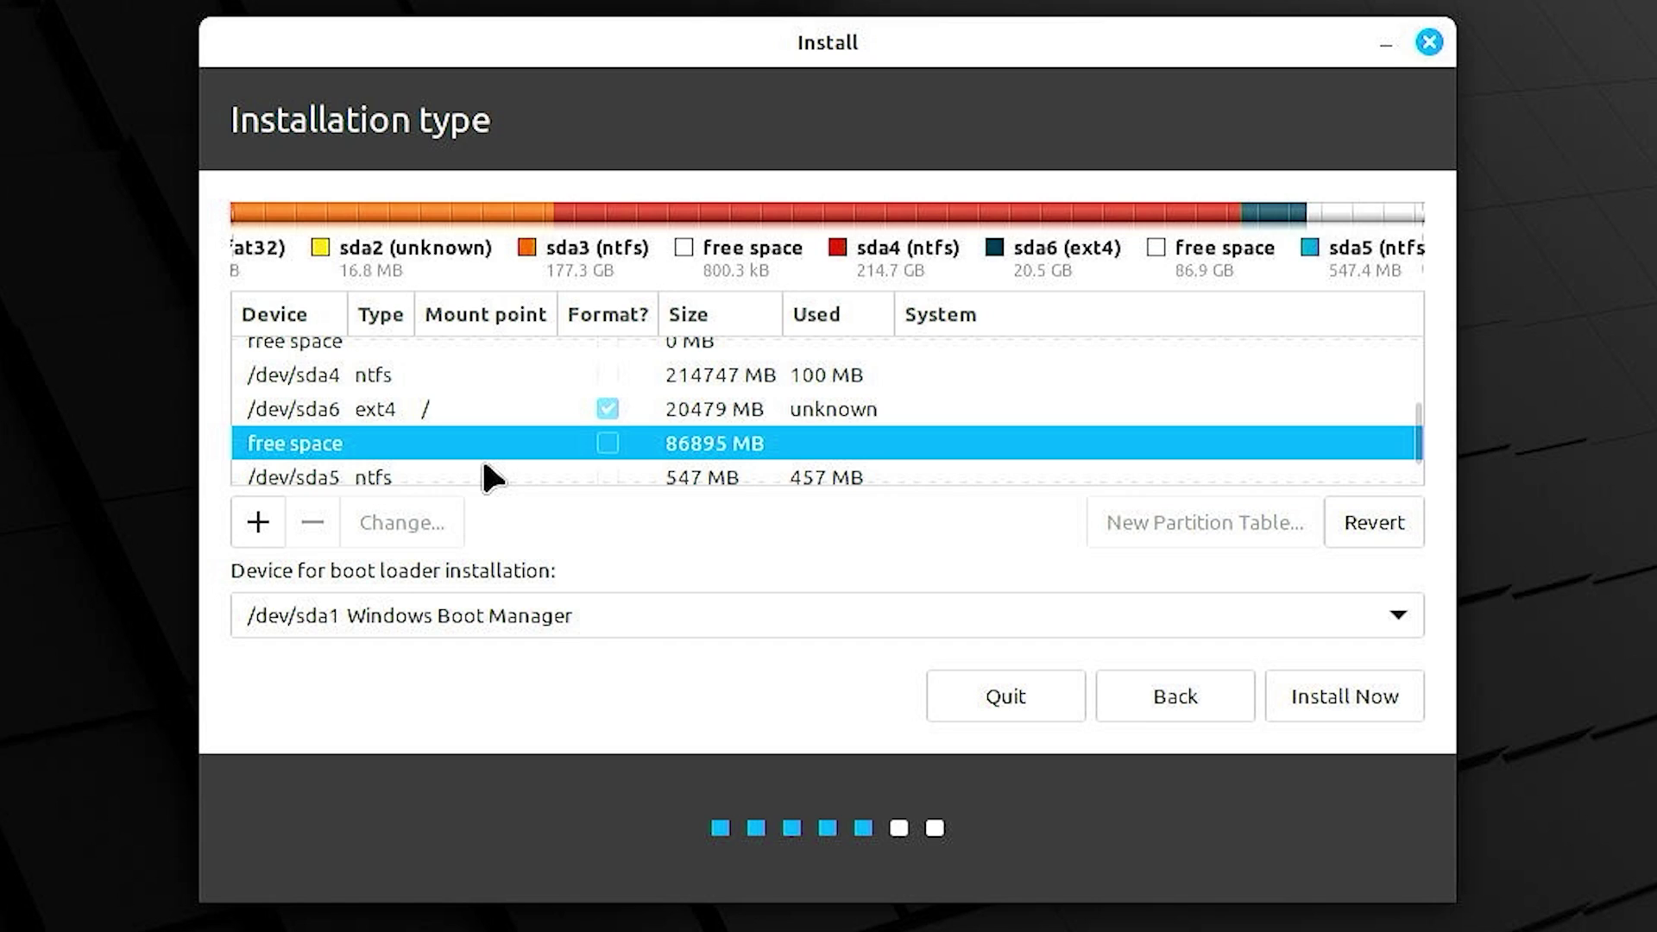
- Create an 8192 MB swap area partition at the end of the free space
scroll(501, 440, "down", 1)
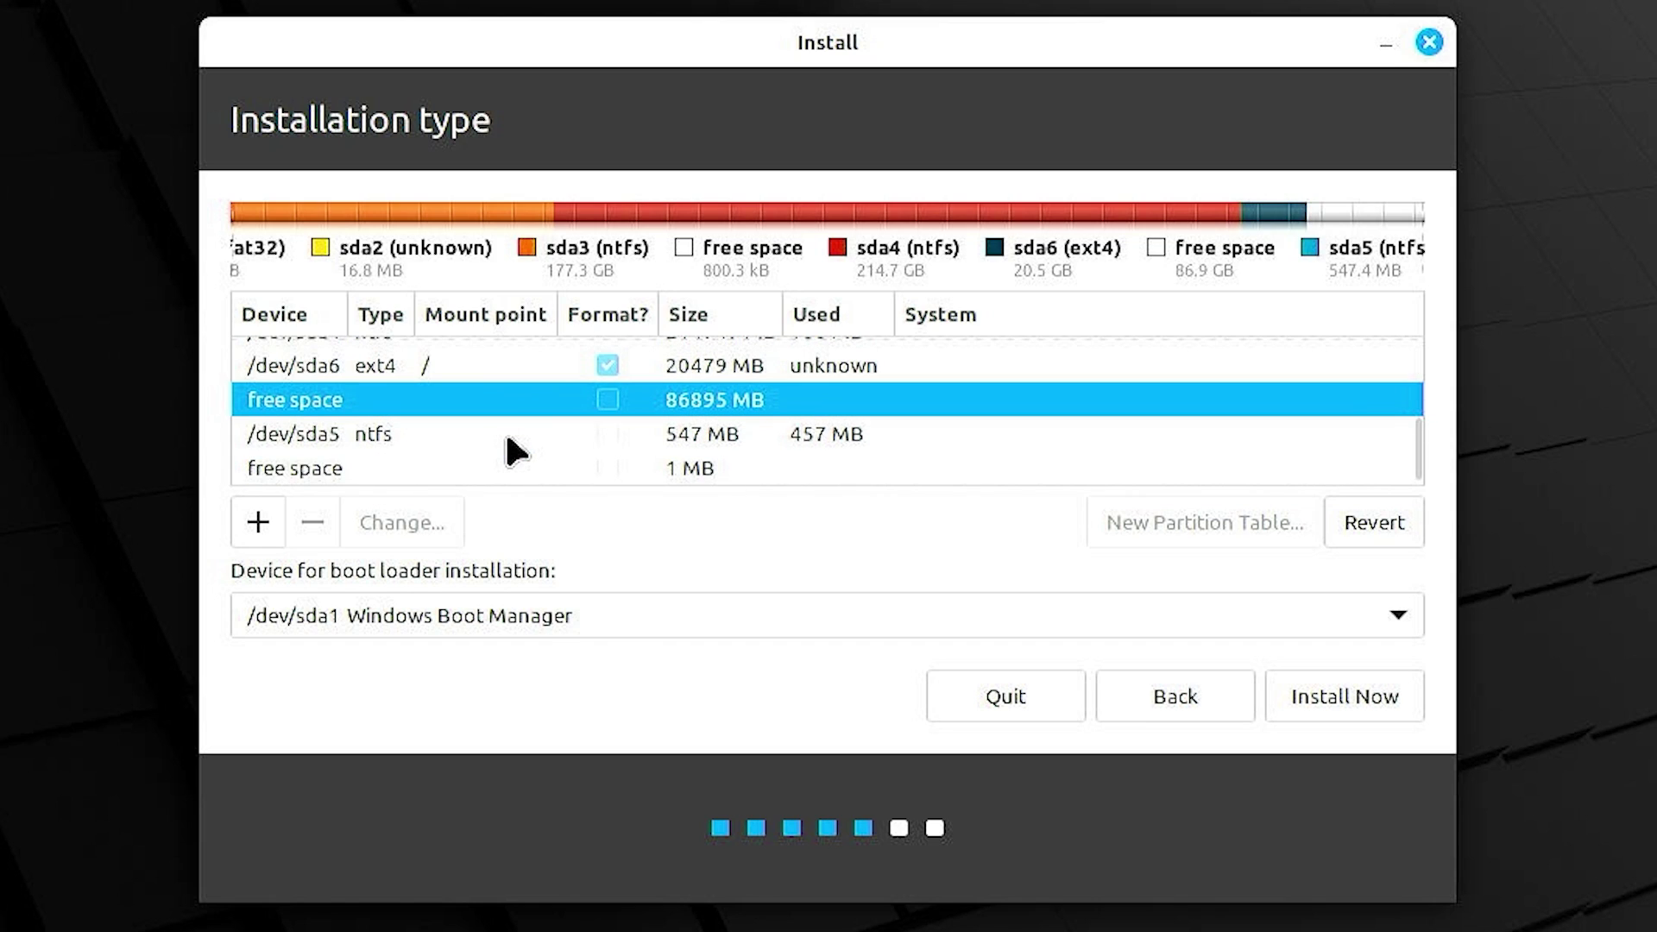
left_click(274, 523)
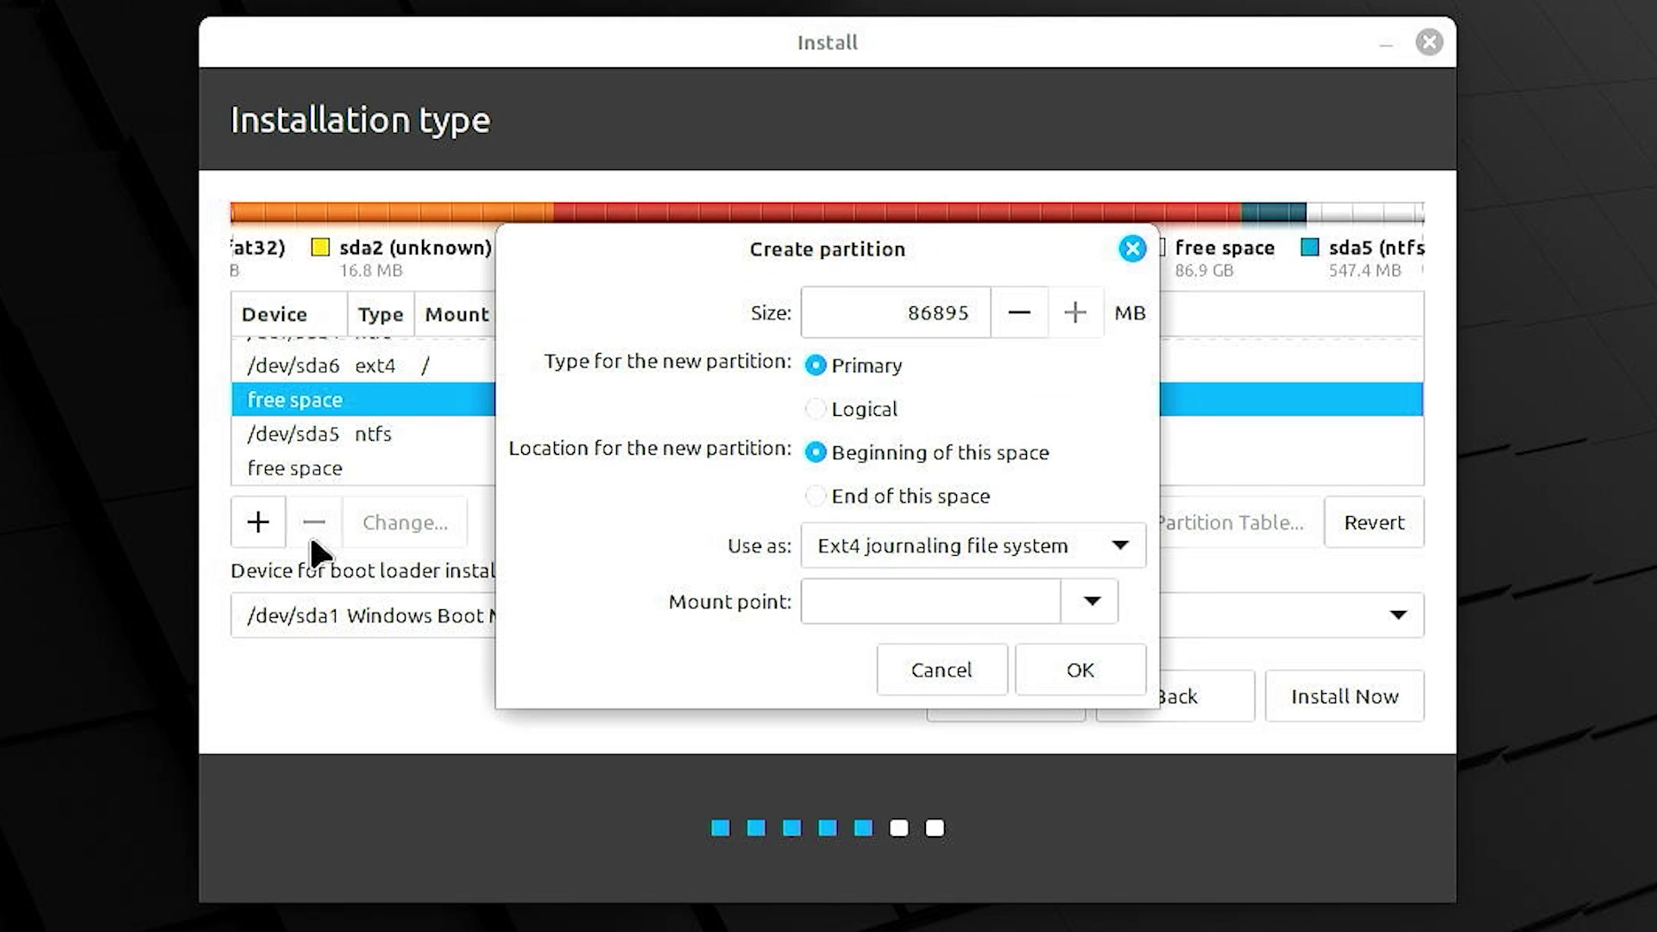
double_click(860, 322)
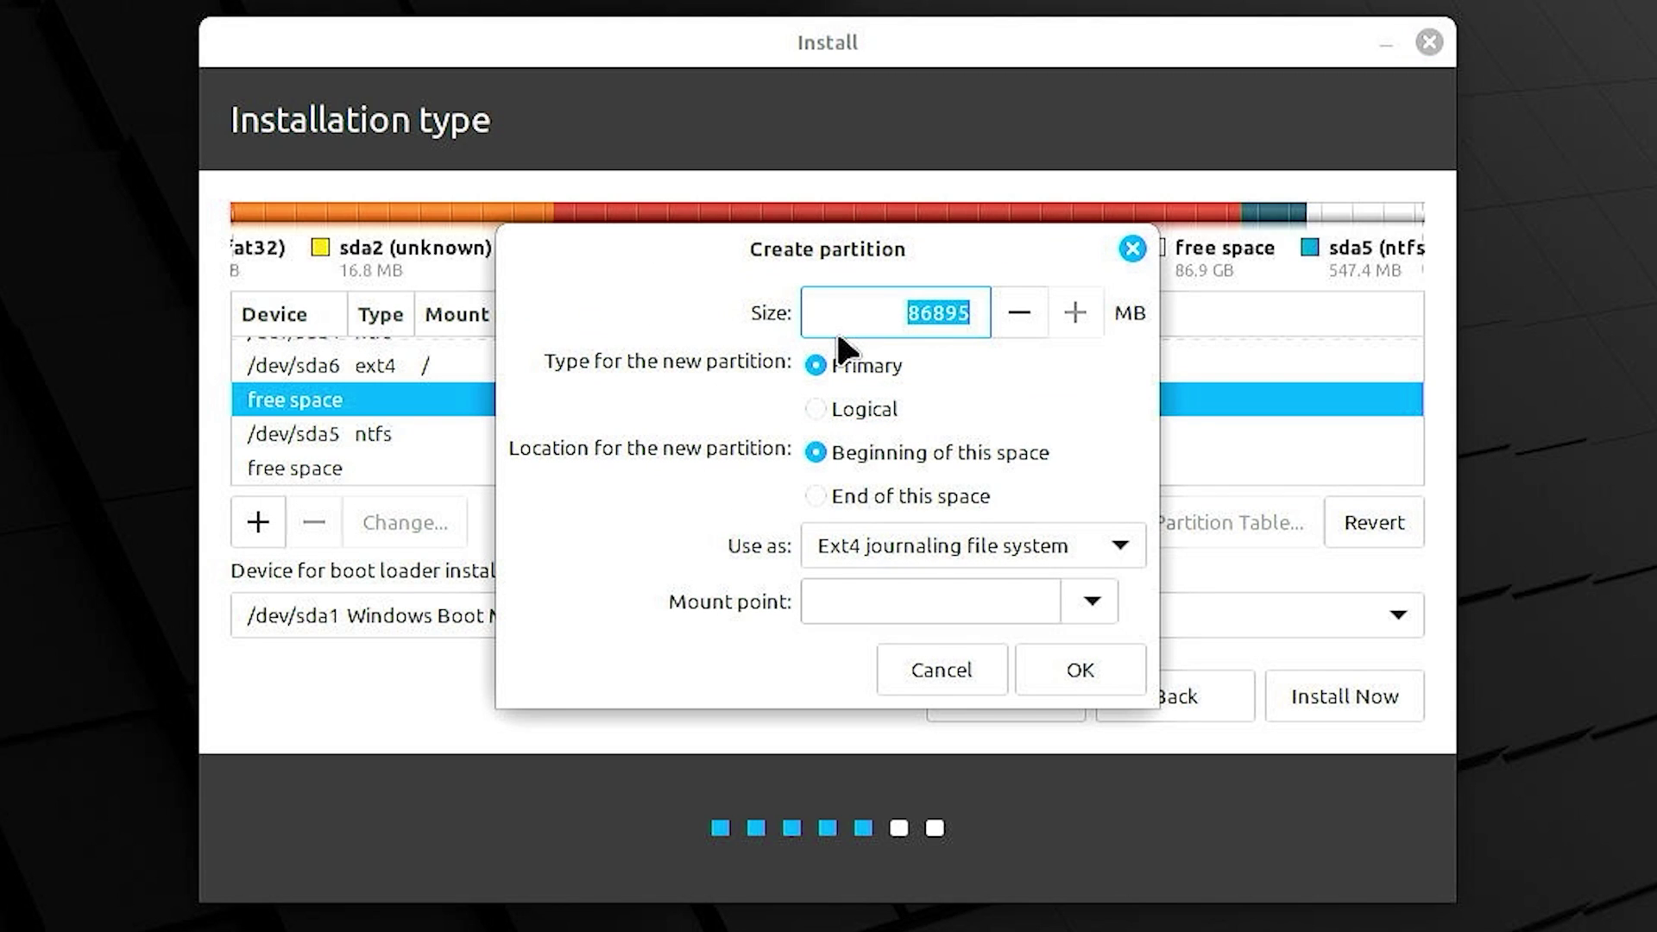
type("8192")
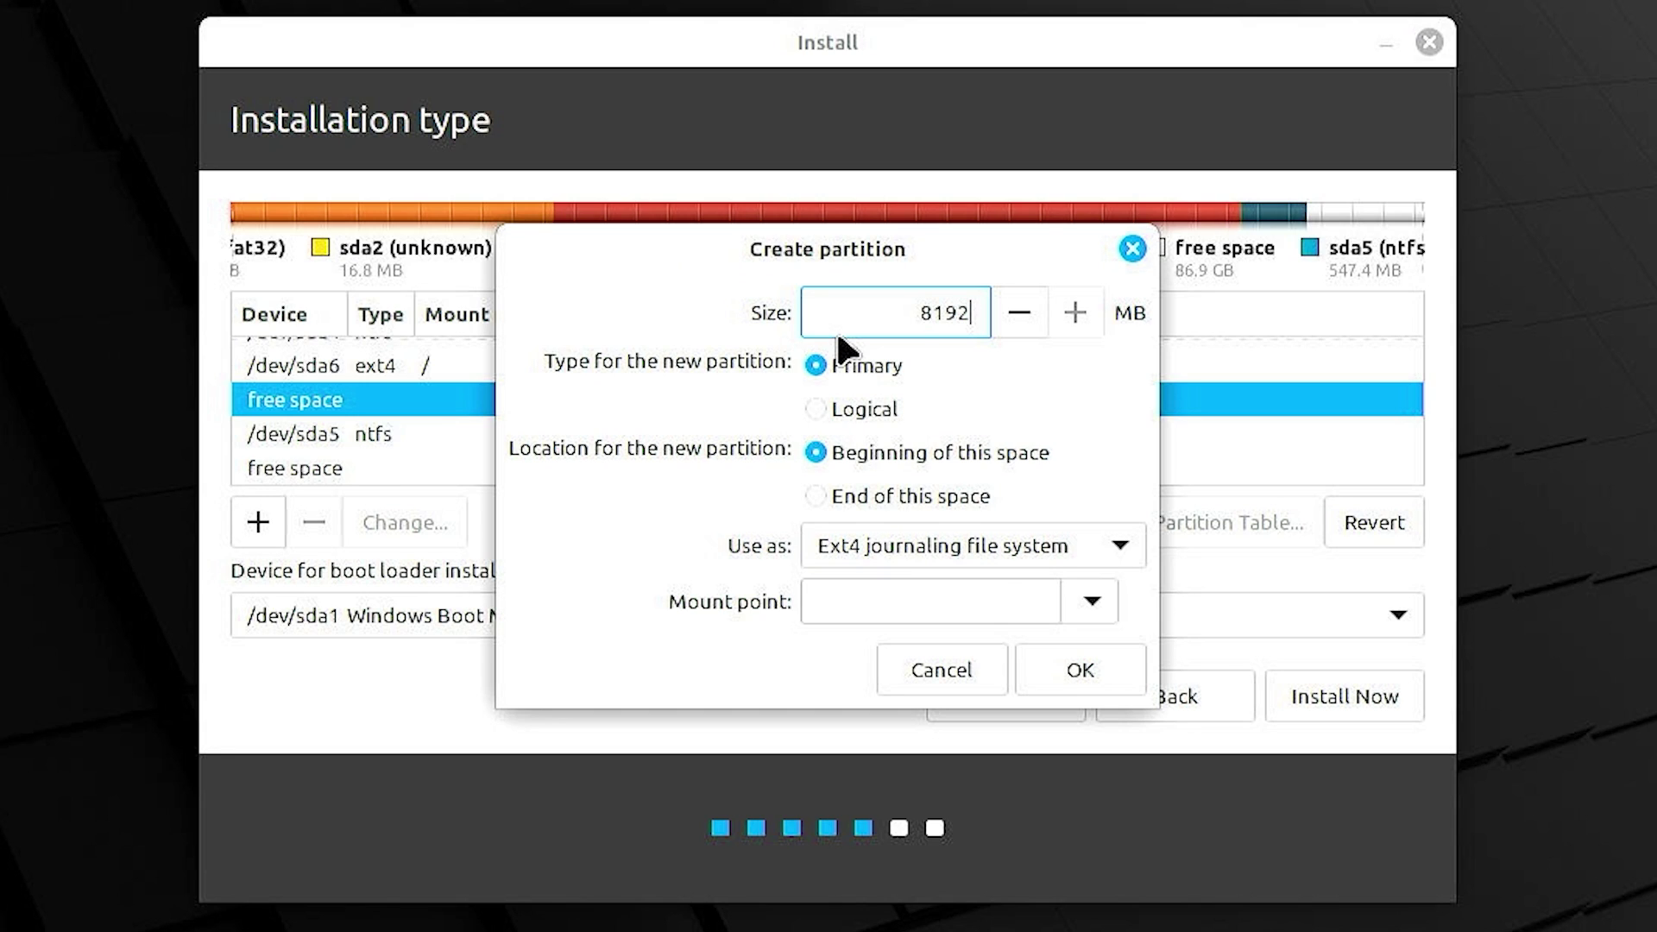
left_click(844, 490)
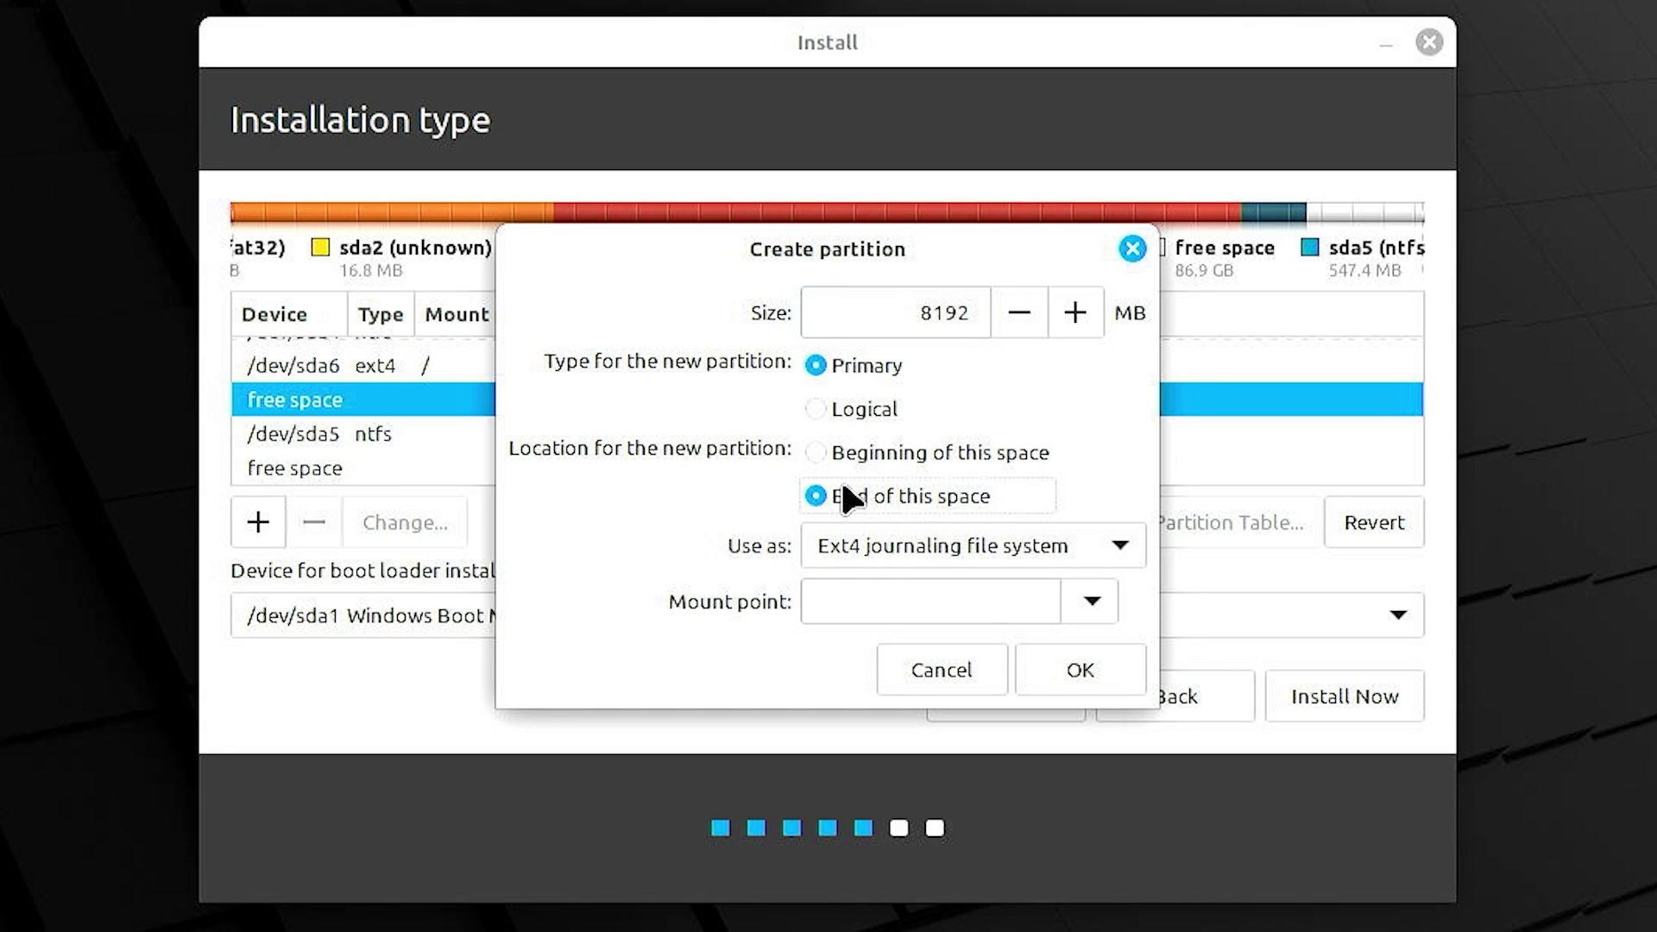
left_click(944, 565)
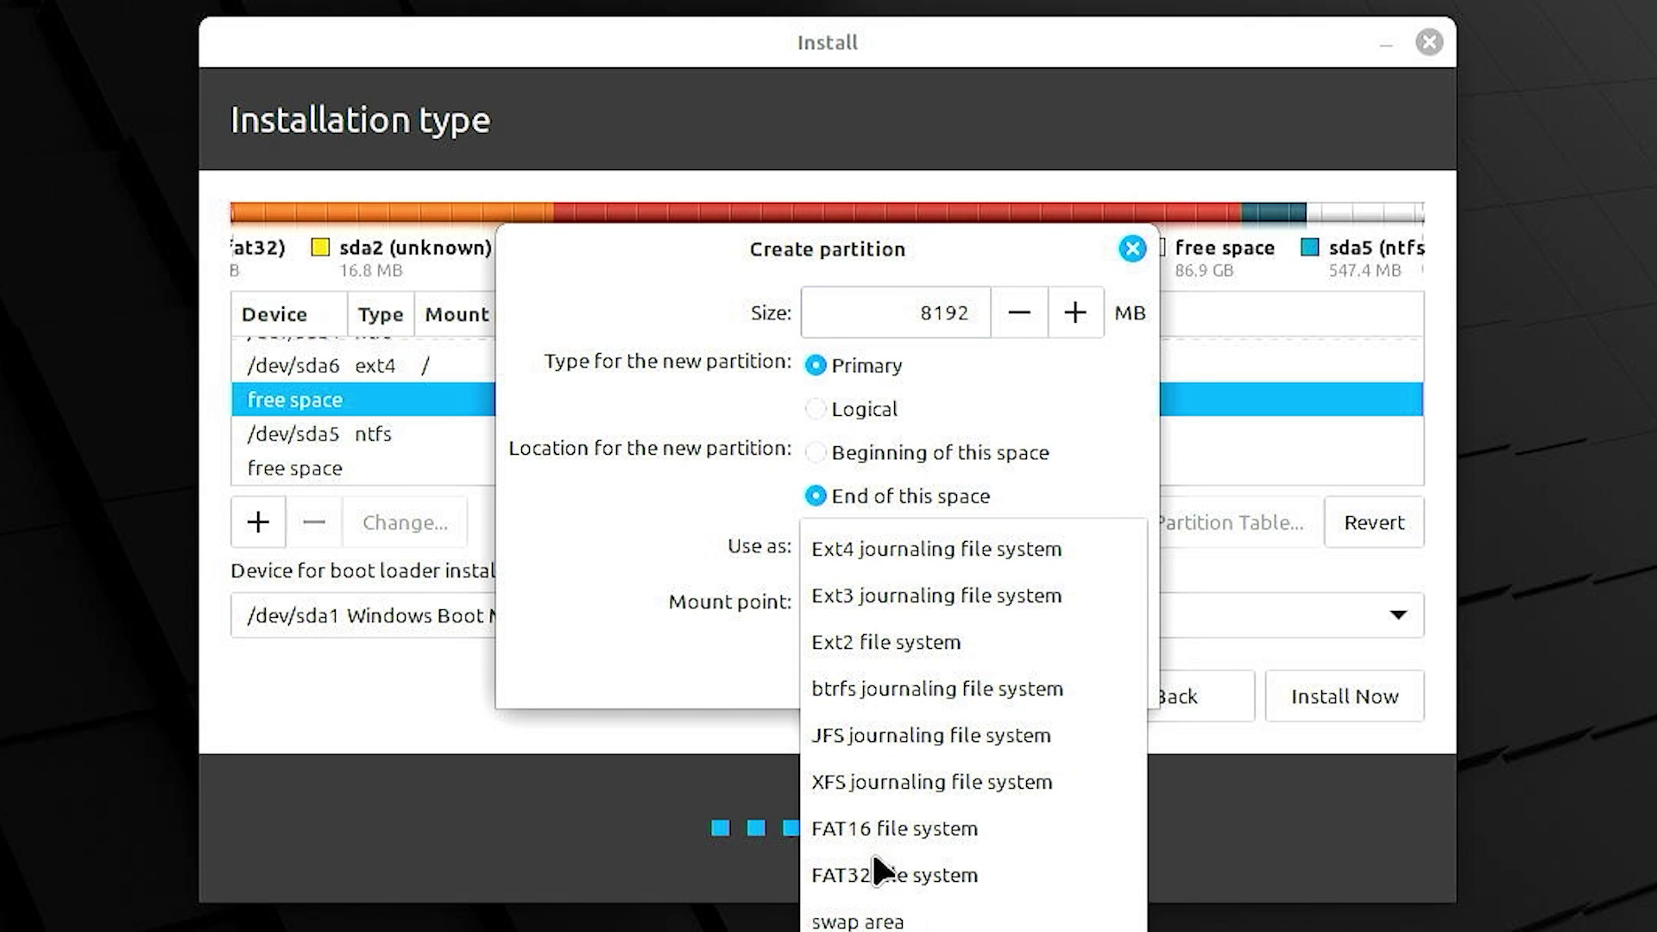
left_click(863, 922)
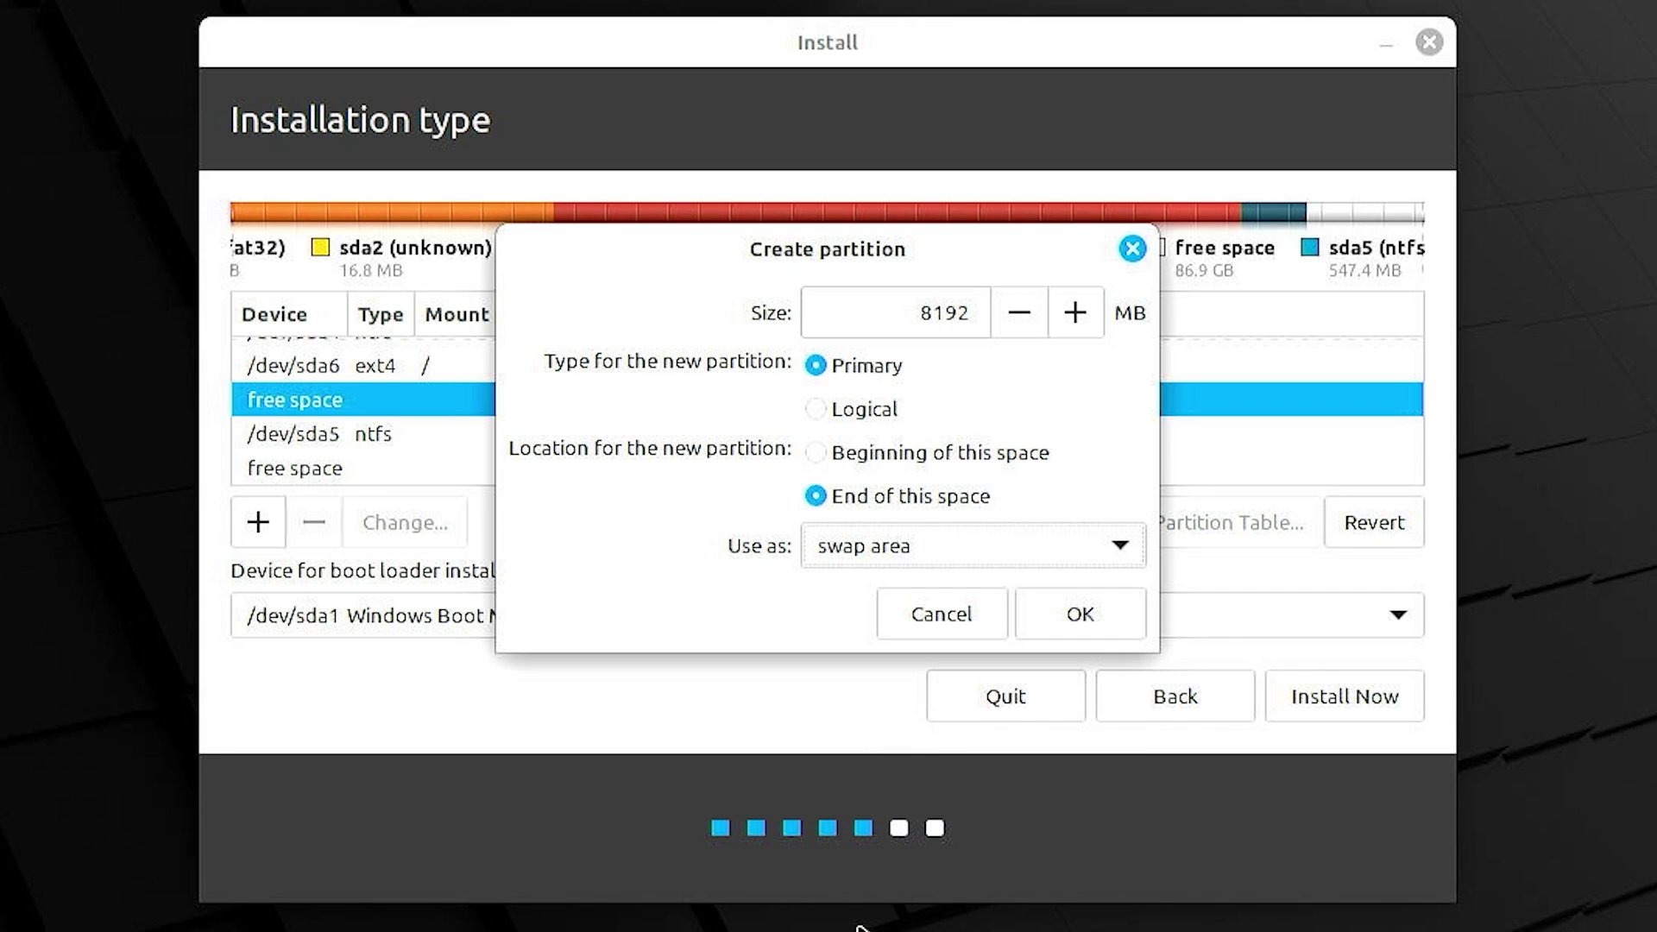
left_click(1062, 614)
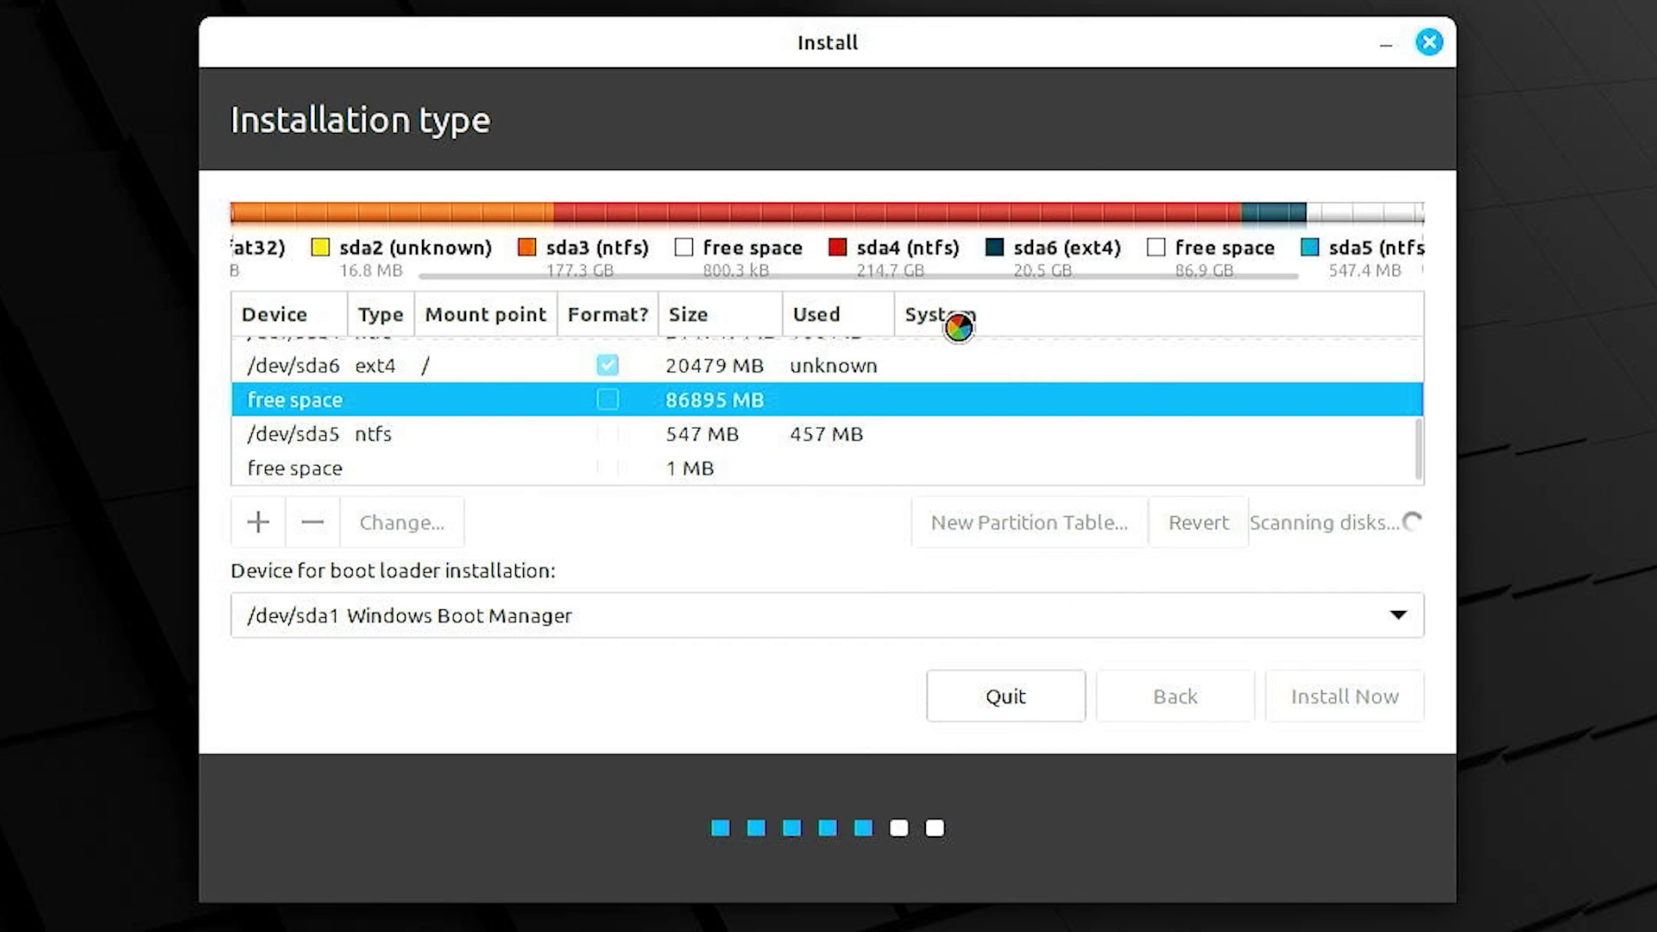
left_click_drag(981, 272, 1243, 267)
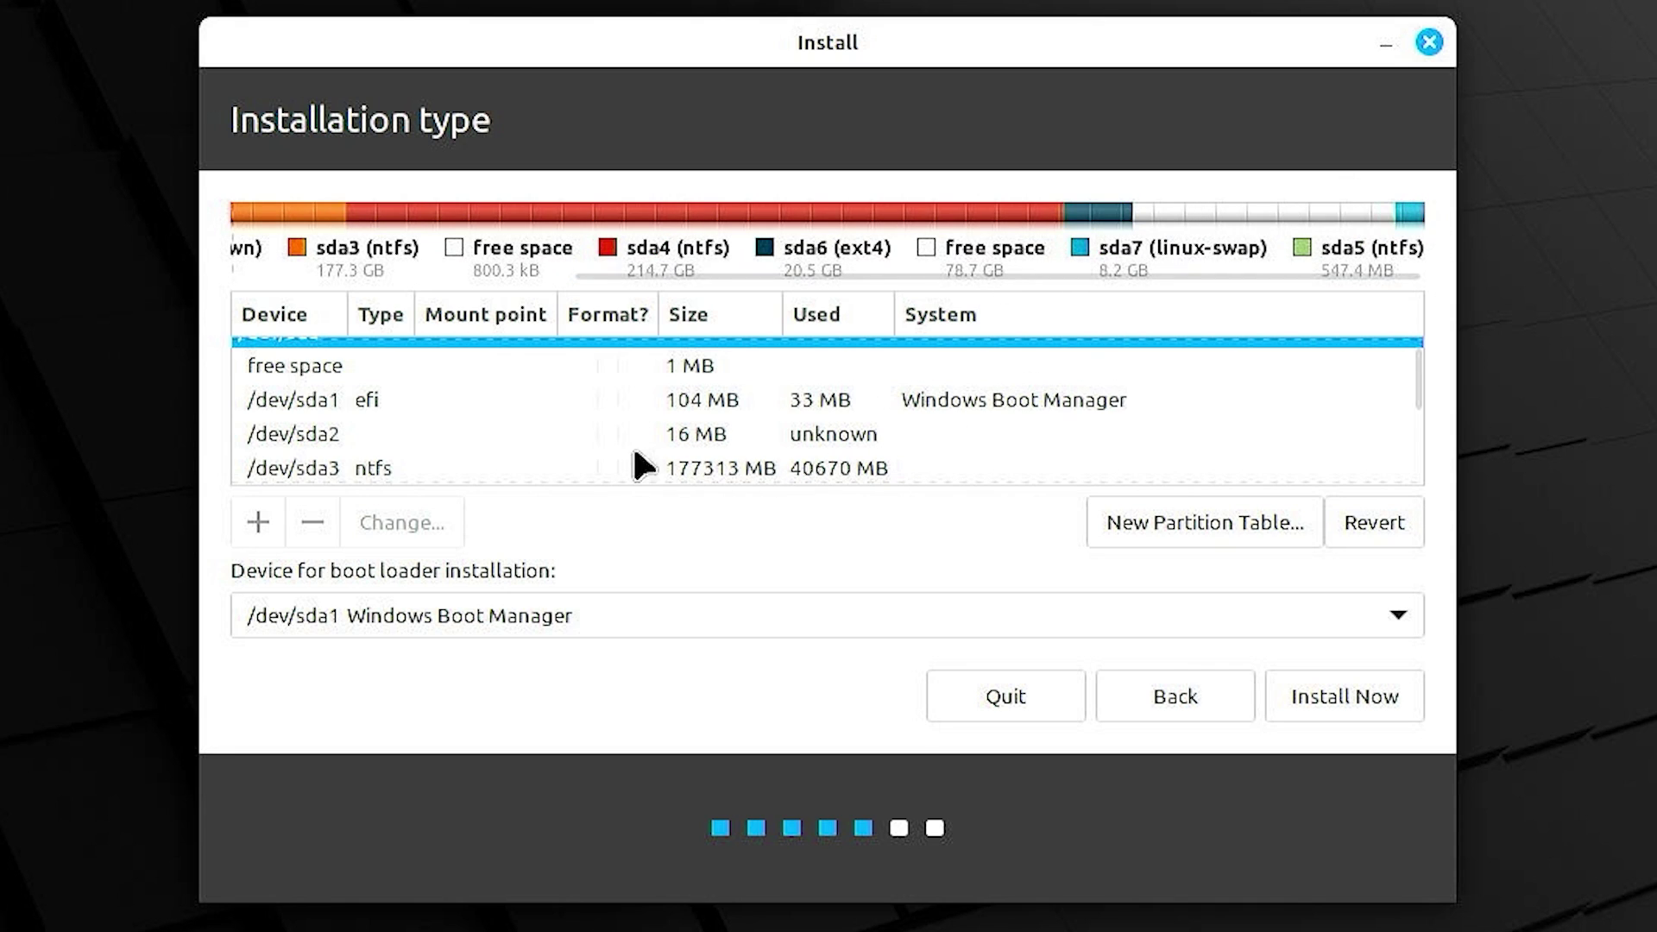
- Create an Ext4 partition mounted at /home from the 78702 MB free space
scroll(559, 447, "down", 1)
scroll(558, 453, "down", 2)
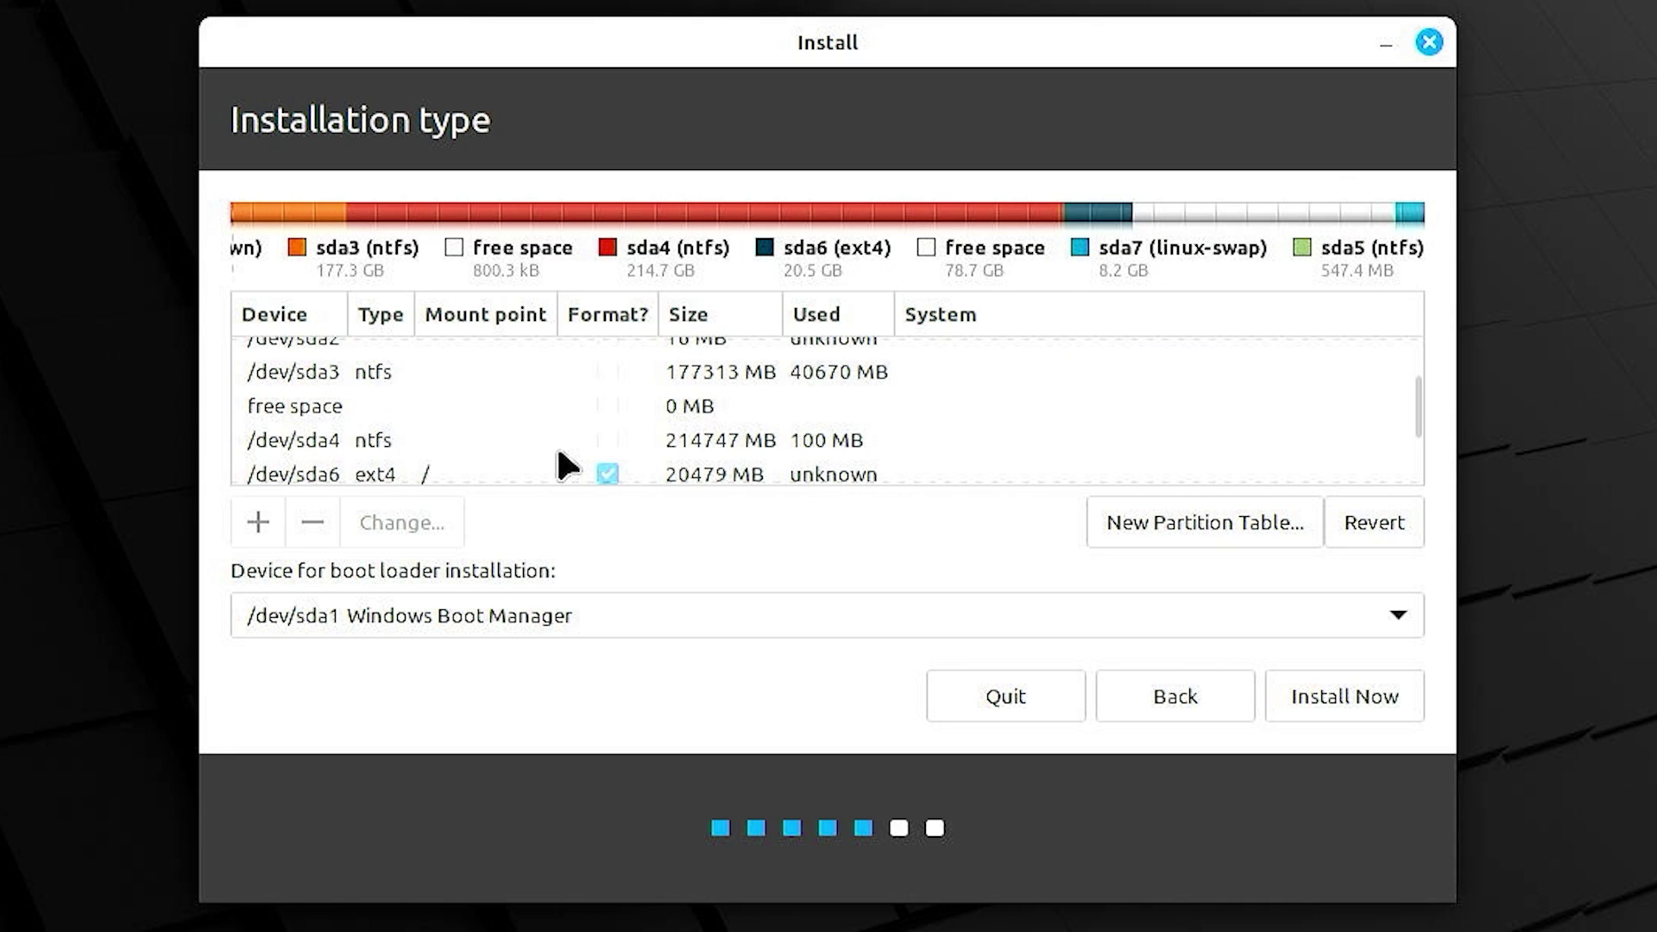
scroll(518, 445, "down", 2)
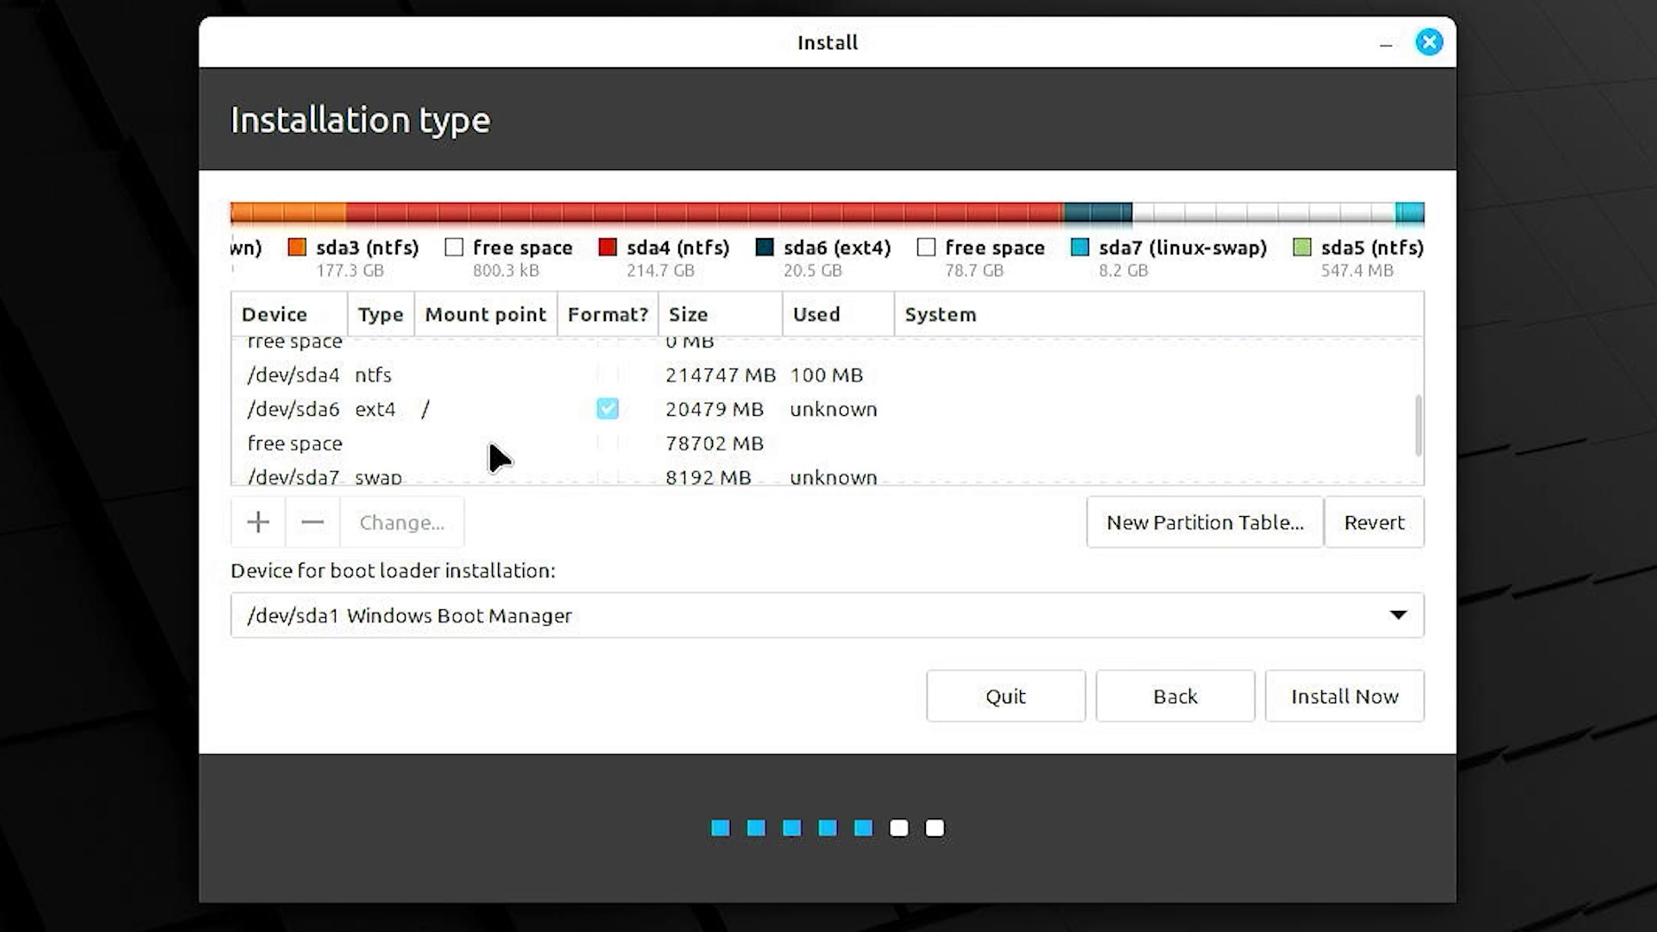
left_click(492, 447)
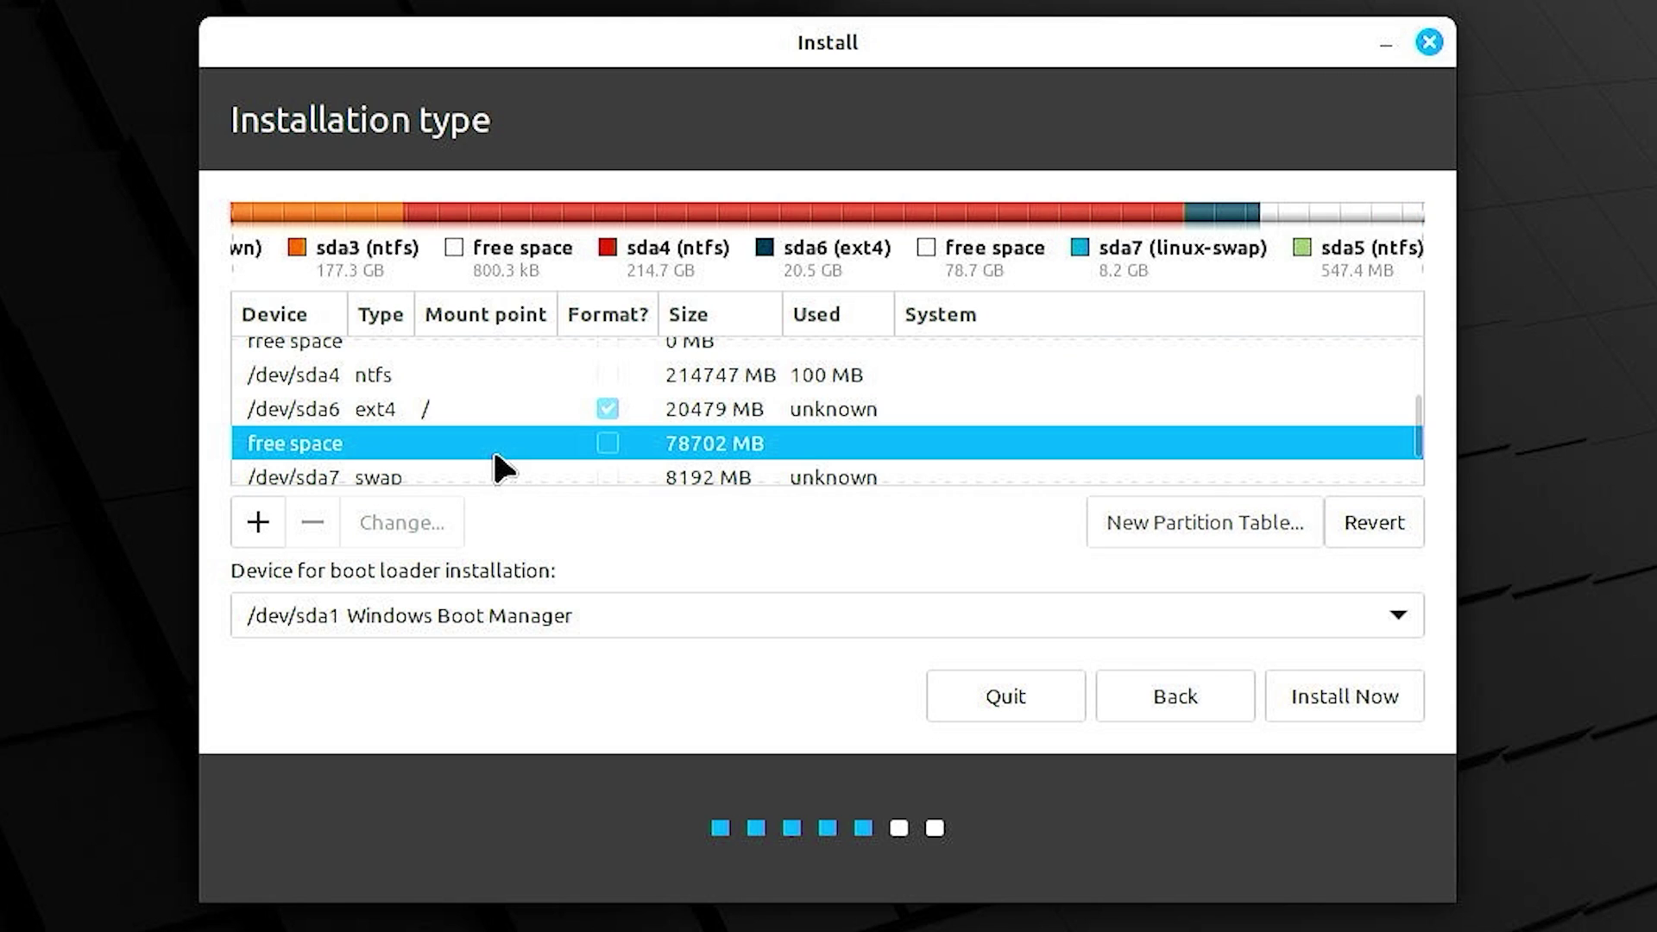
left_click(258, 524)
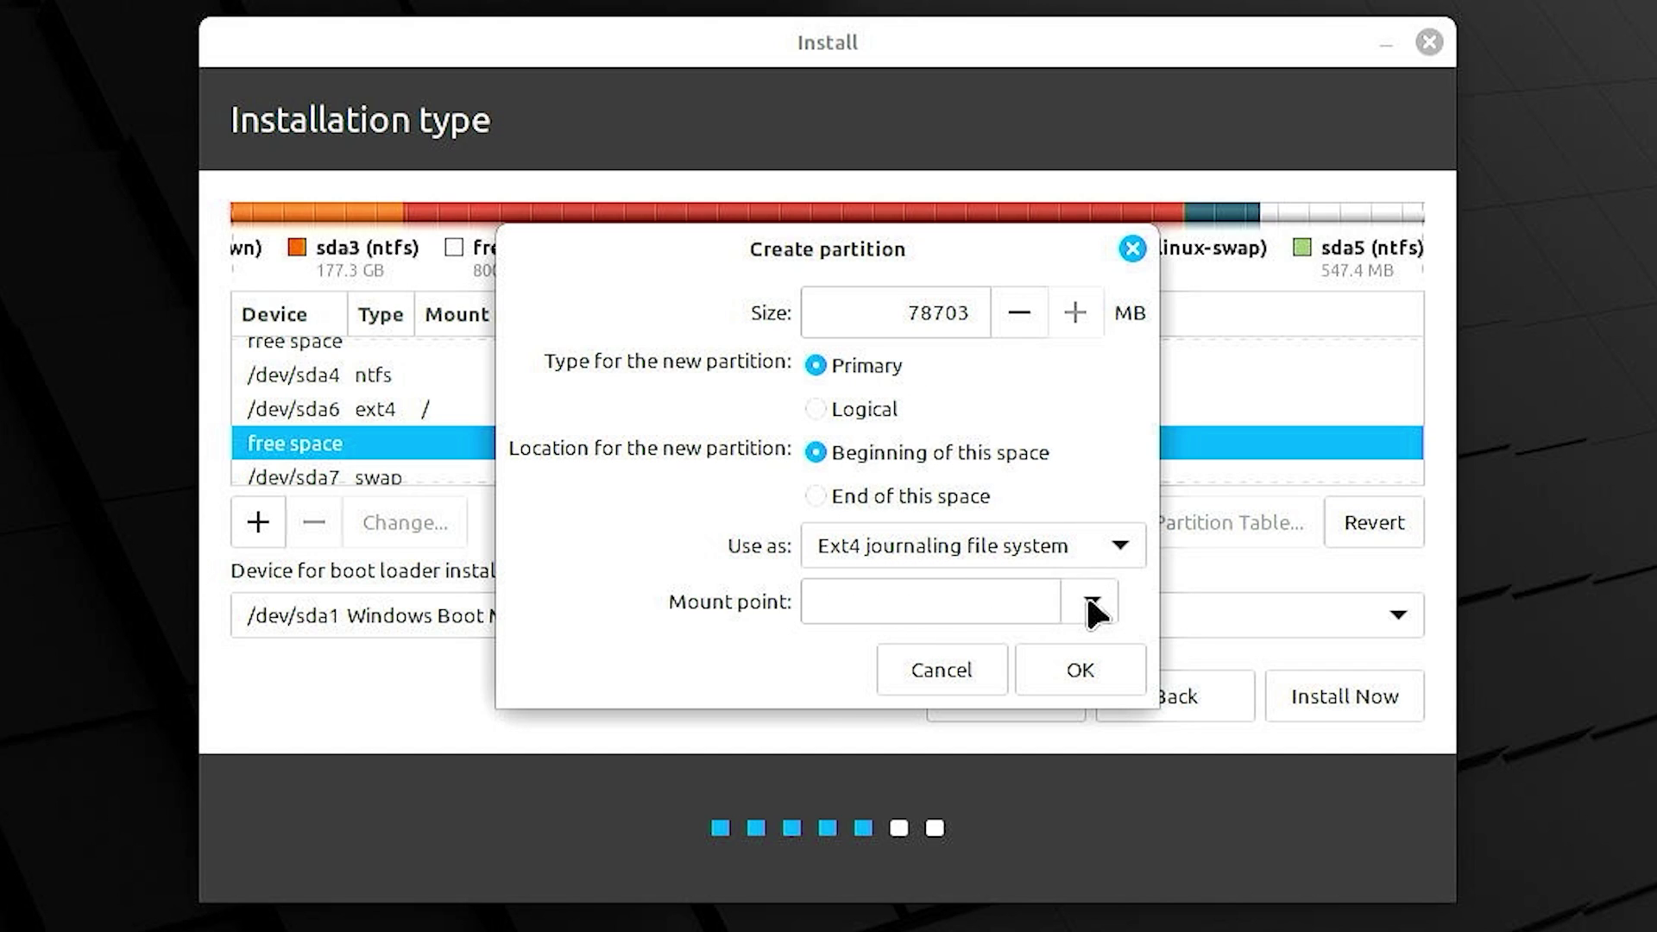
left_click(1092, 604)
left_click(939, 733)
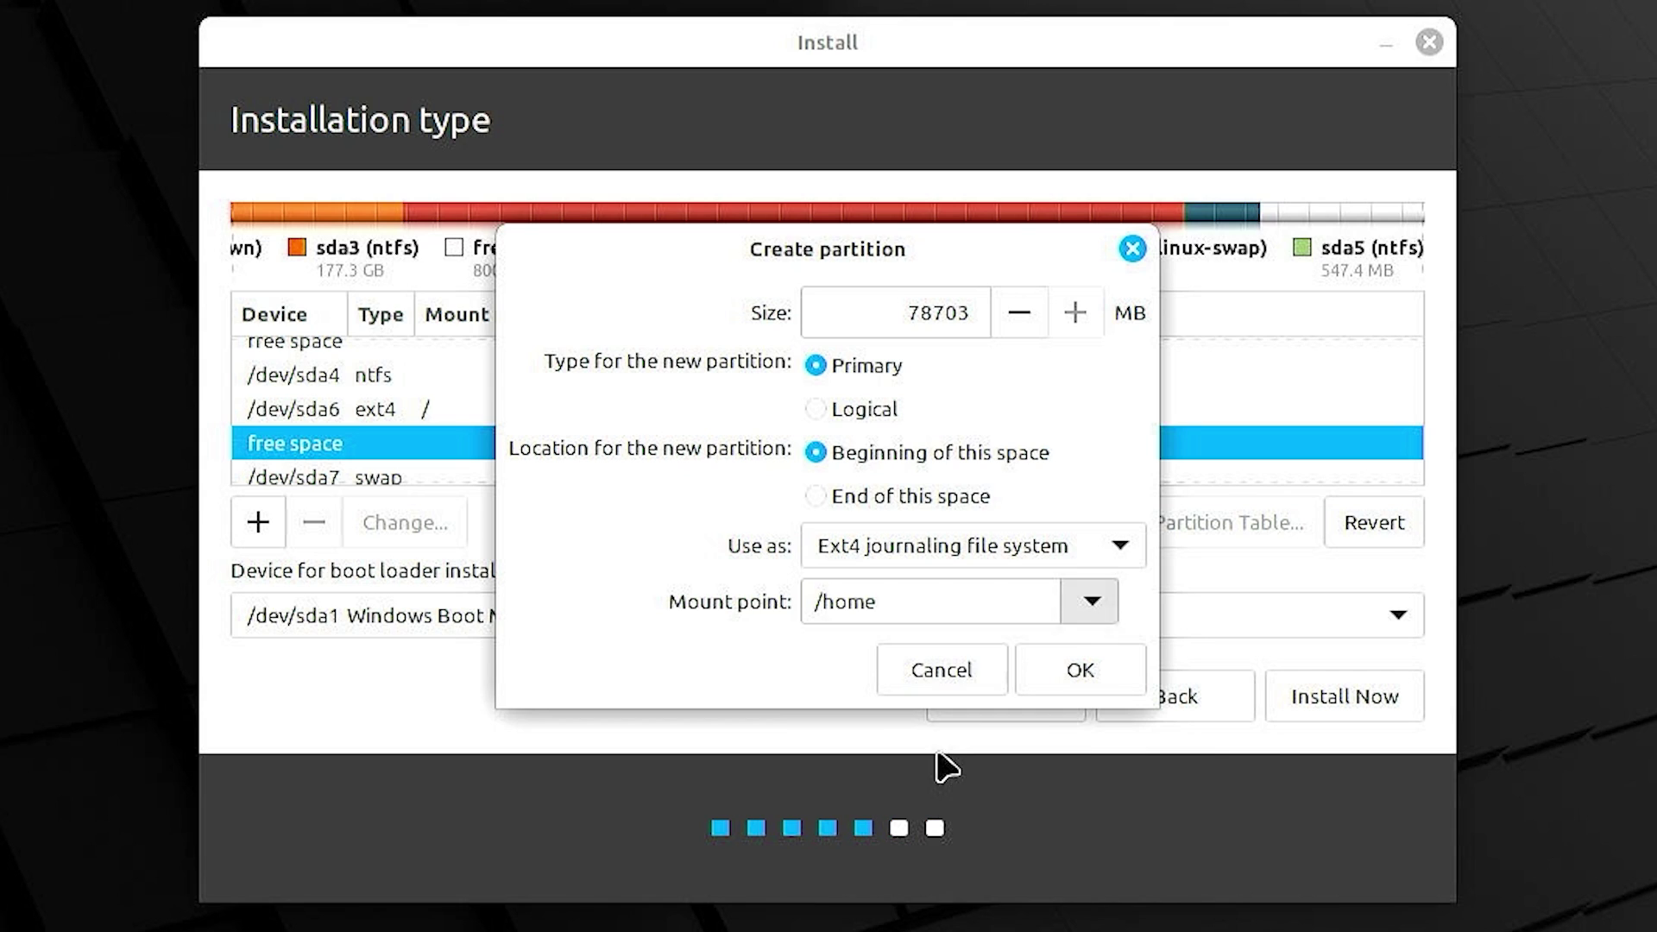
left_click(1051, 672)
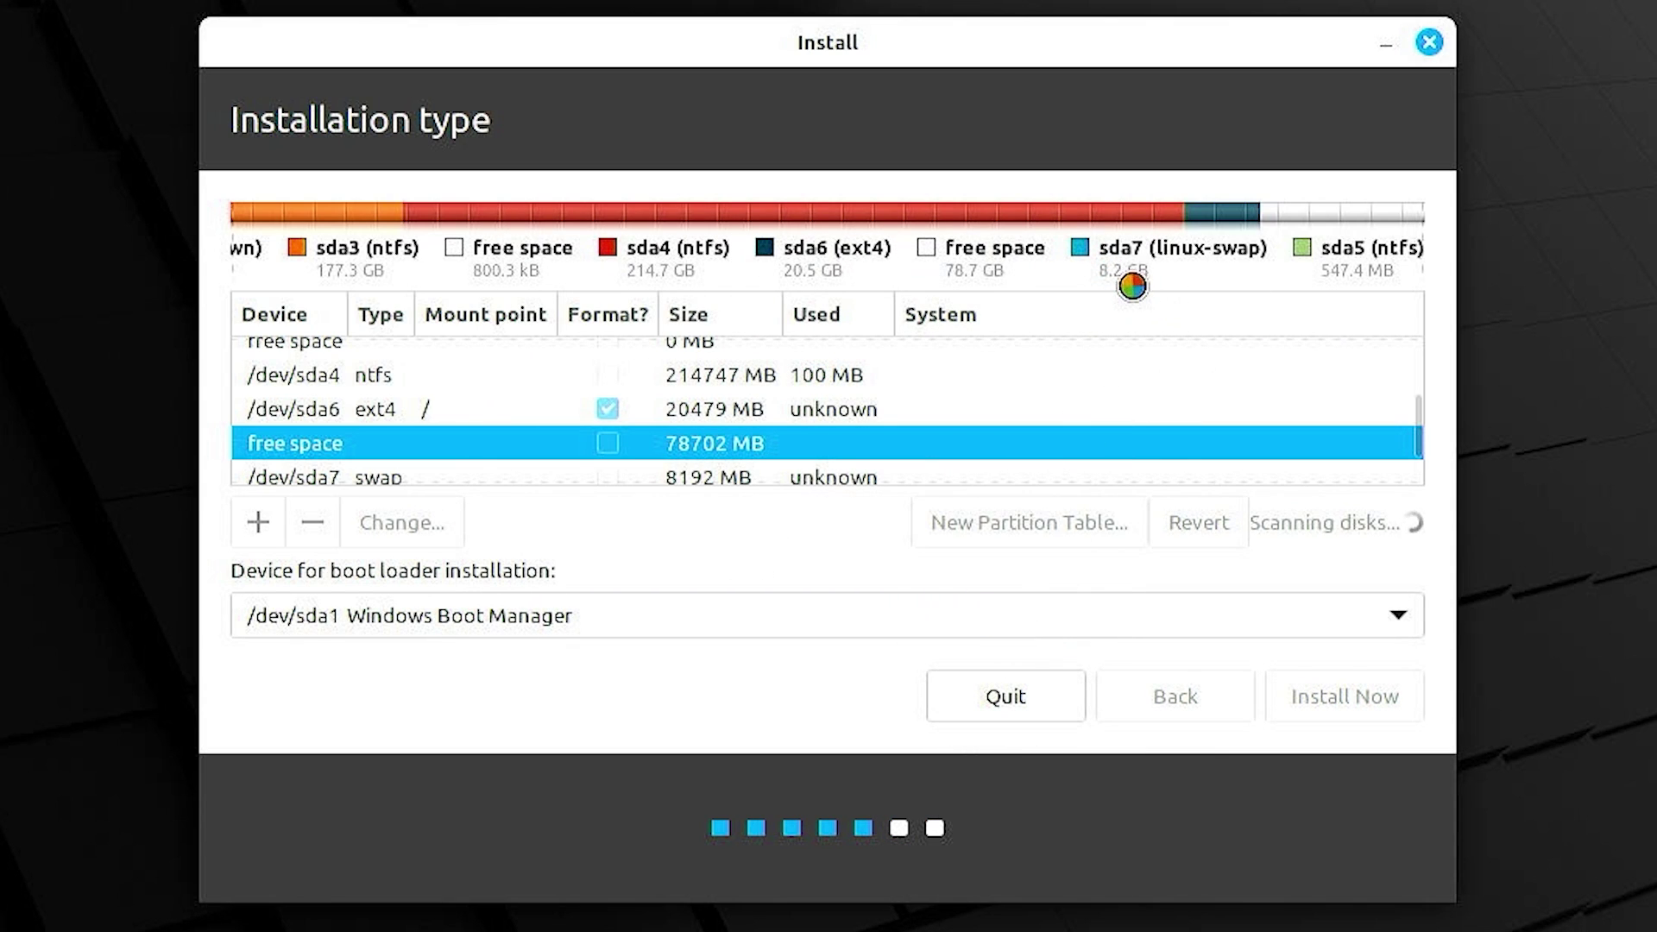
left_click_drag(1135, 270, 1332, 267)
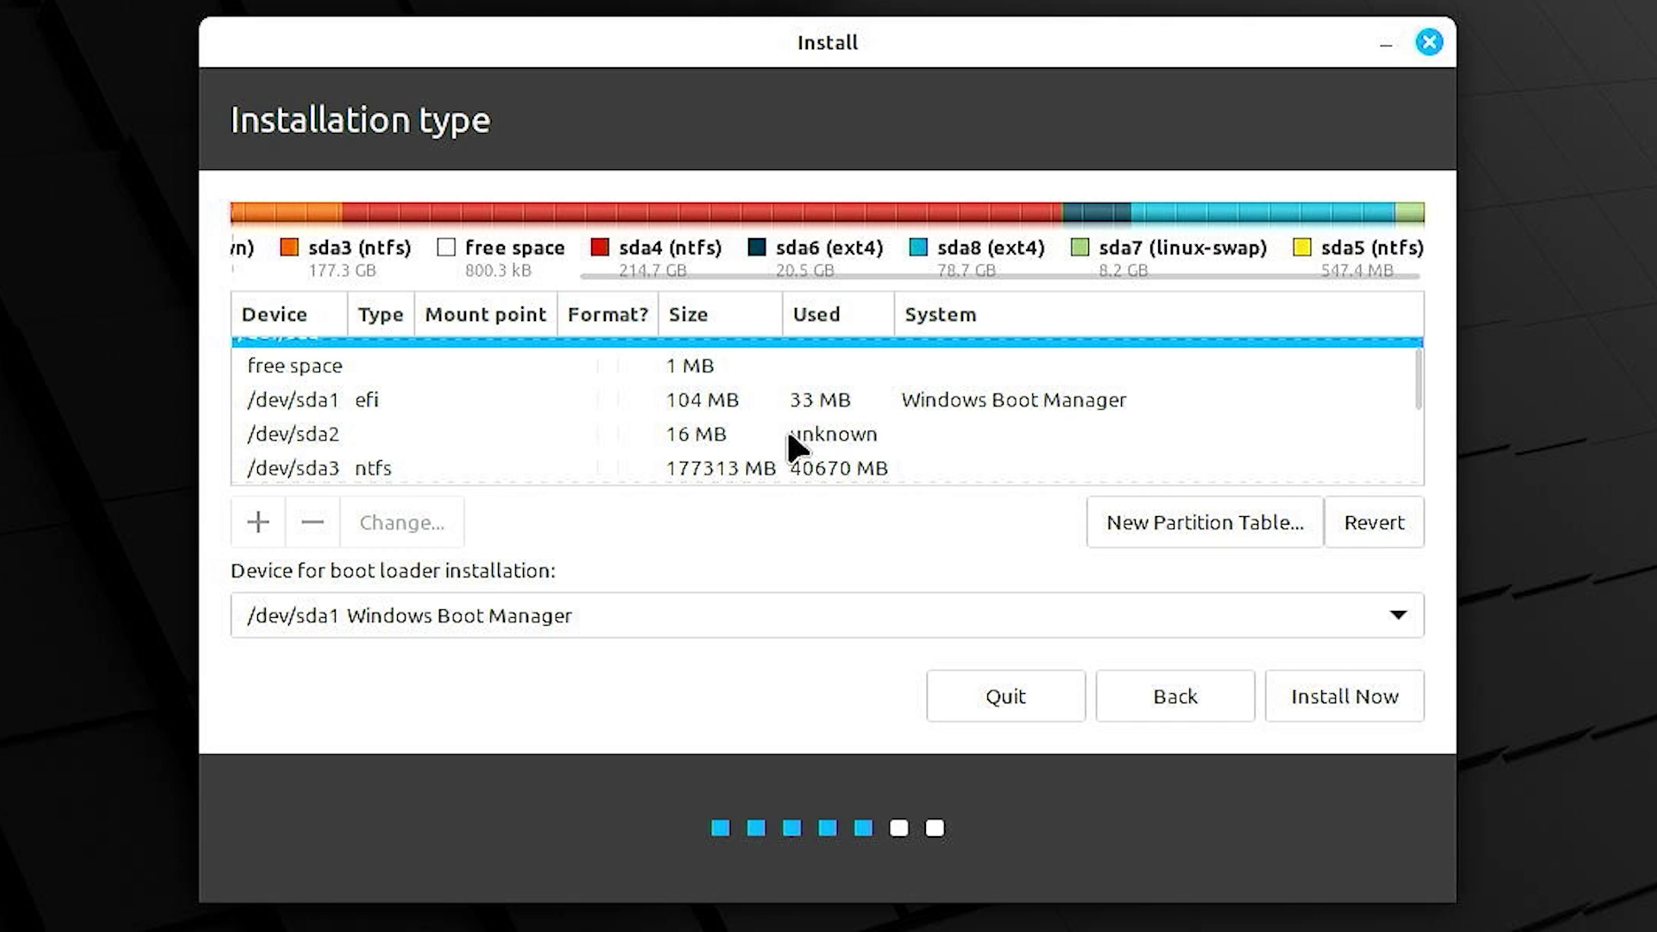
- Review the Windows partitions: sda1 (efi), sda3 and sda4 (ntfs)
left_click(524, 415)
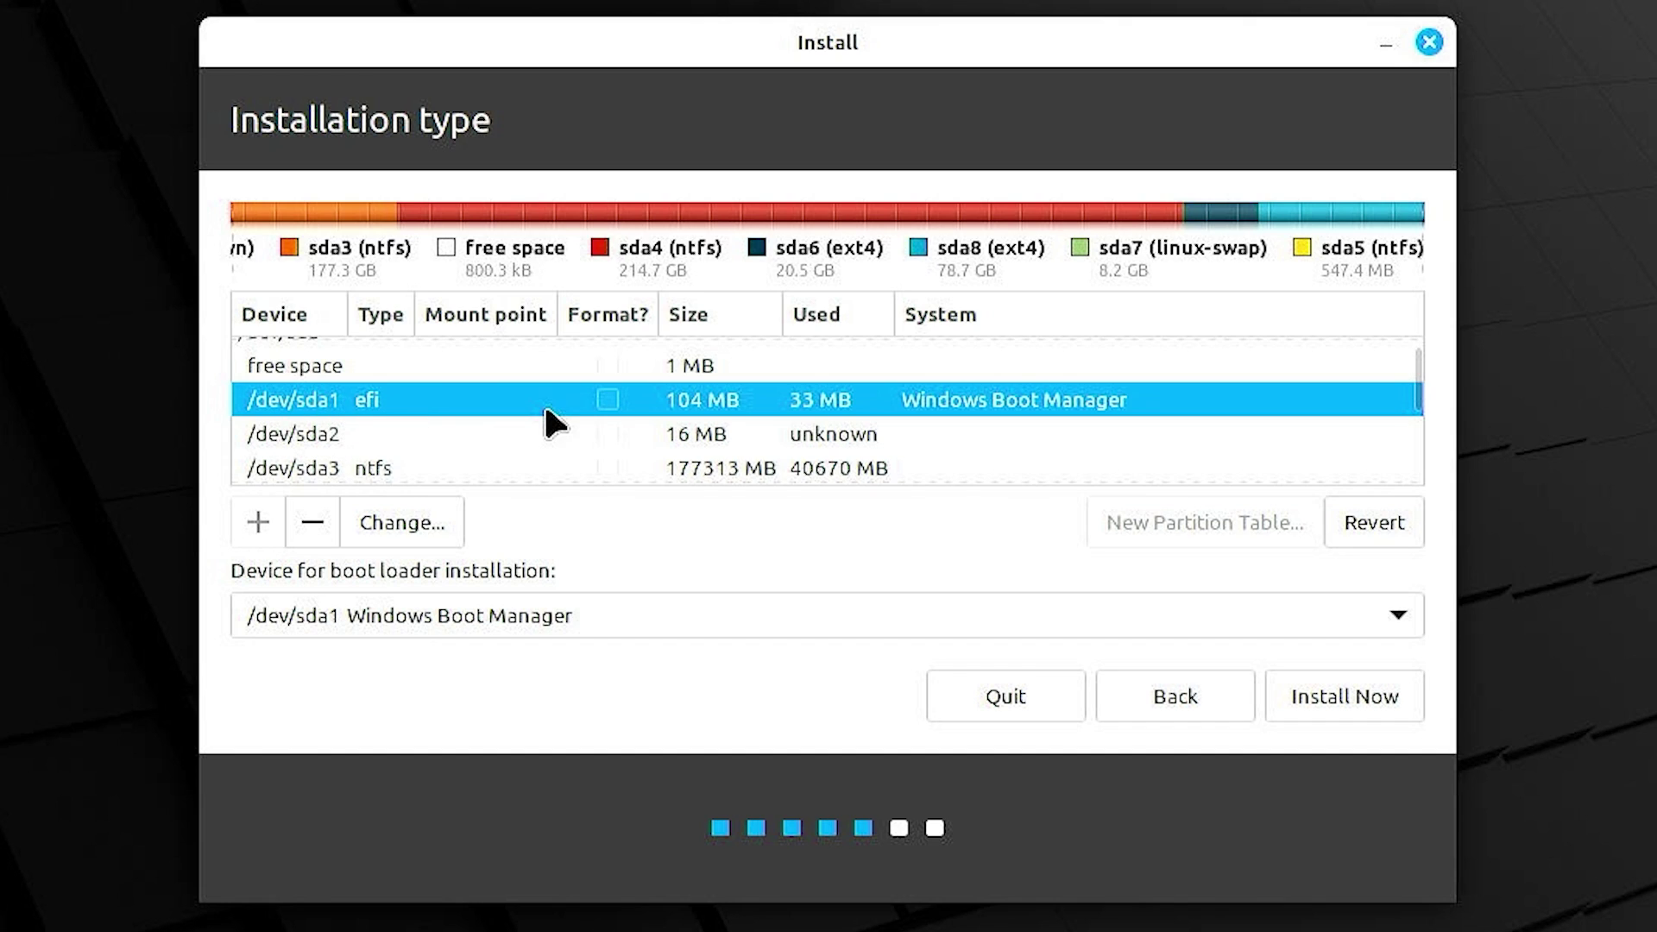
scroll(547, 410, "down", 2)
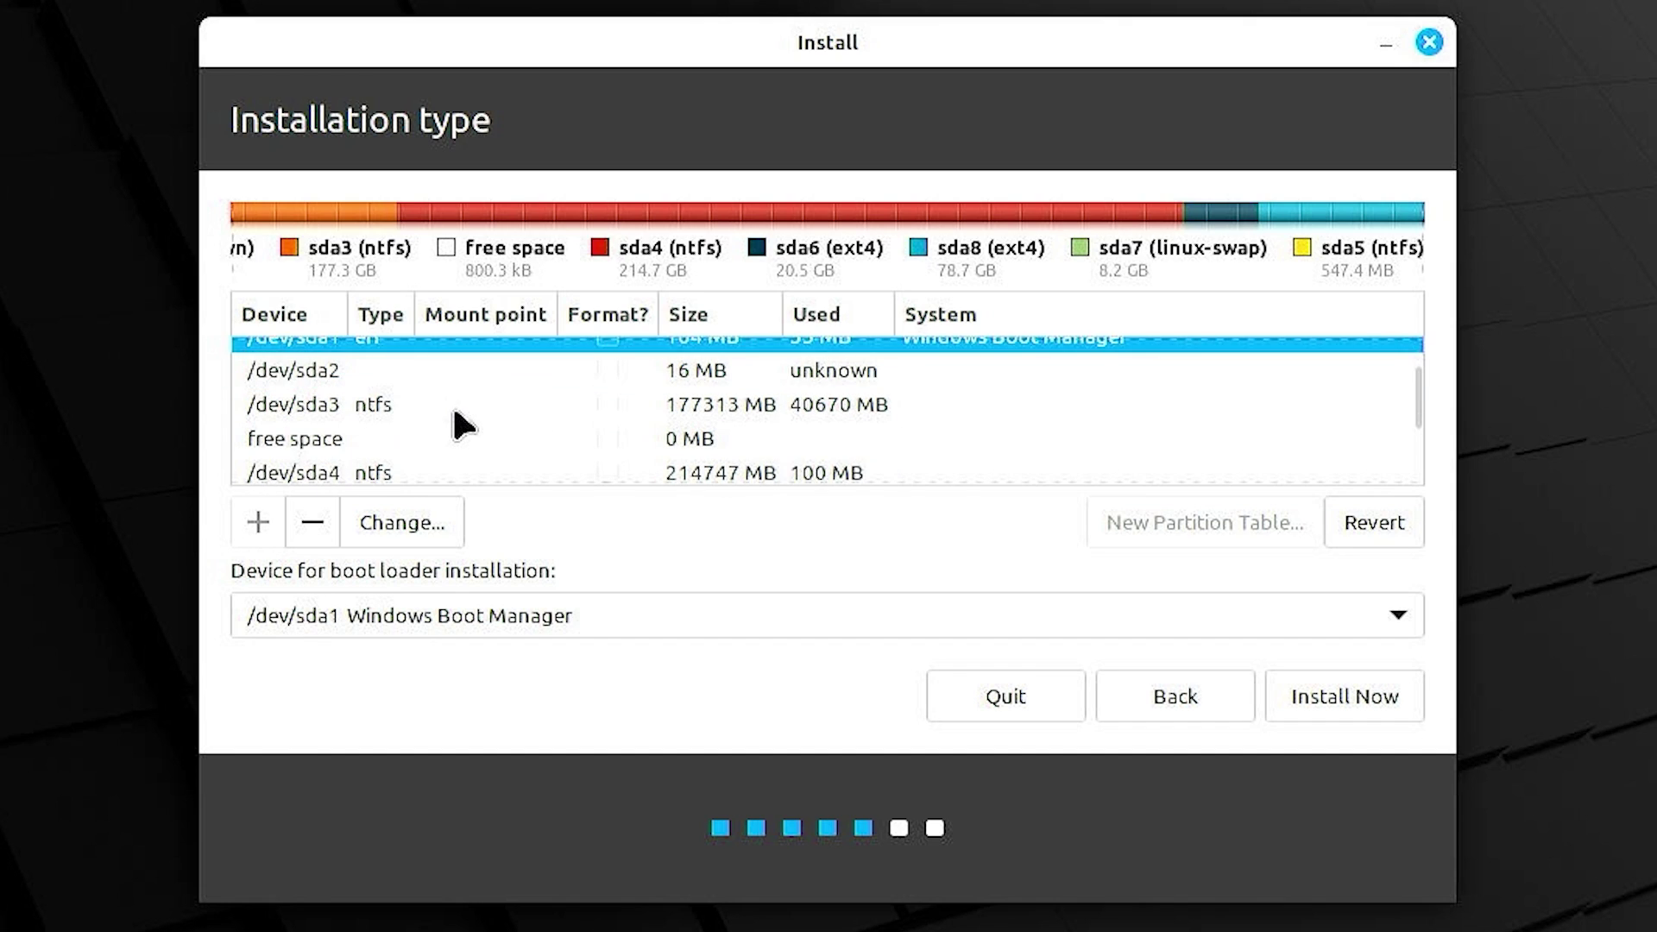
left_click(423, 411)
scroll(423, 410, "down", 1)
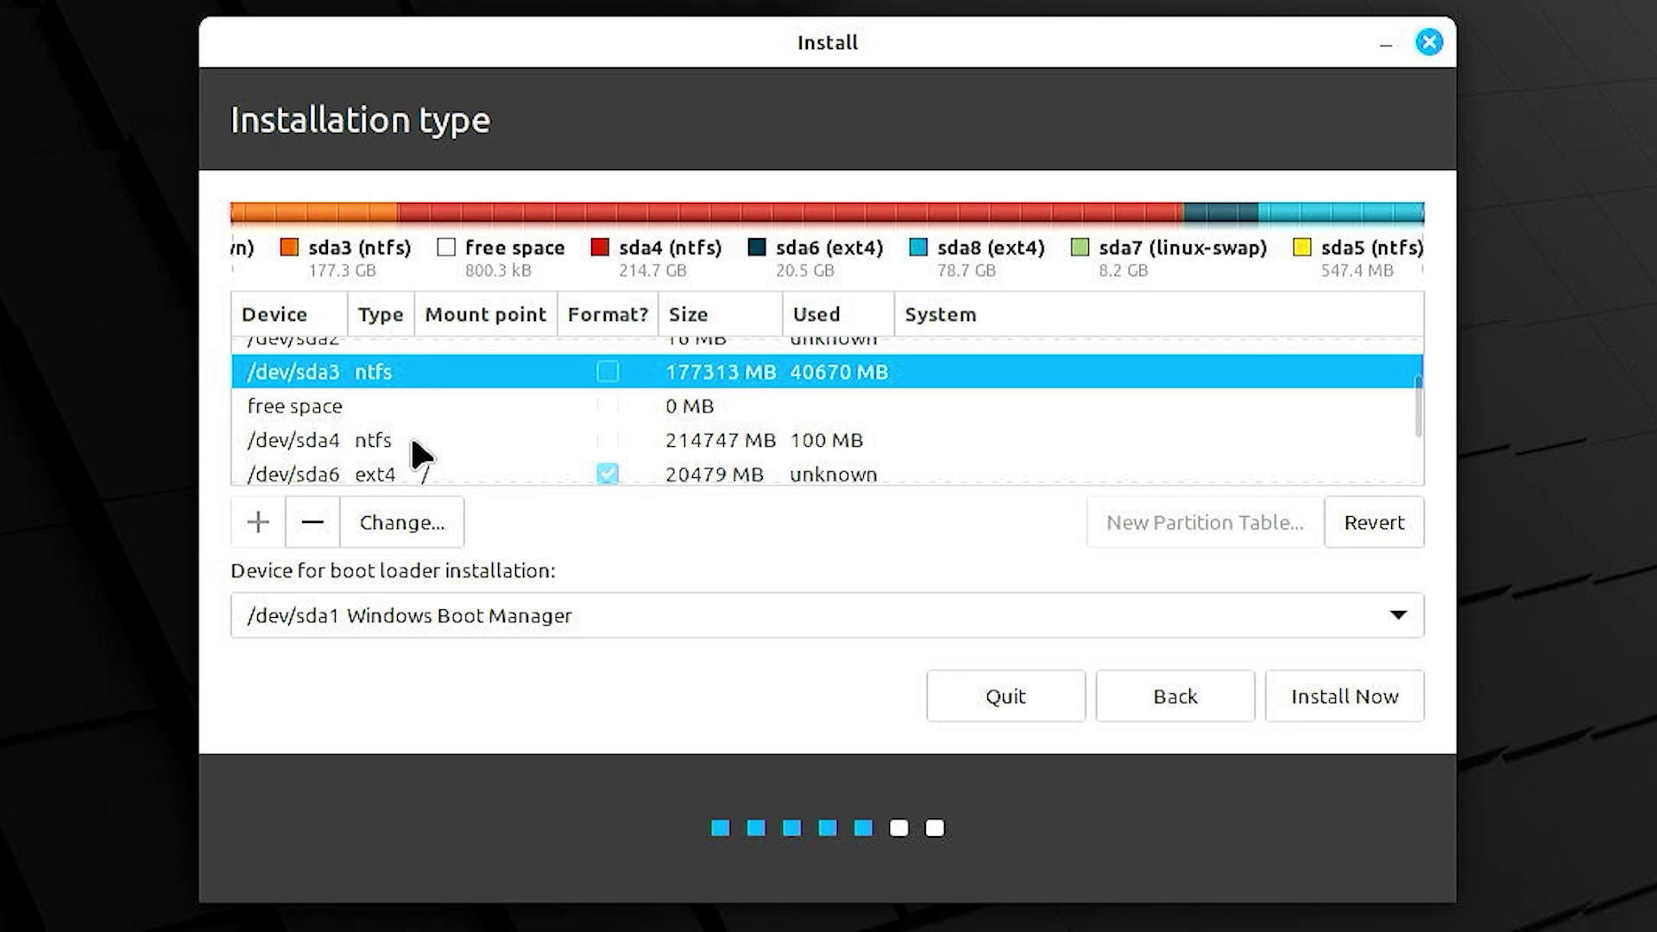
left_click(411, 438)
scroll(413, 434, "down", 3)
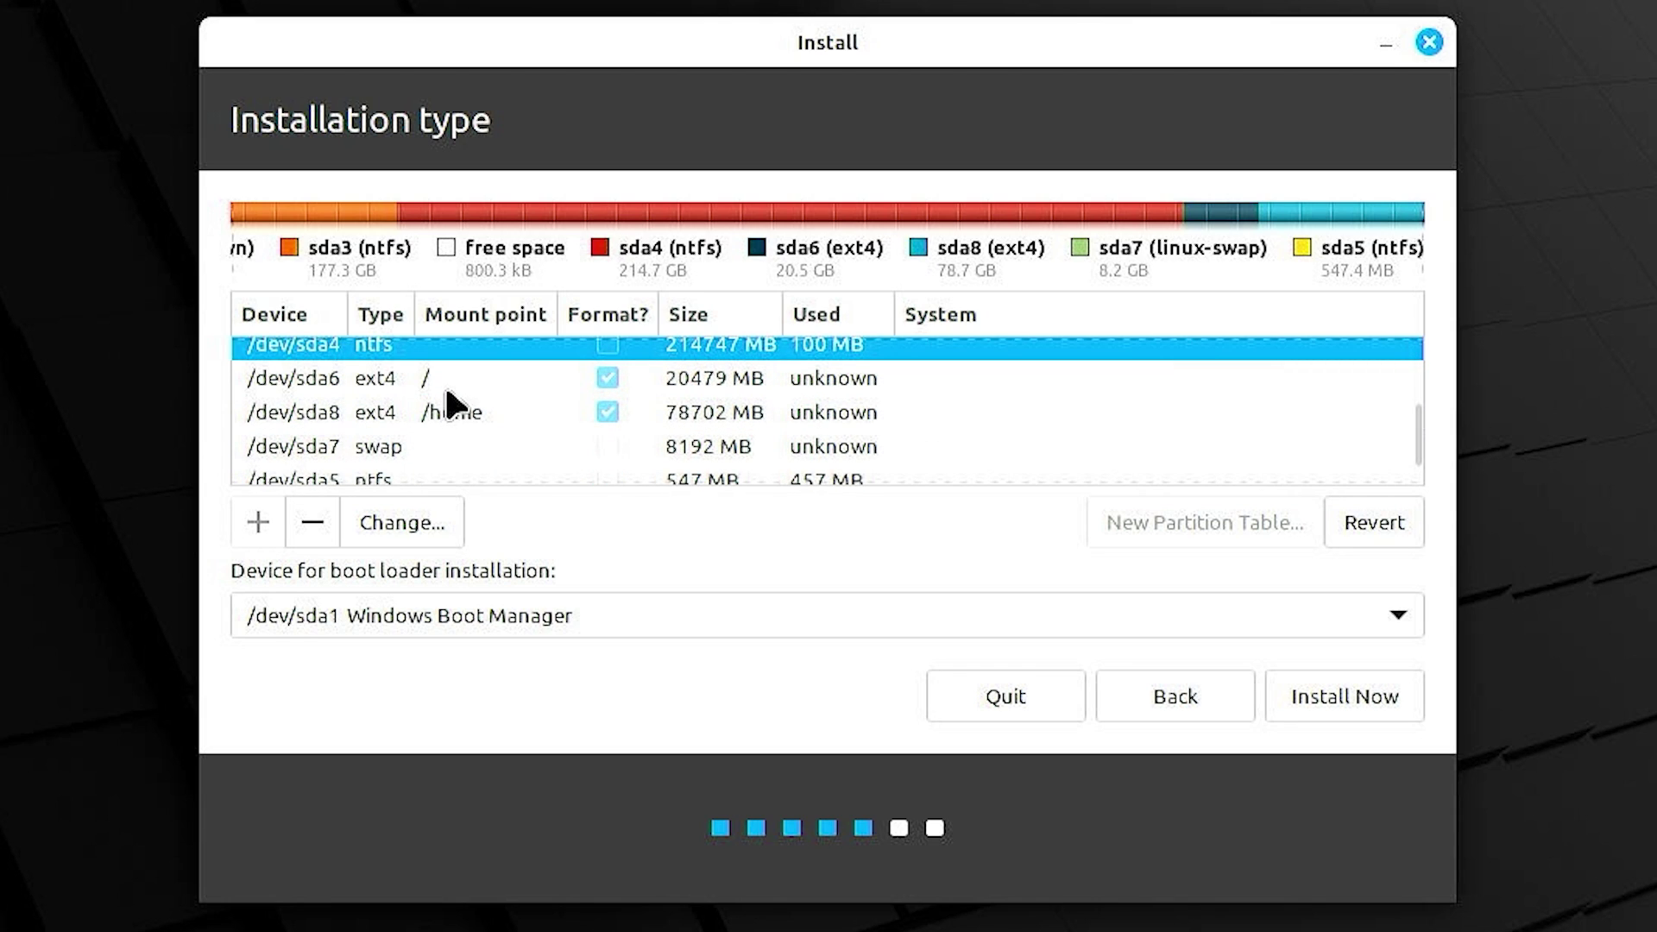
- Check the Linux partitions: / on sda6, /home on sda8 and swap on sda7
left_click(465, 384)
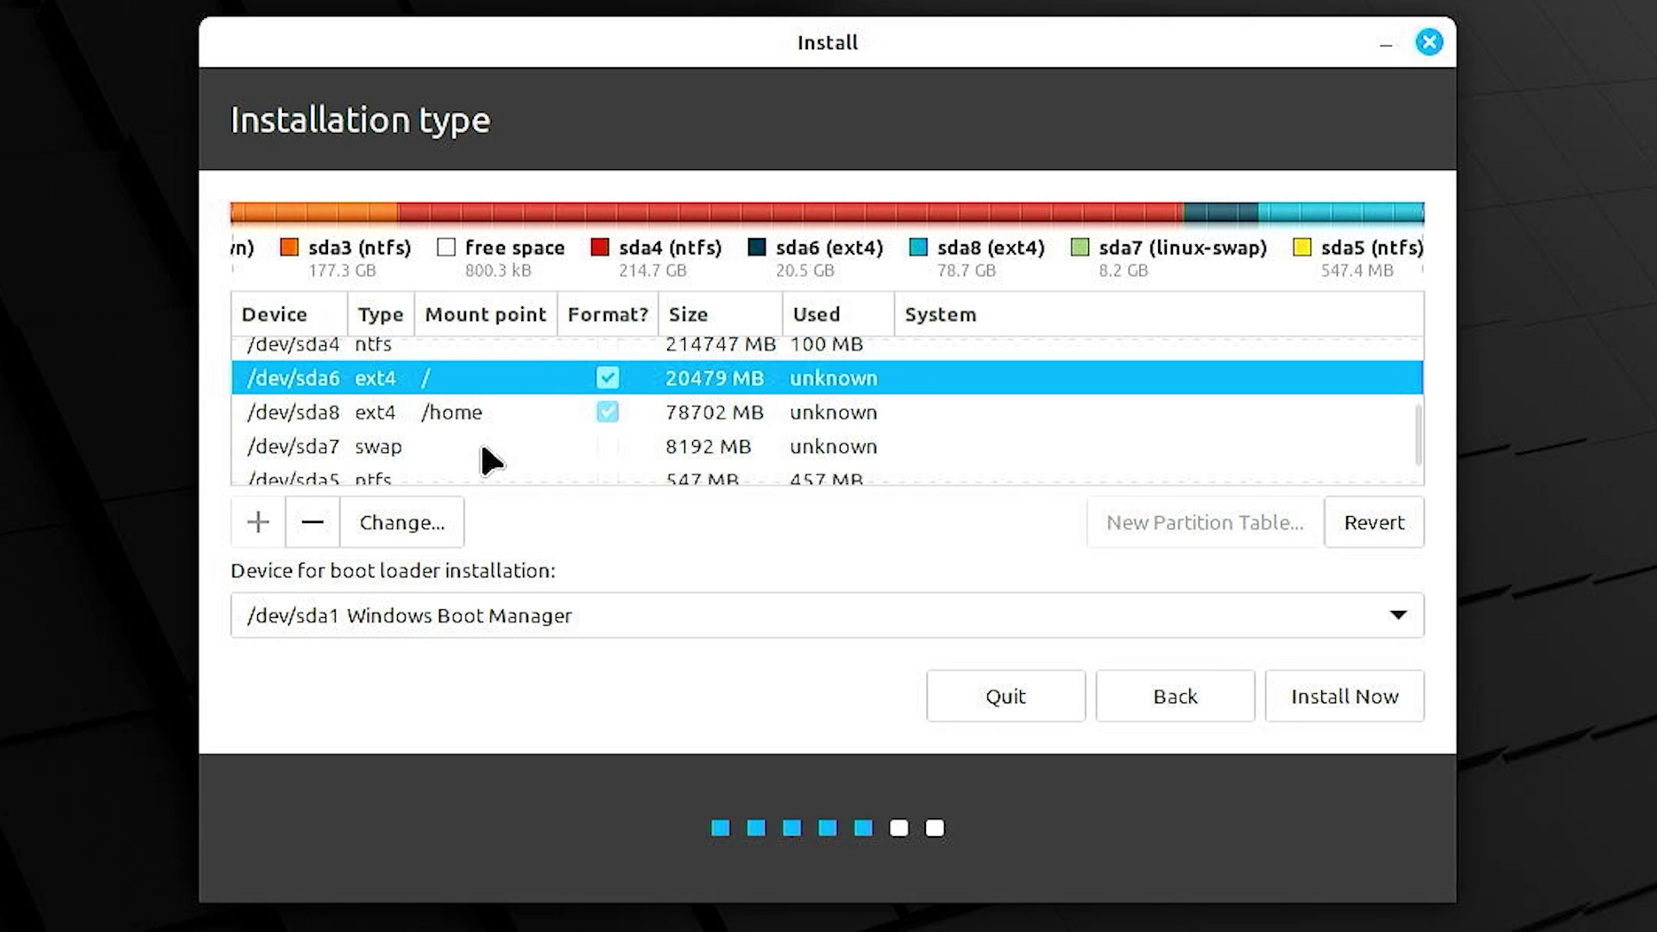
left_click(501, 414)
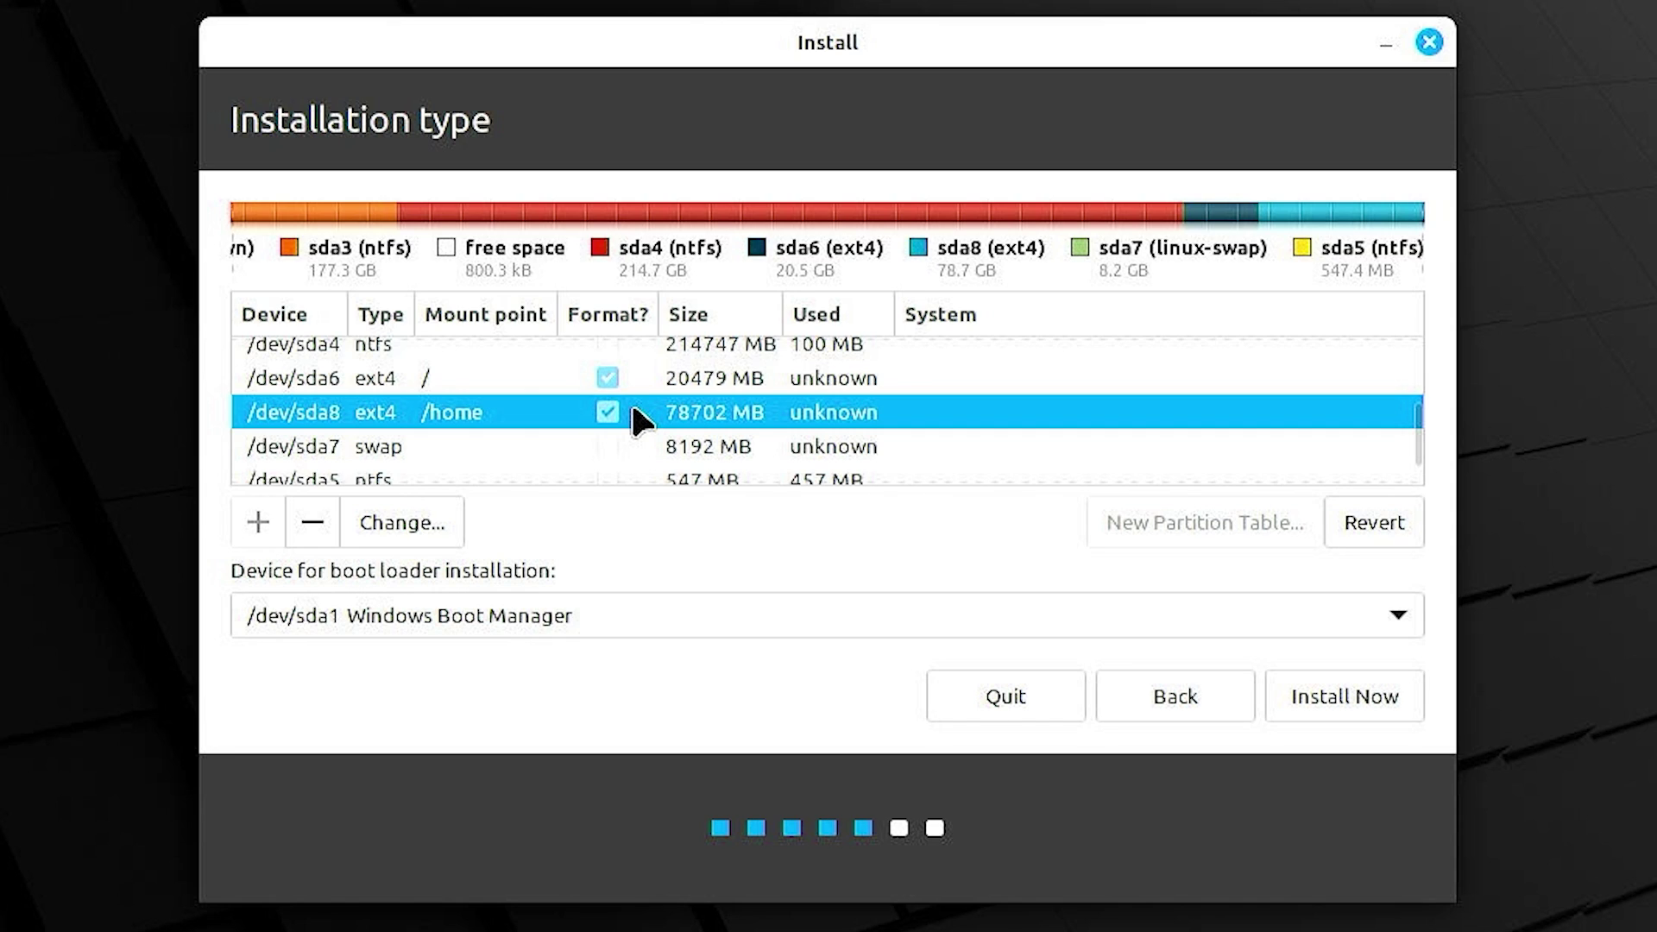
left_click(445, 459)
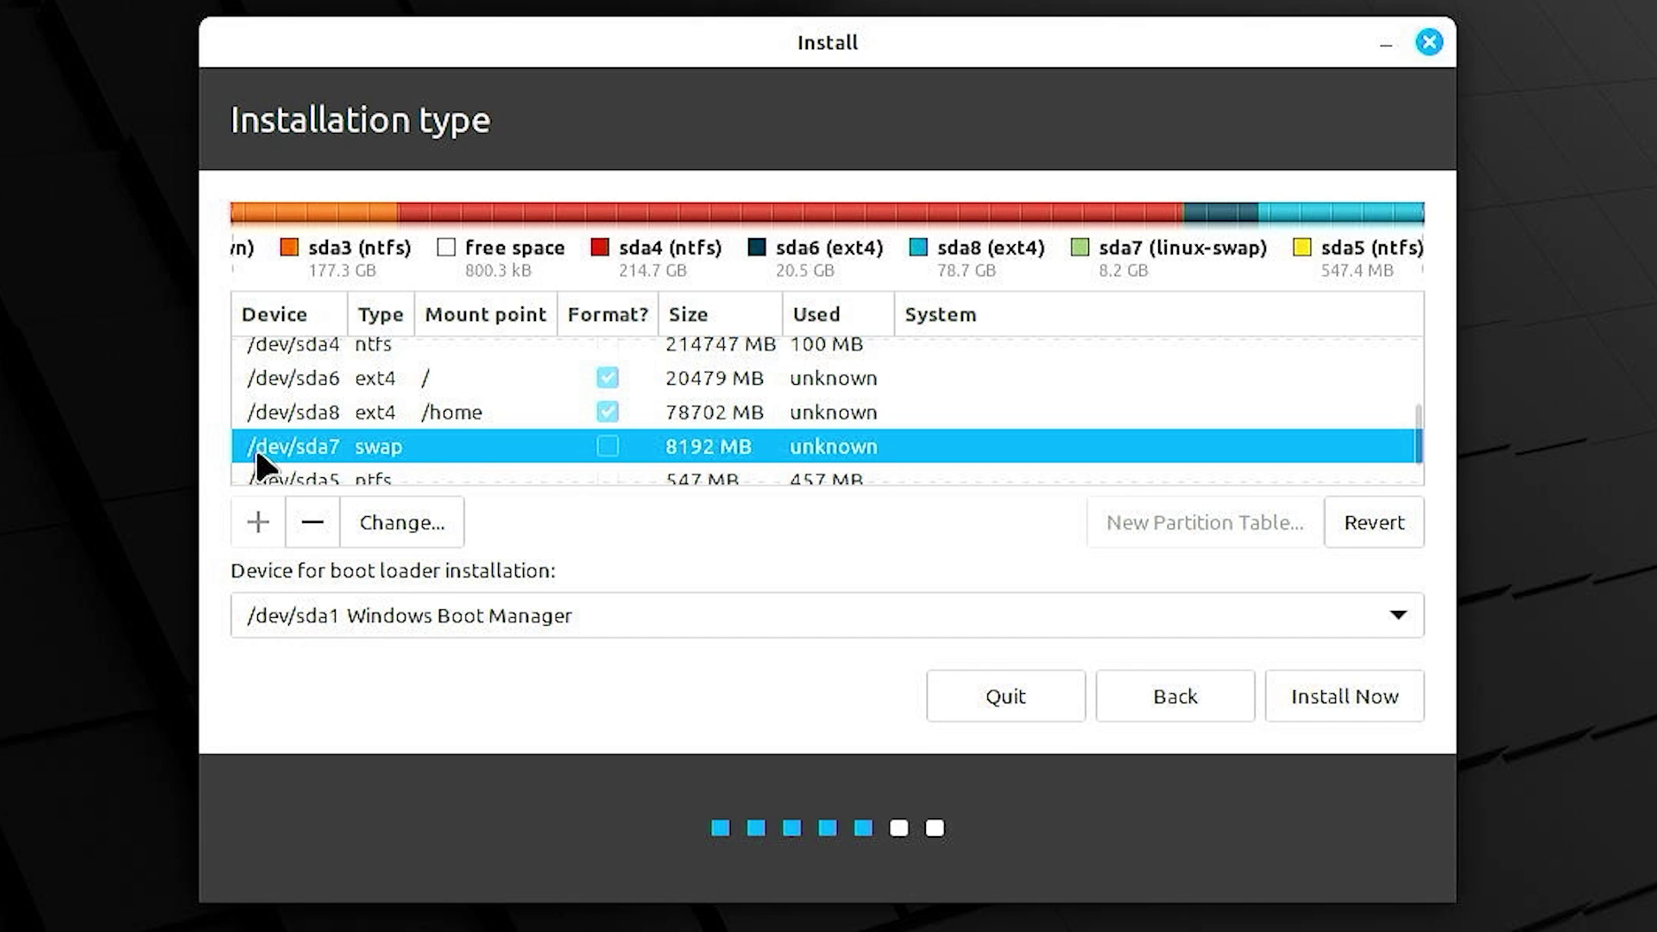
scroll(385, 406, "down", 1)
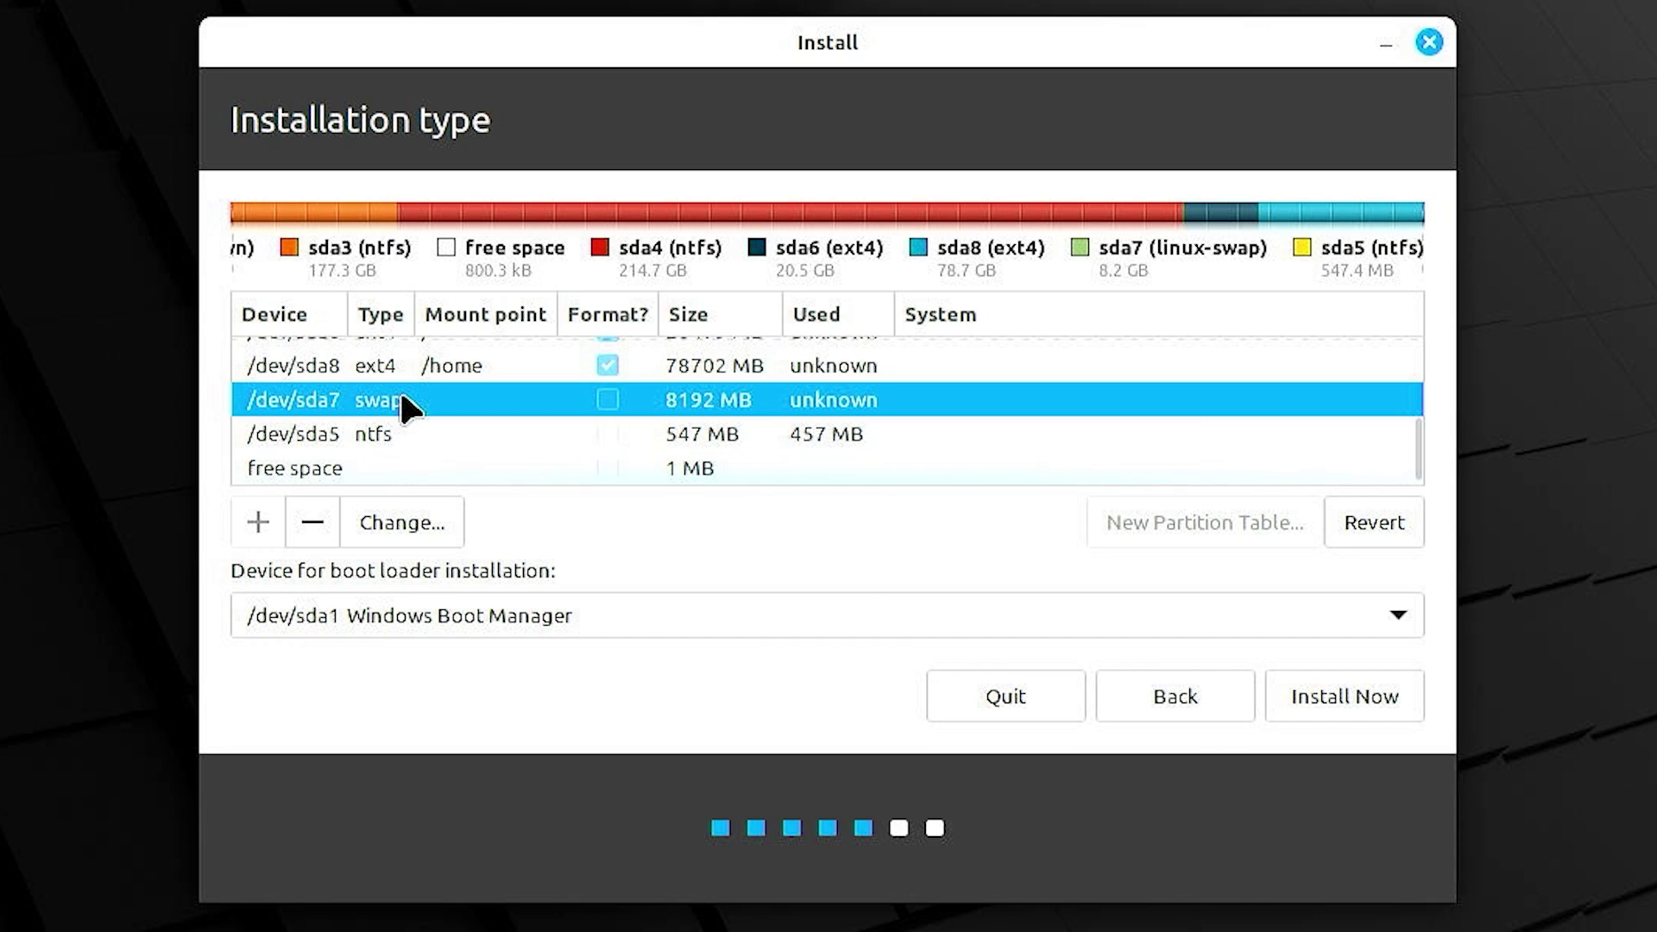
- Confirm writing the partition layout to disk and accept the Kolkata, India time zone
left_click(1312, 691)
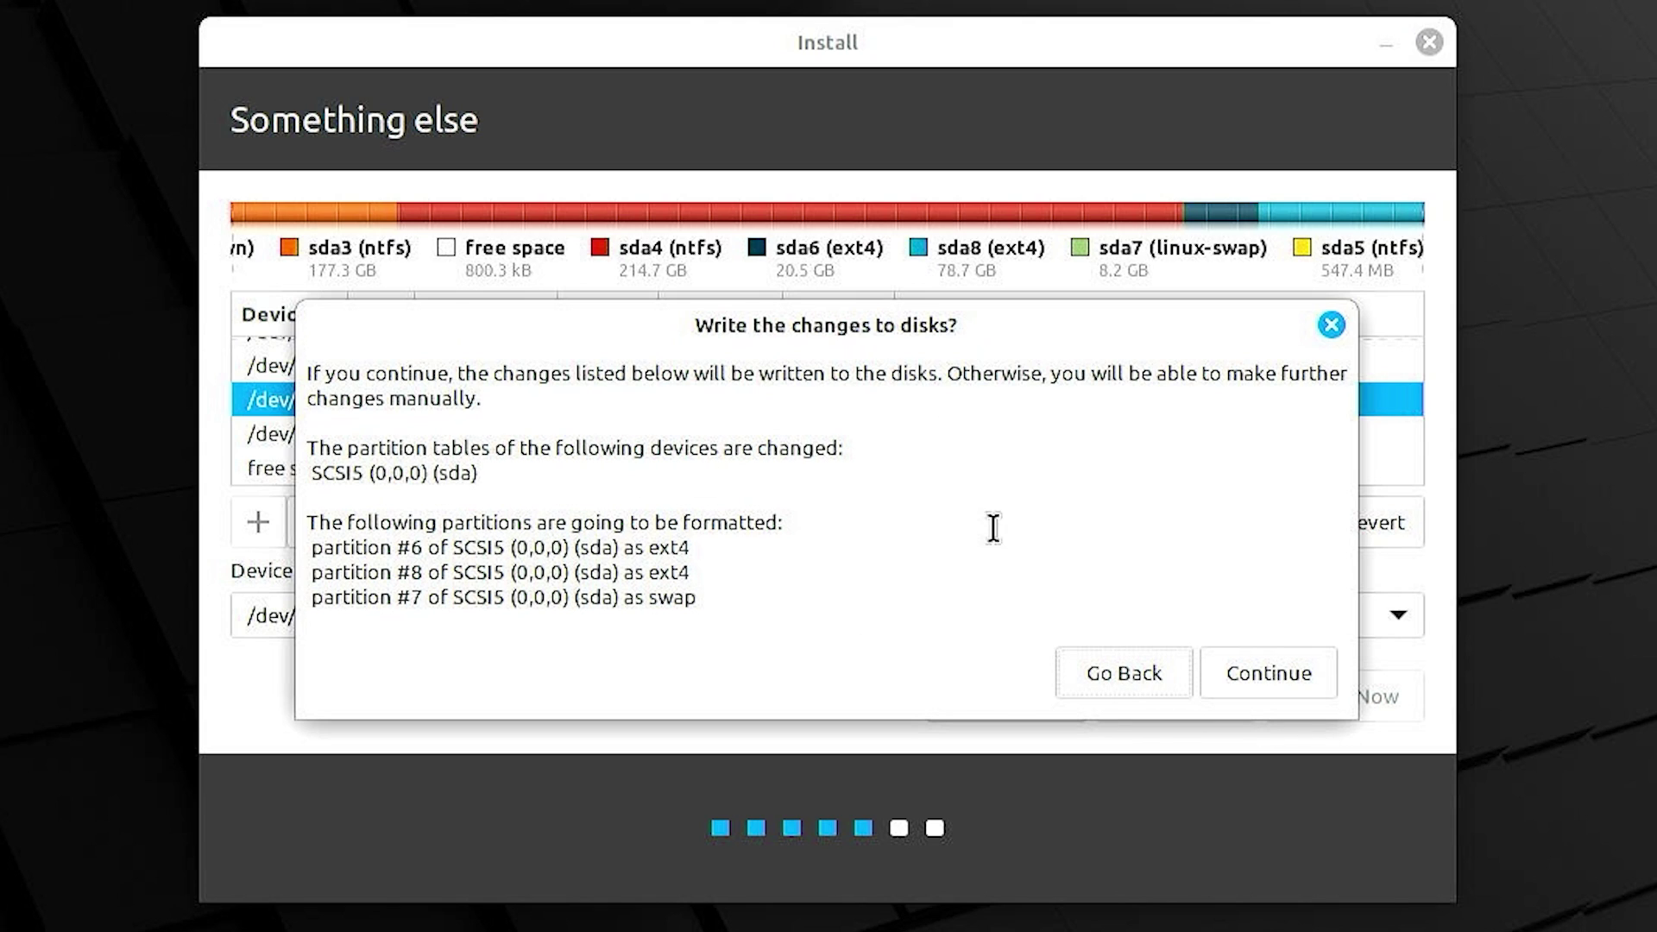
left_click(1244, 675)
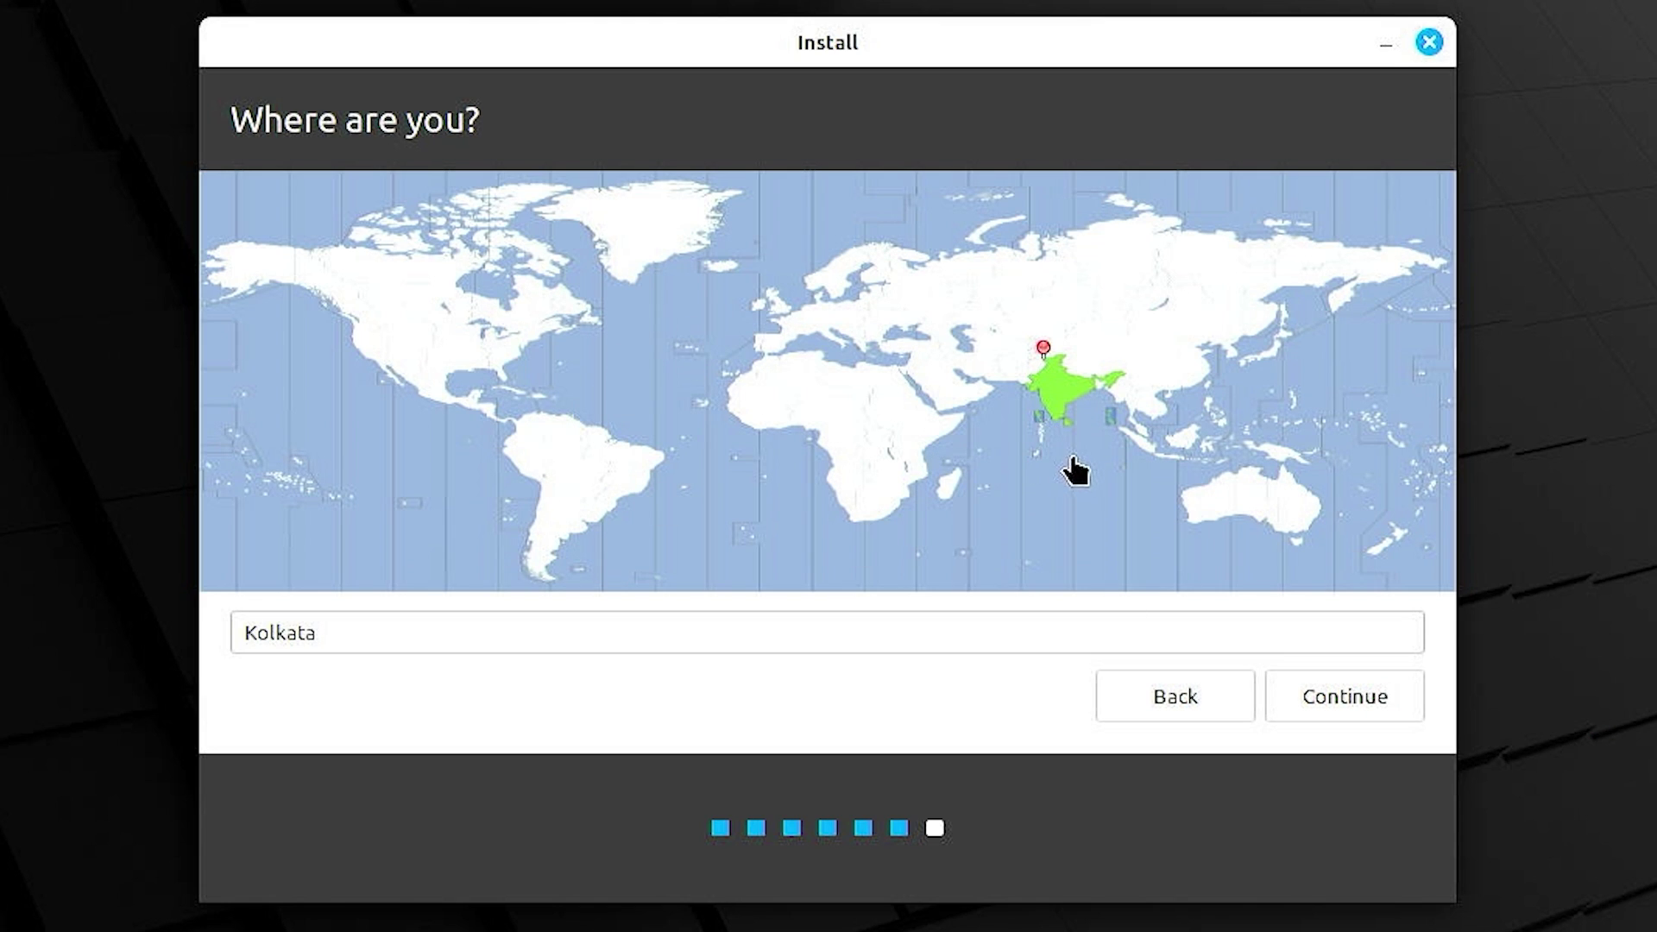
left_click(1080, 393)
left_click(1048, 390)
left_click(1312, 692)
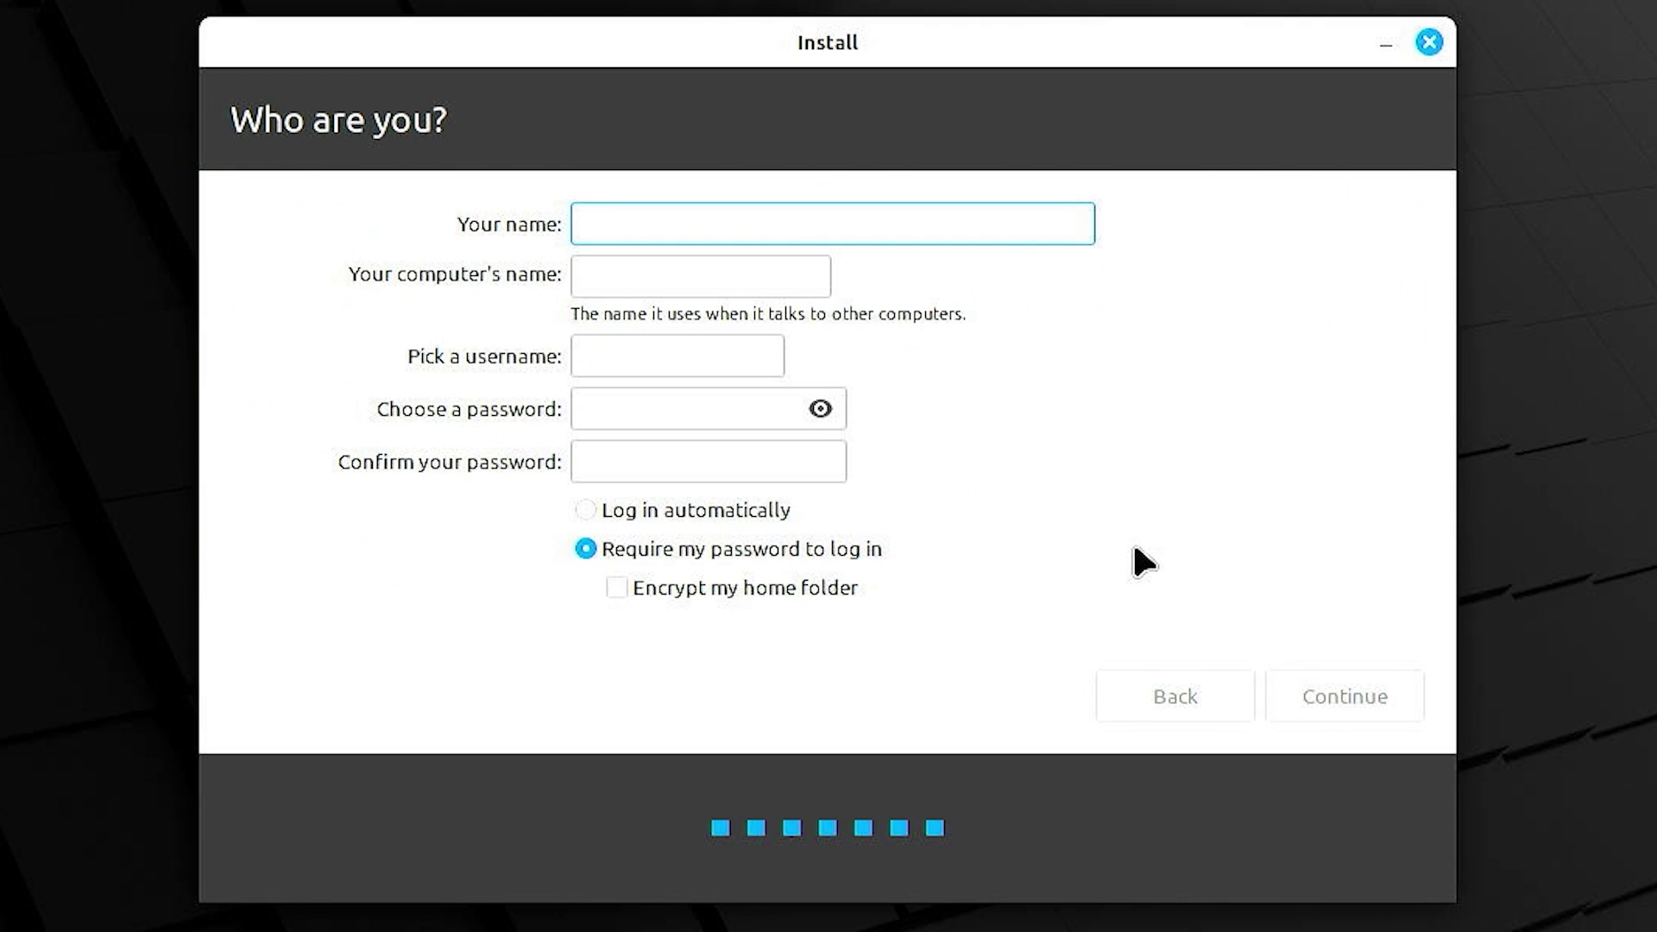
- Enter your name, computer name 'test' and a confirmed password, then begin installing
type("demonkiller")
key("Tab")
type("test")
key("Tab")
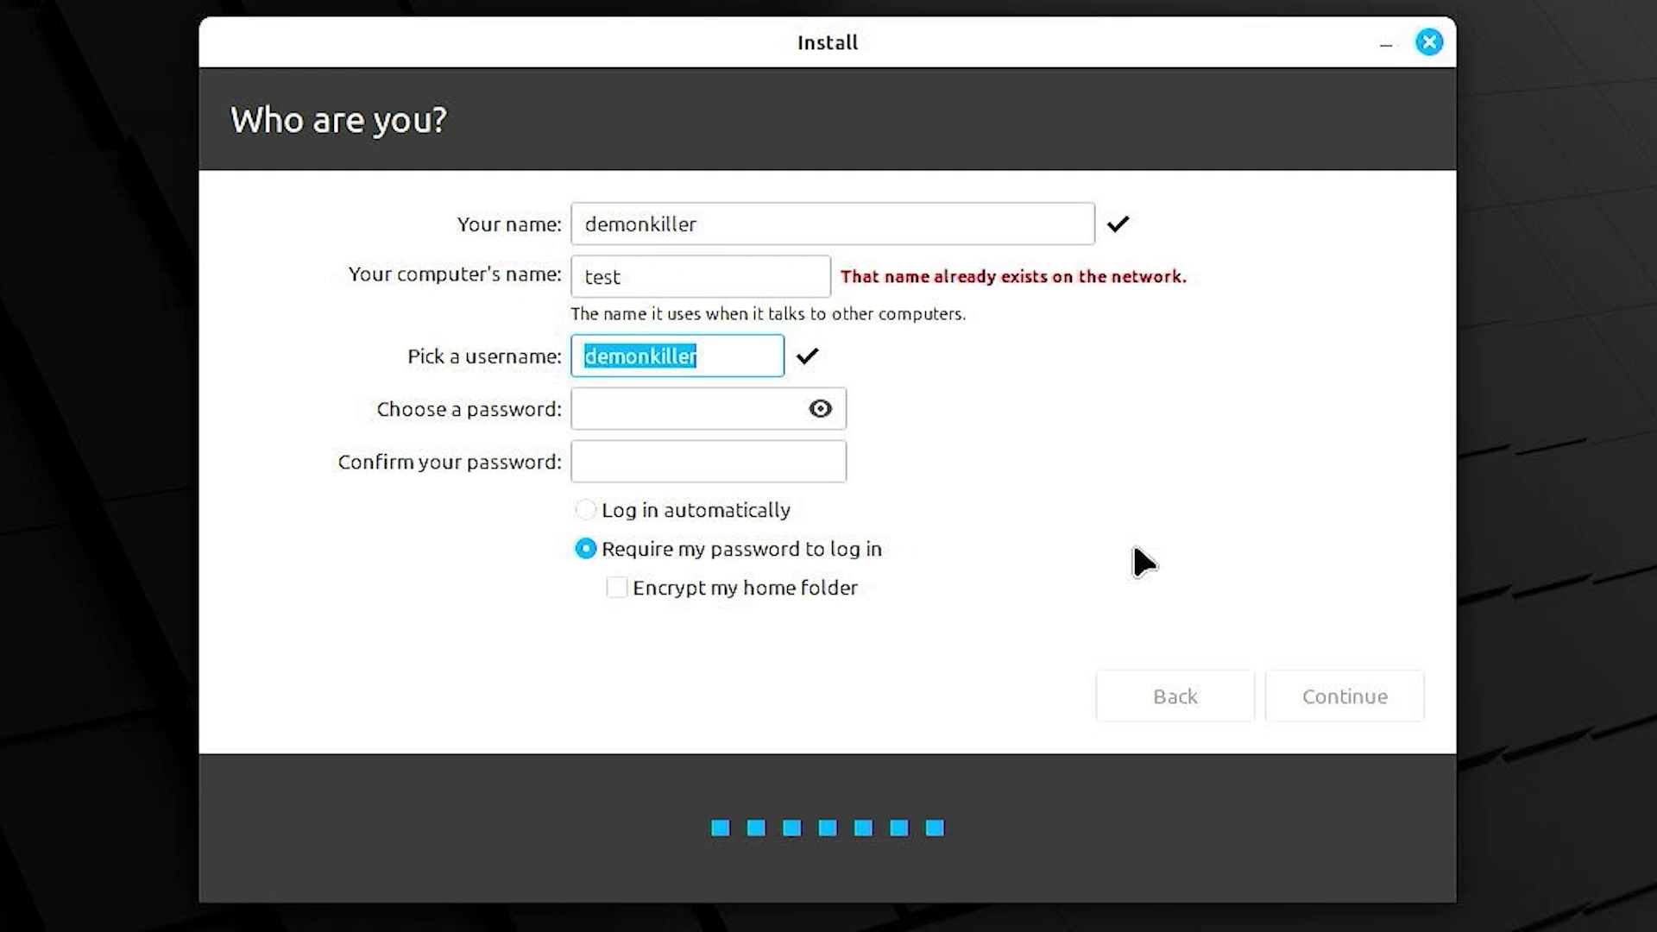
key("Tab")
type("test")
key("Tab")
type("test")
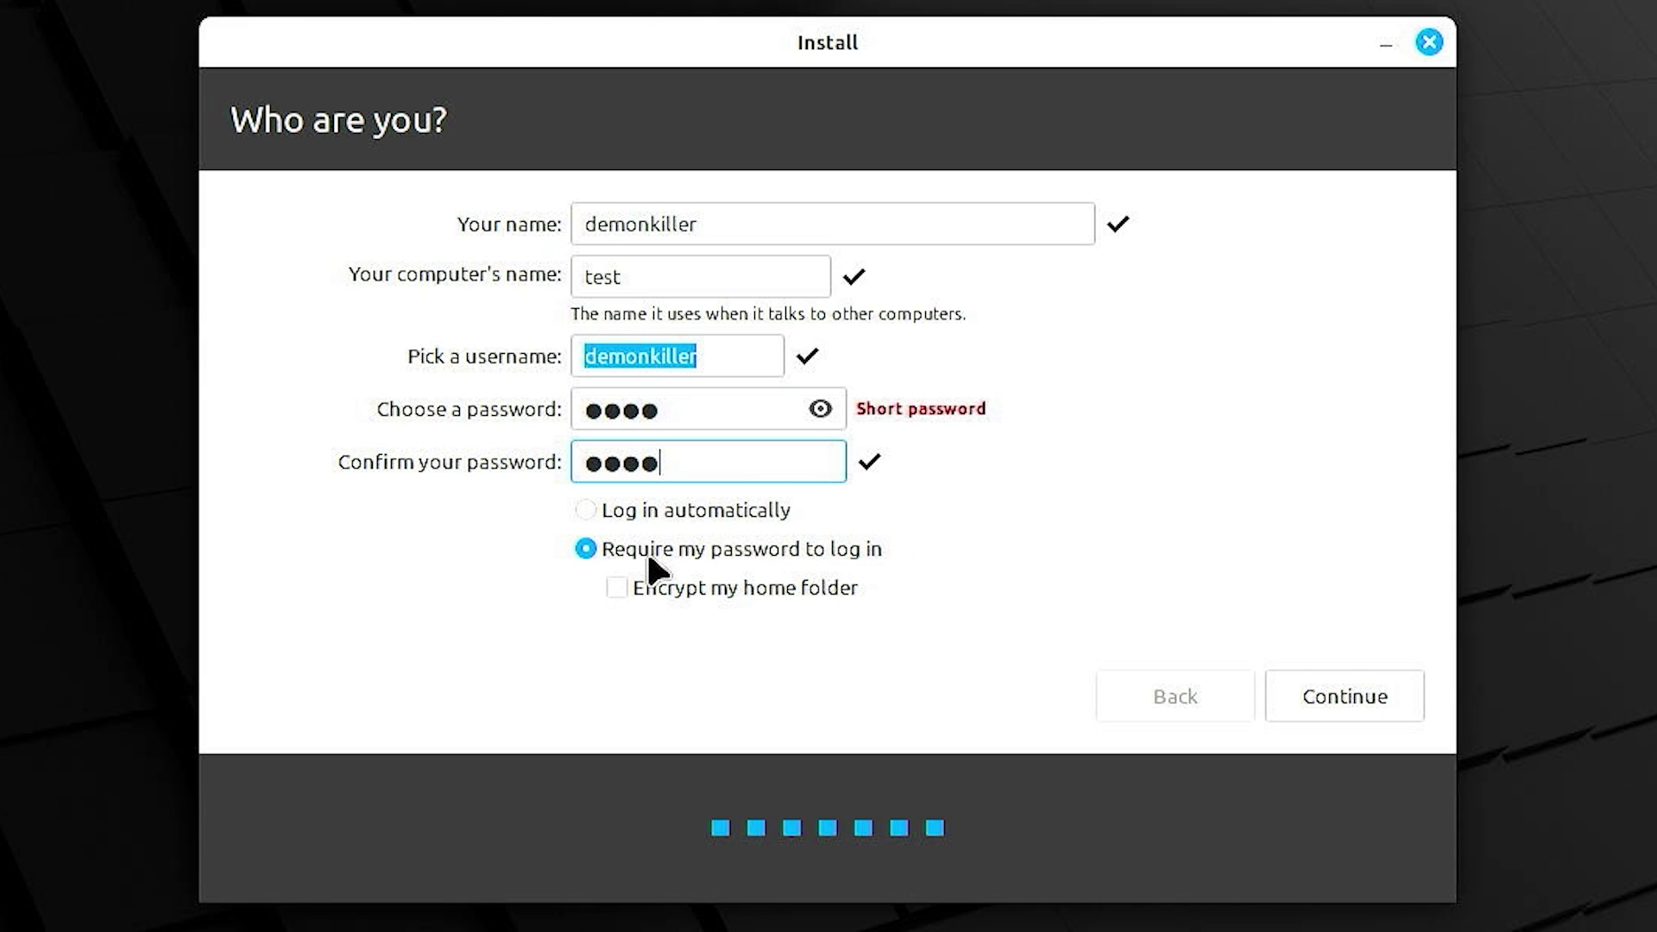
left_click(1371, 691)
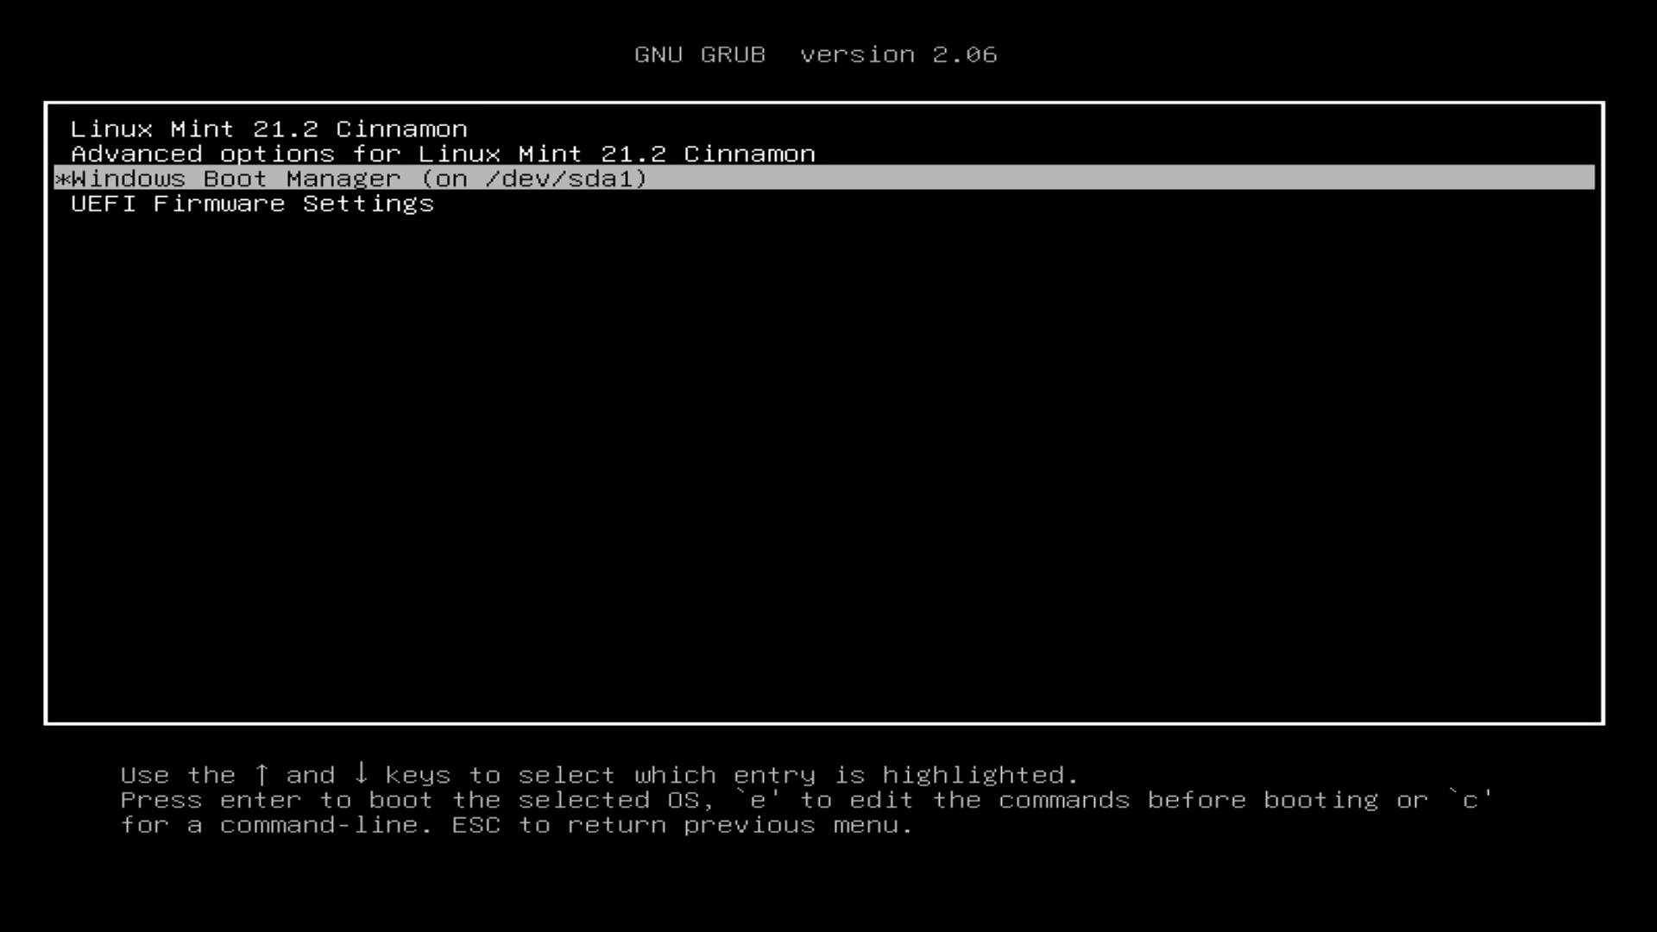
- Verify GRUB lists Windows Boot Manager and Linux Mint, then boot Linux Mint 21.2 Cinnamon
key("Up")
key("Up")
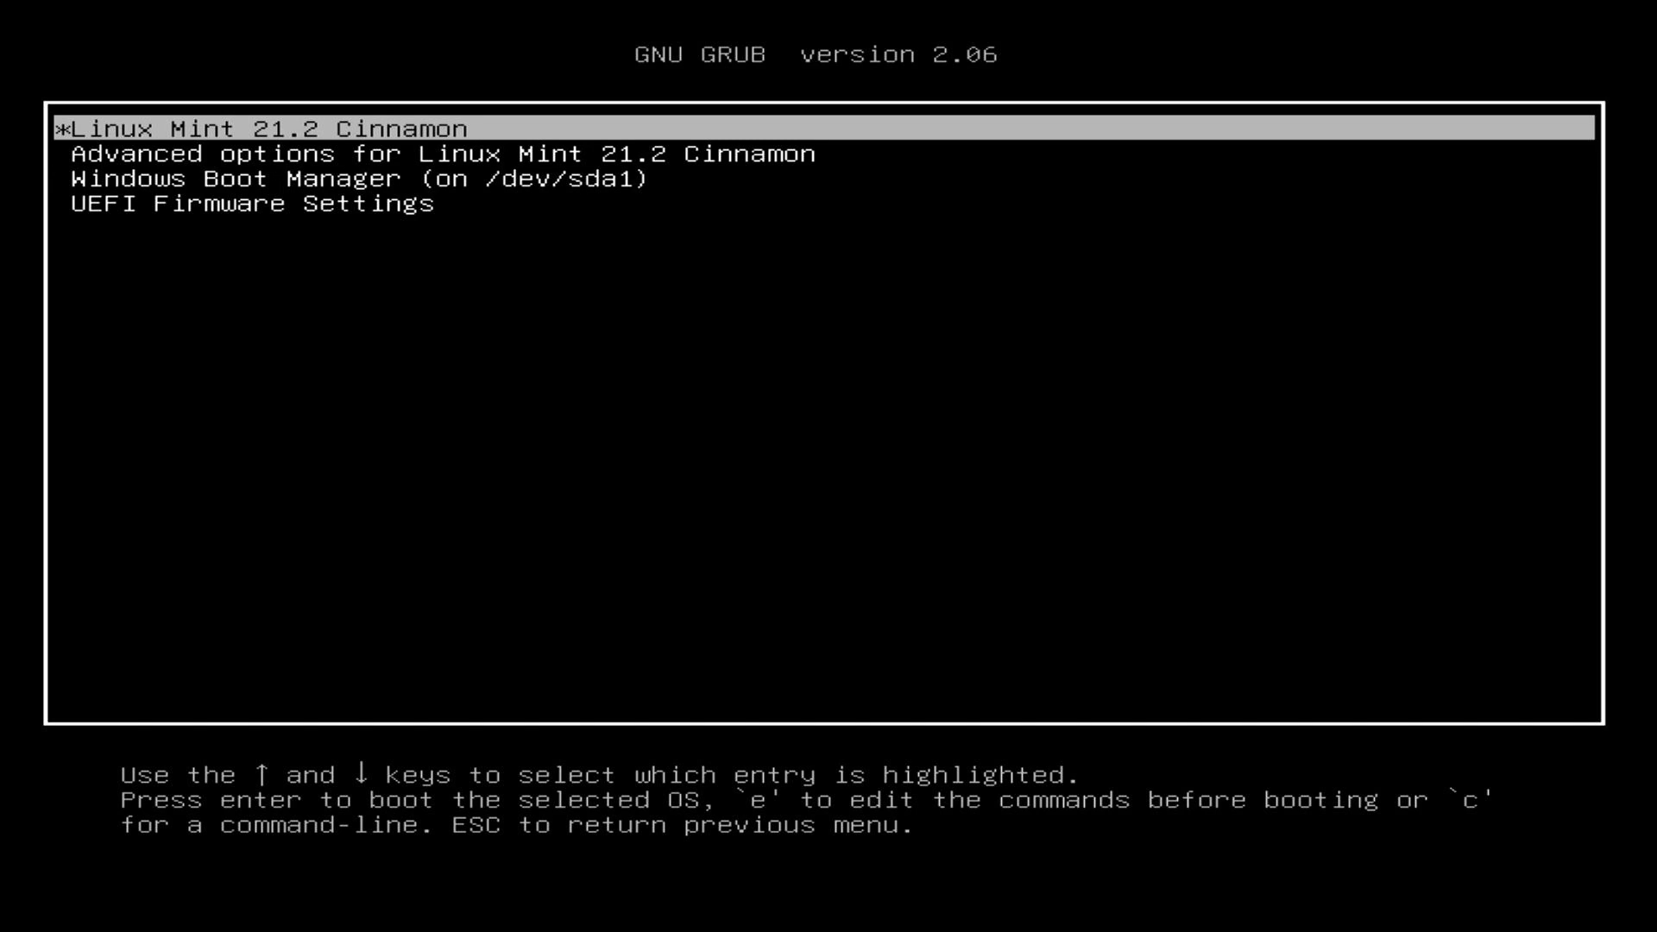
key("Down")
key("Down")
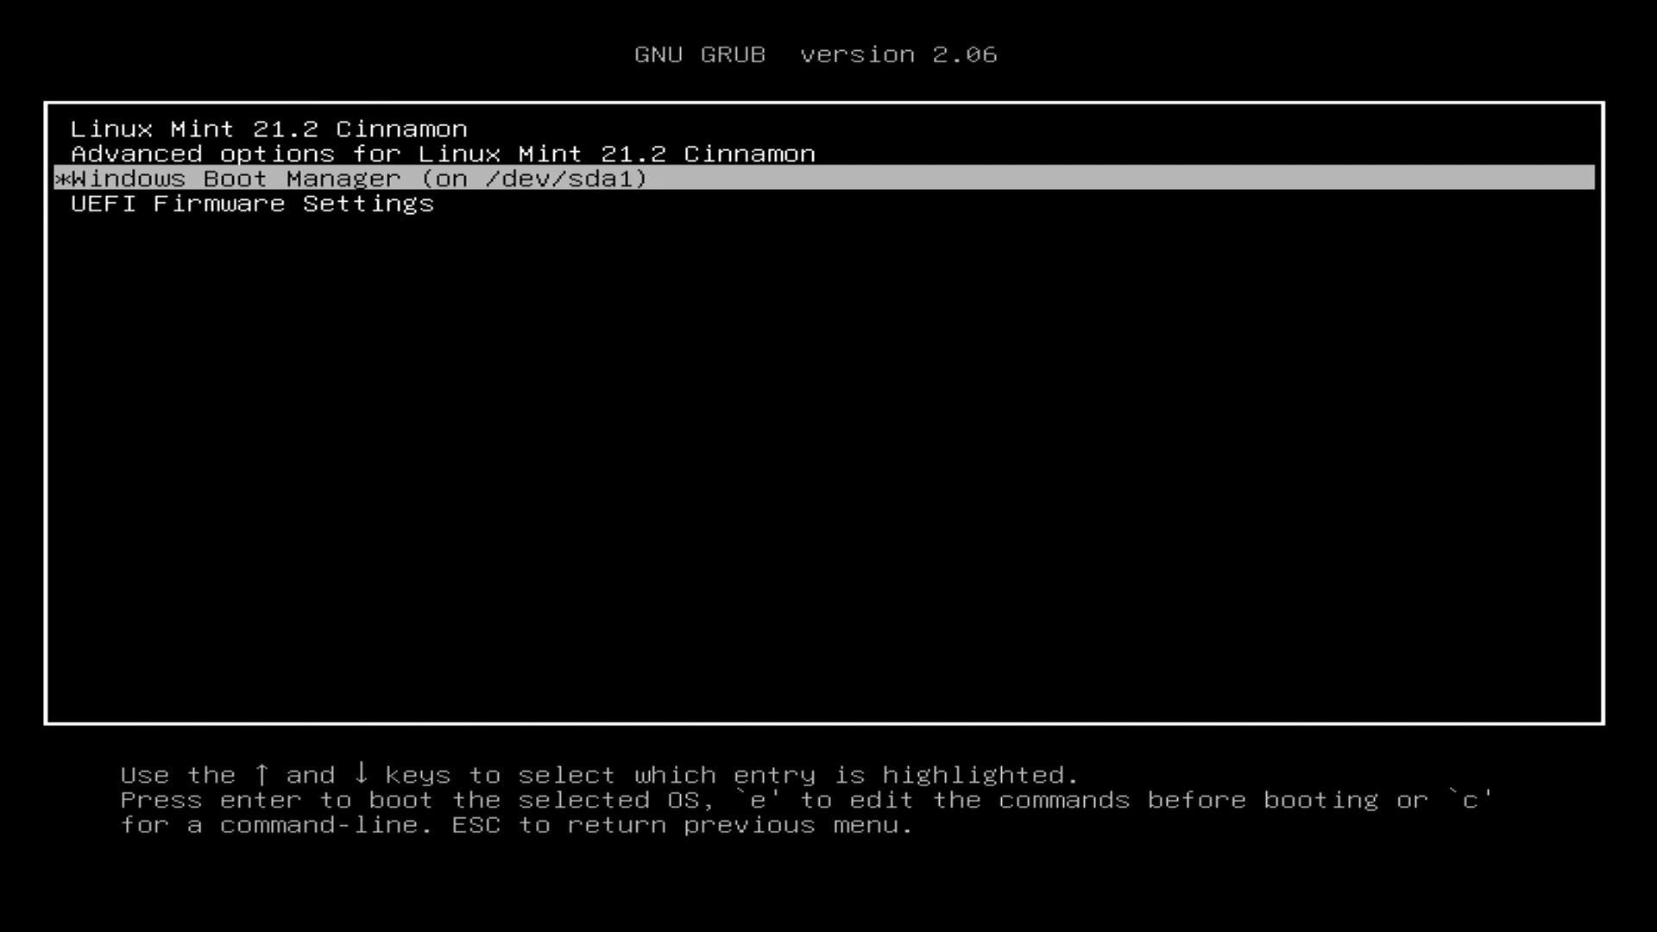
key("Up")
key("Up")
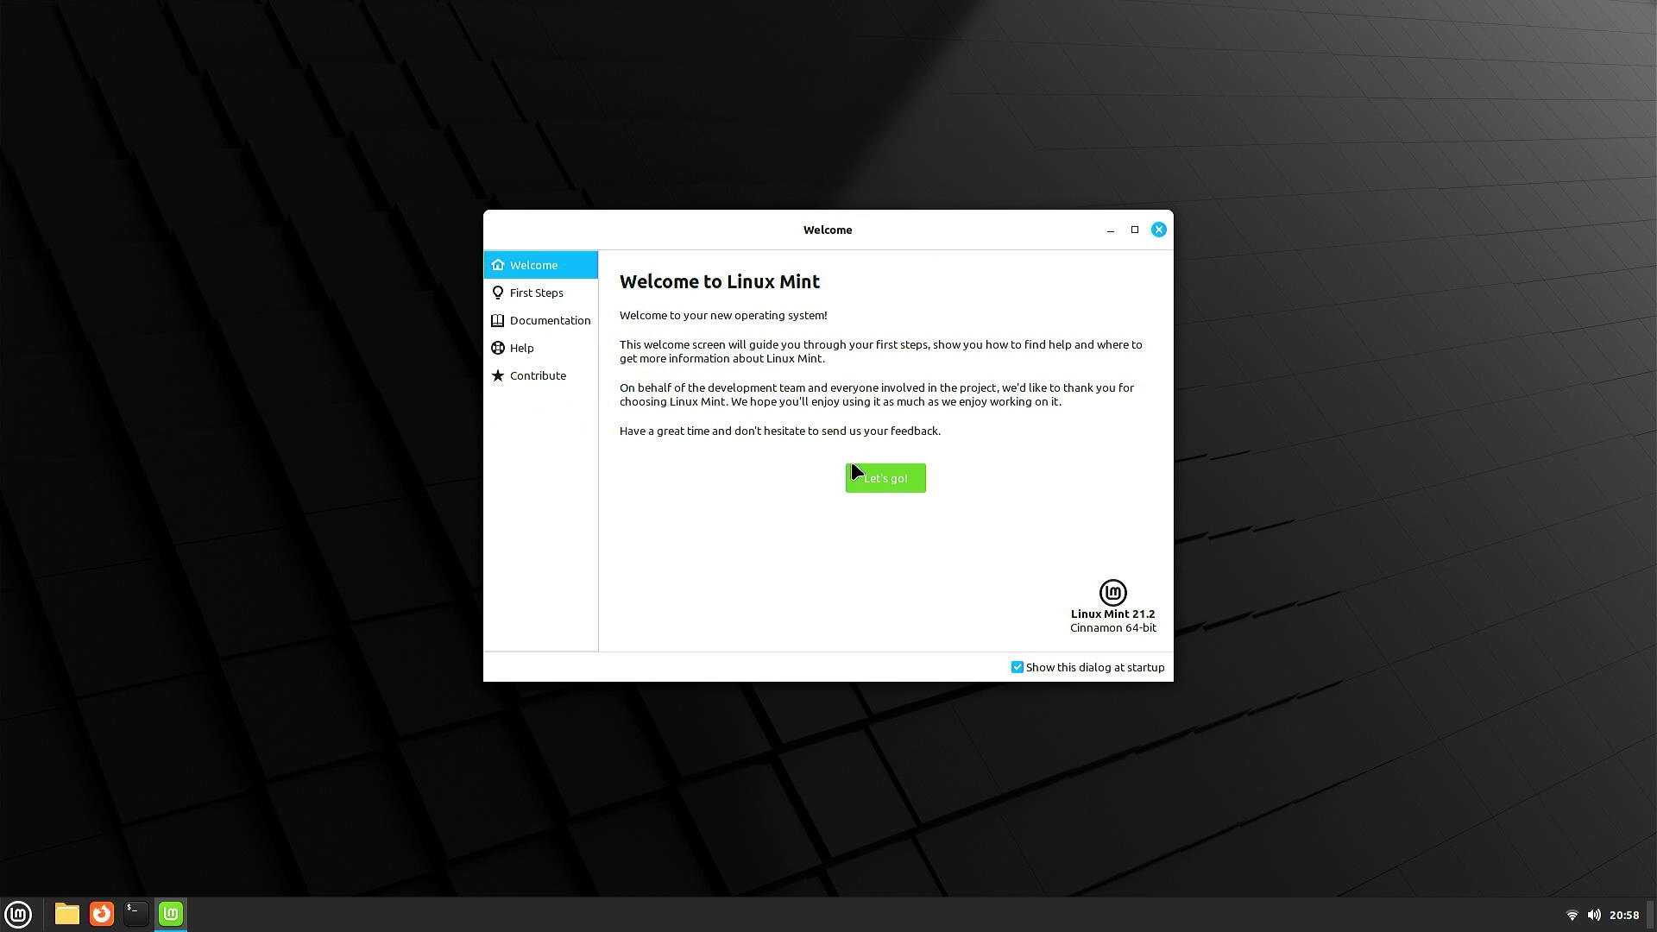
- Browse the Welcome screen's First Steps, Documentation, Help and Contribute sections, then close it
left_click(889, 476)
scroll(837, 479, "down", 5)
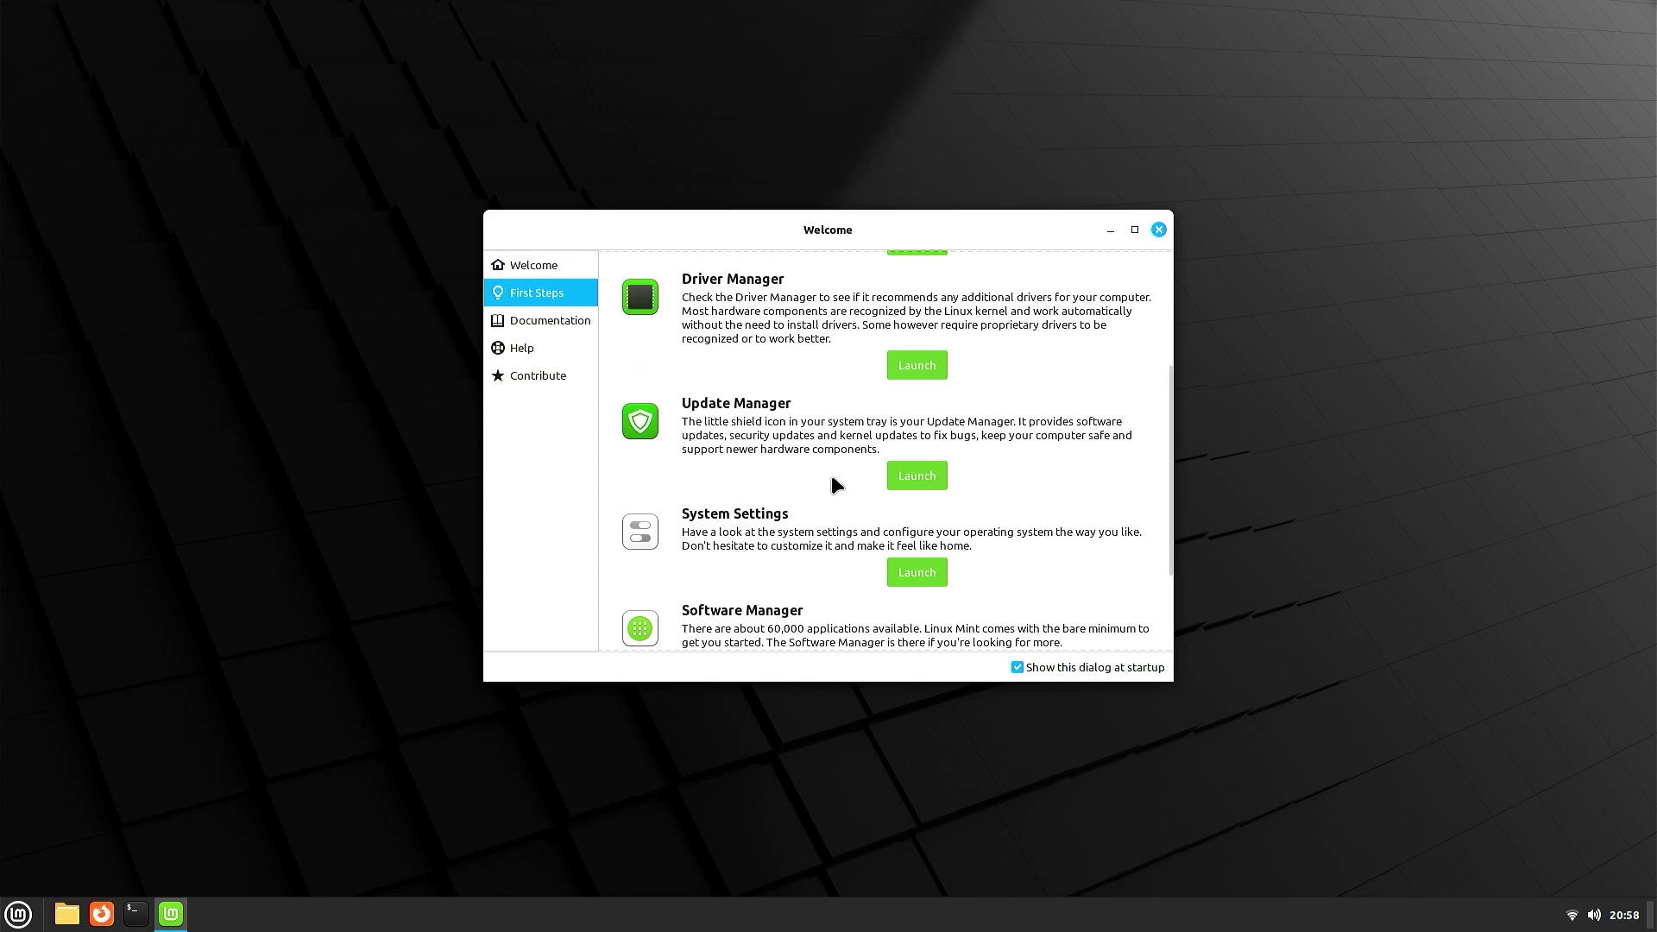
scroll(818, 351, "up", 5)
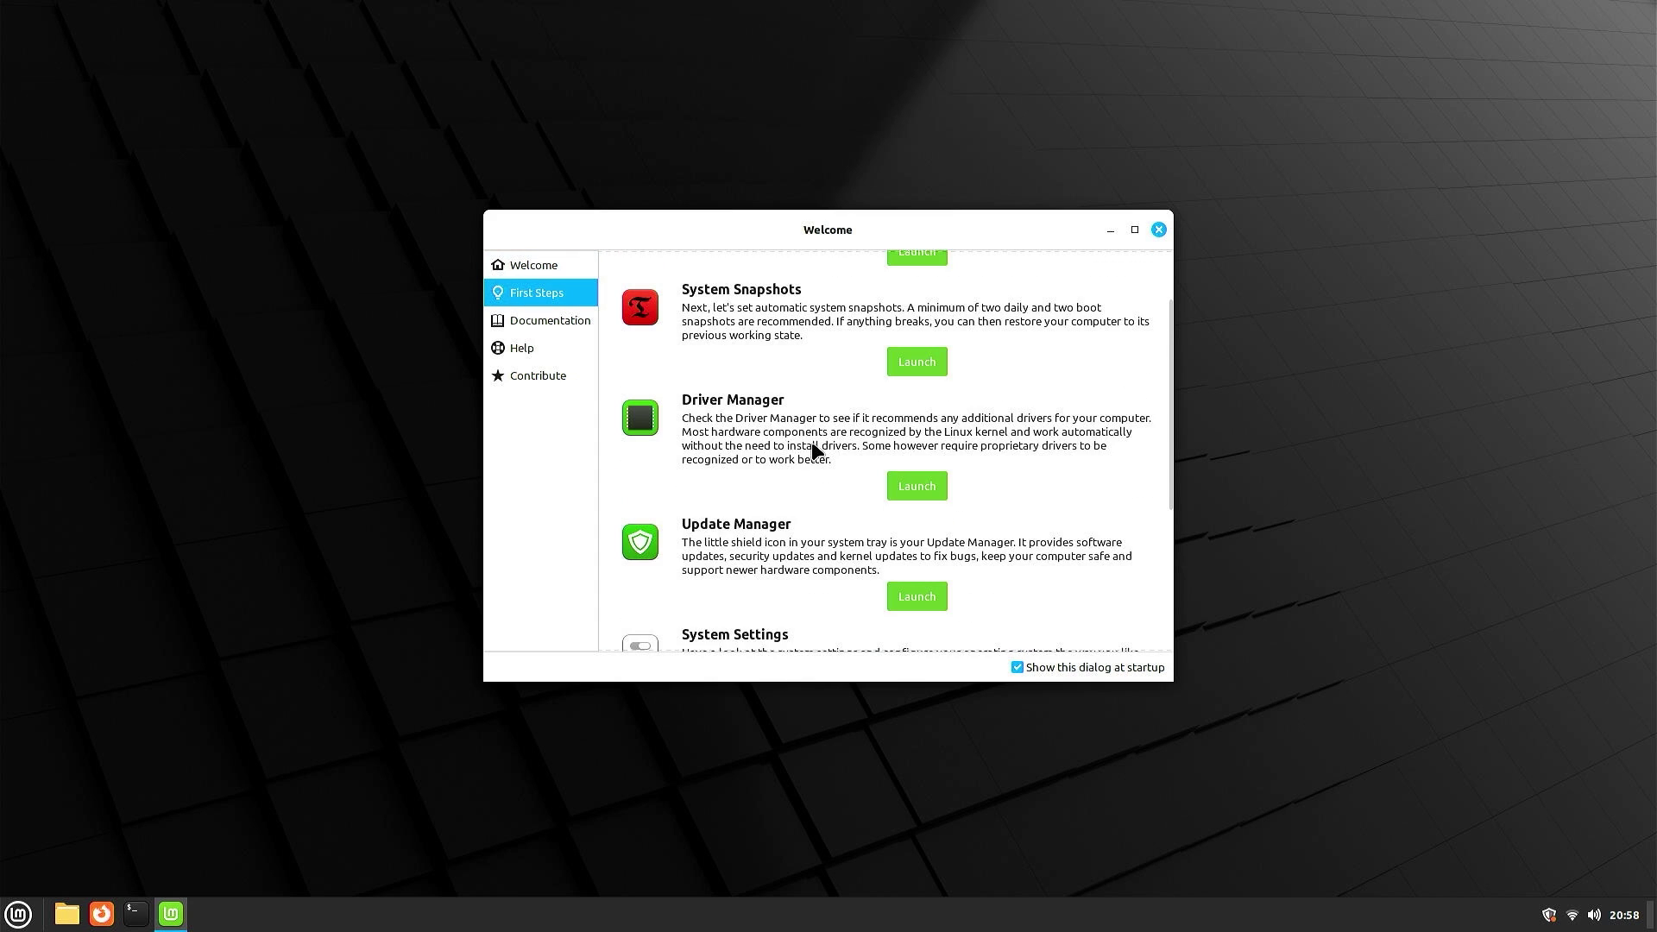
left_click(573, 325)
left_click(576, 351)
left_click(577, 377)
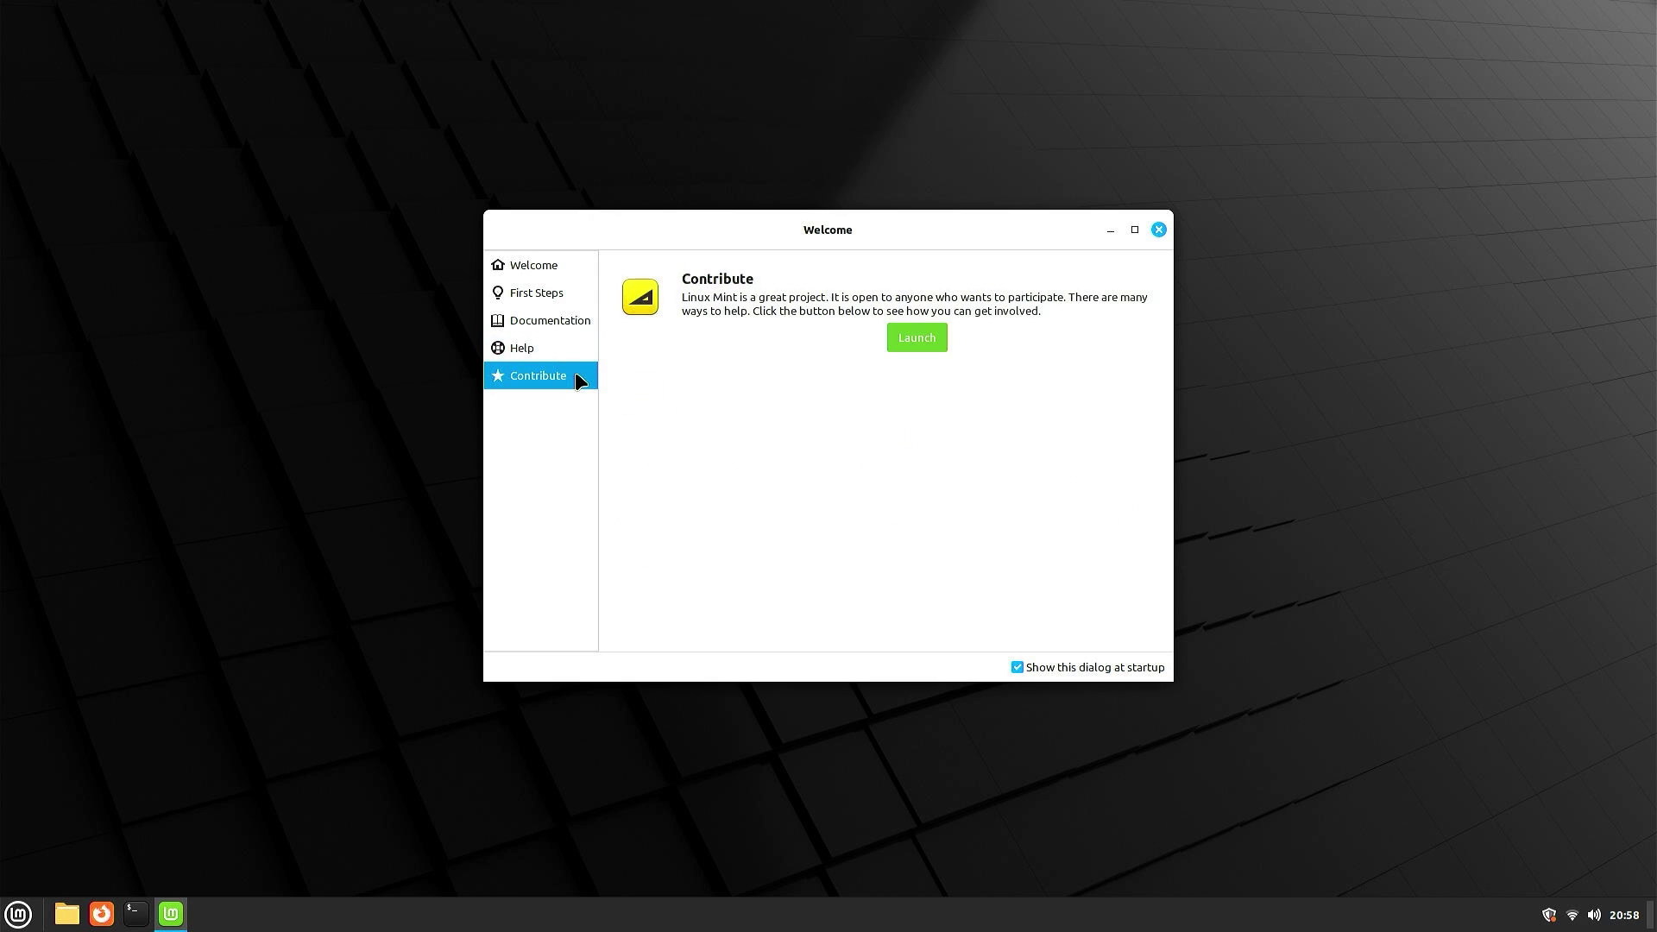
left_click(1159, 229)
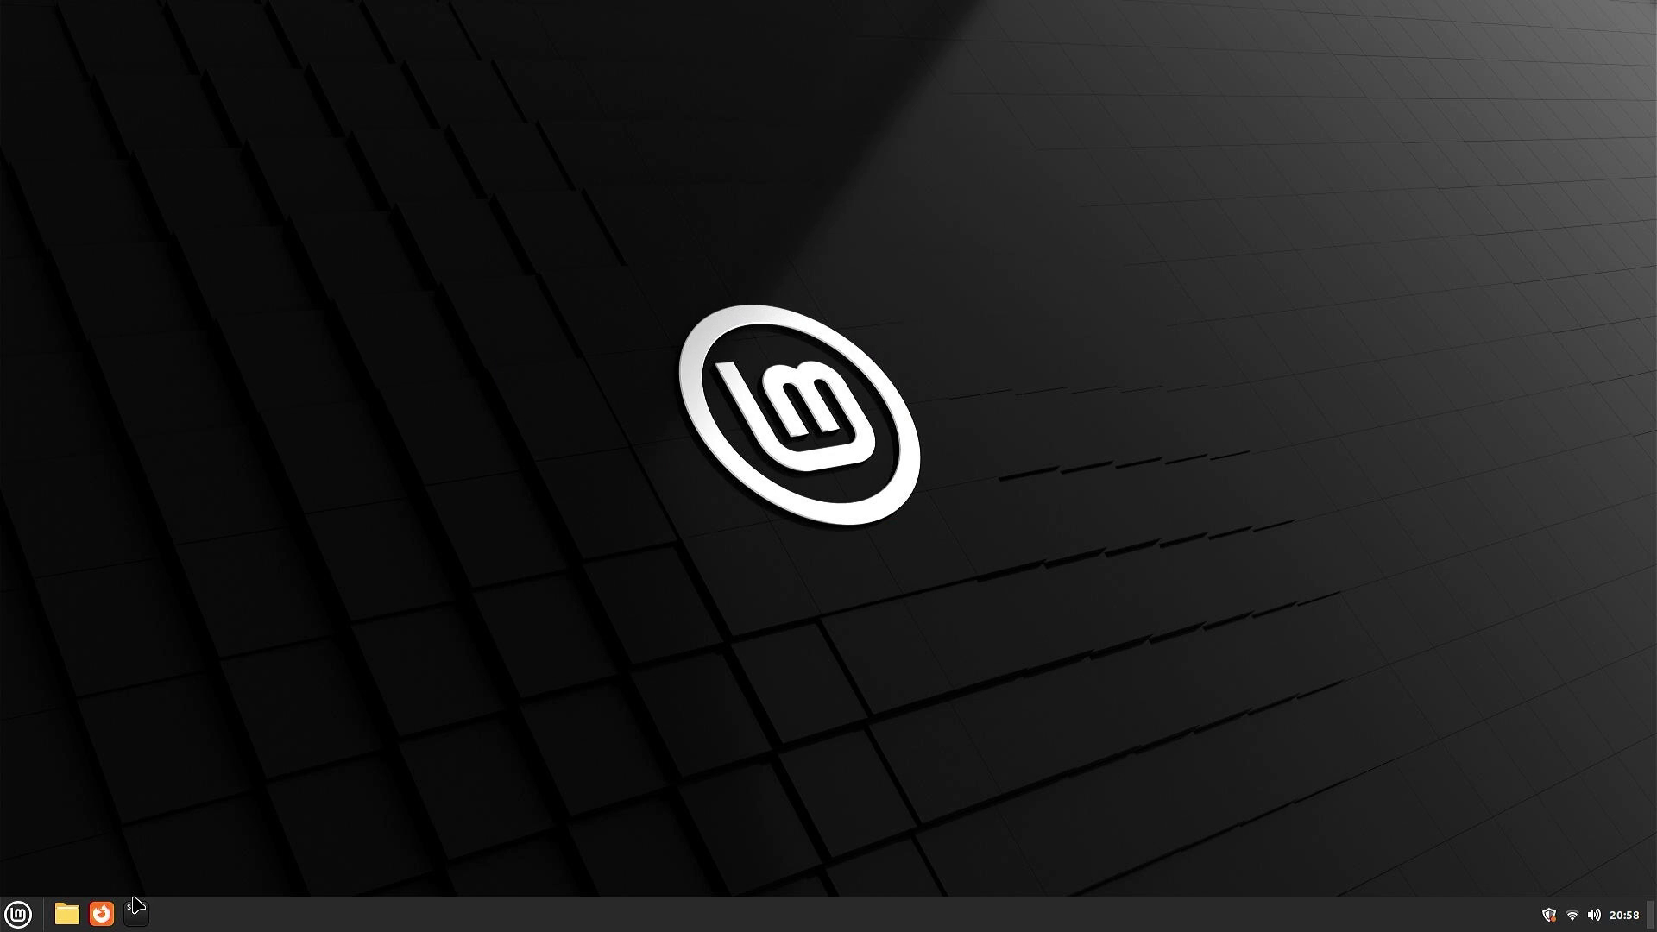
- Launch the Nemo file manager and open the 177 GB Windows volume
left_click(83, 917)
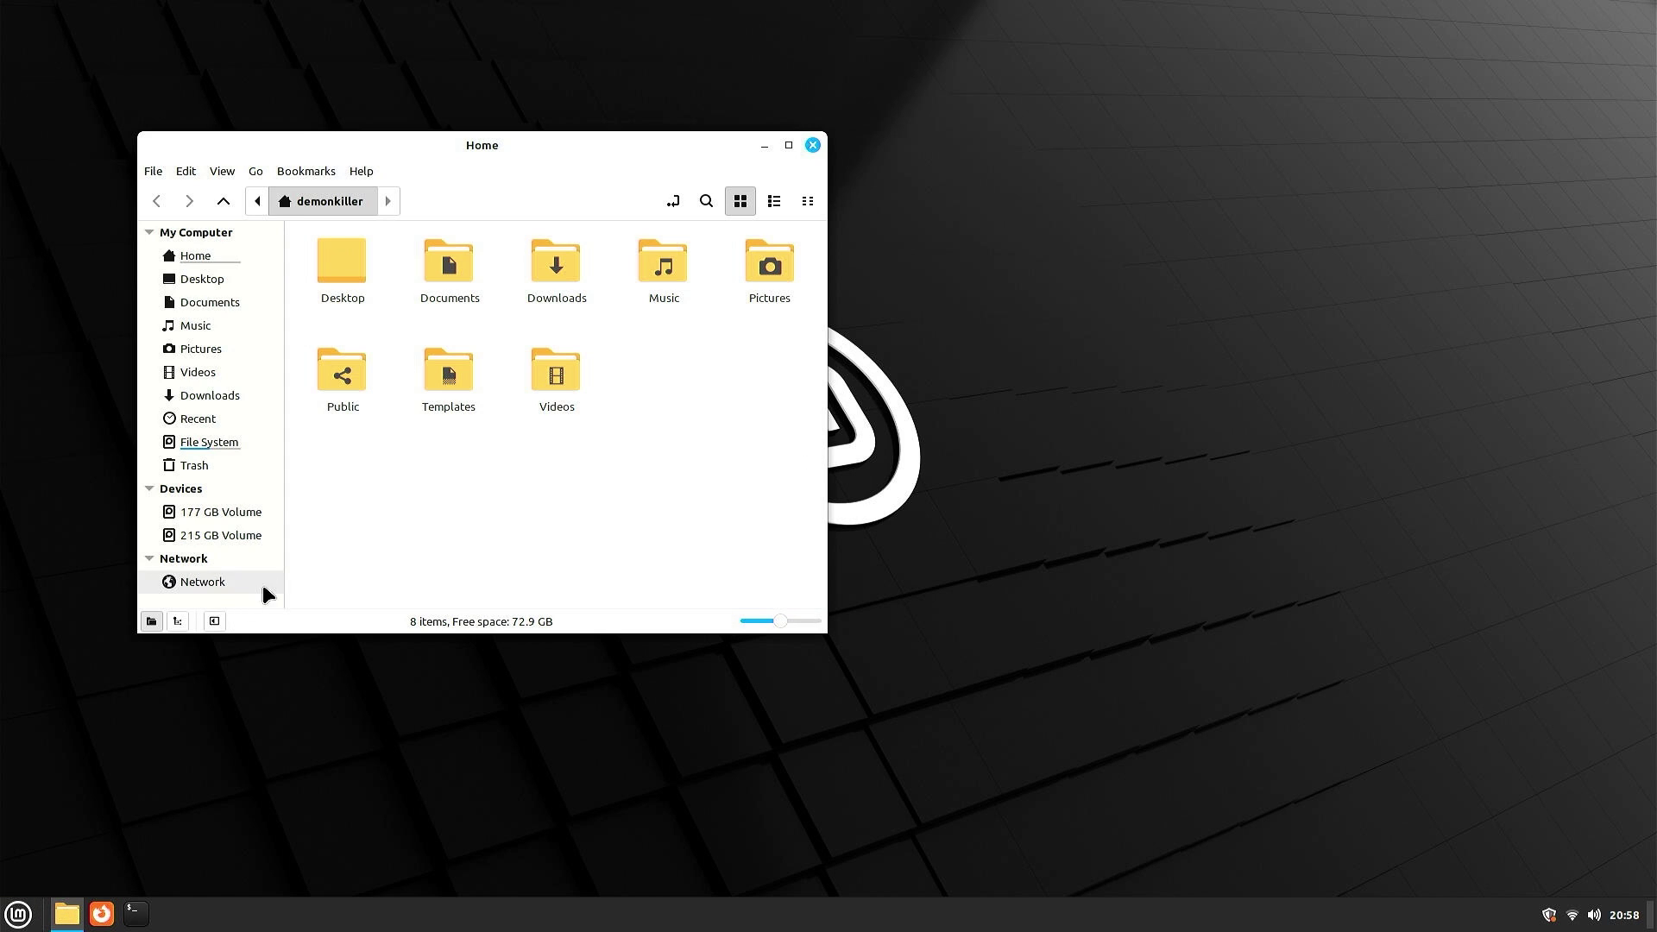
left_click(211, 519)
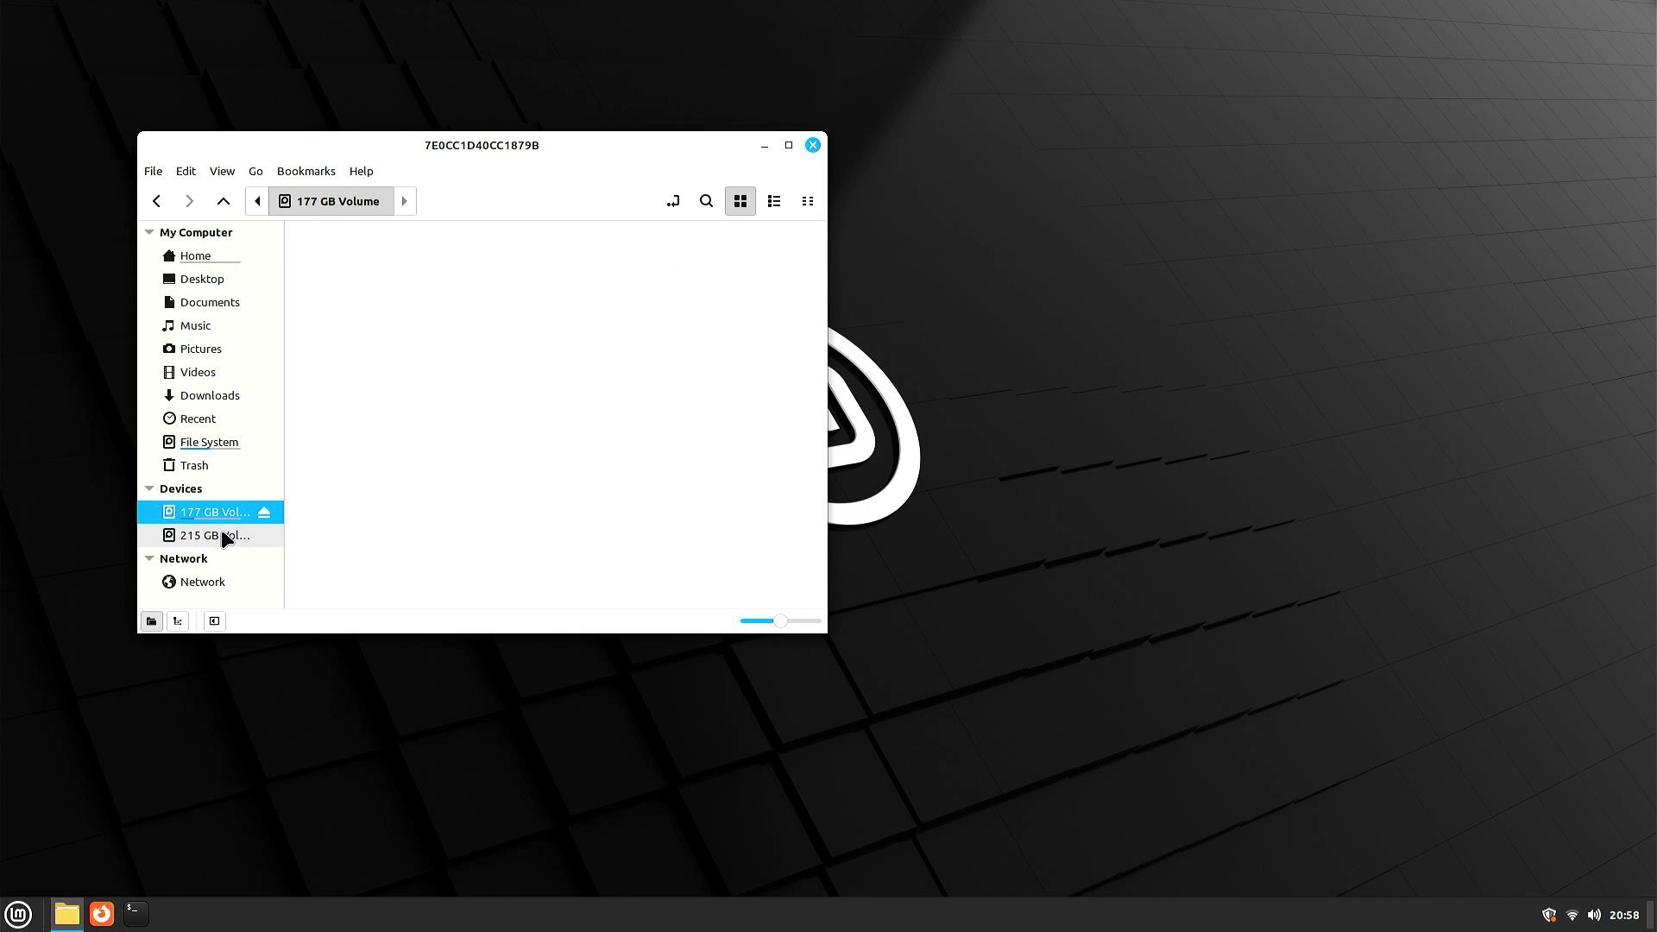